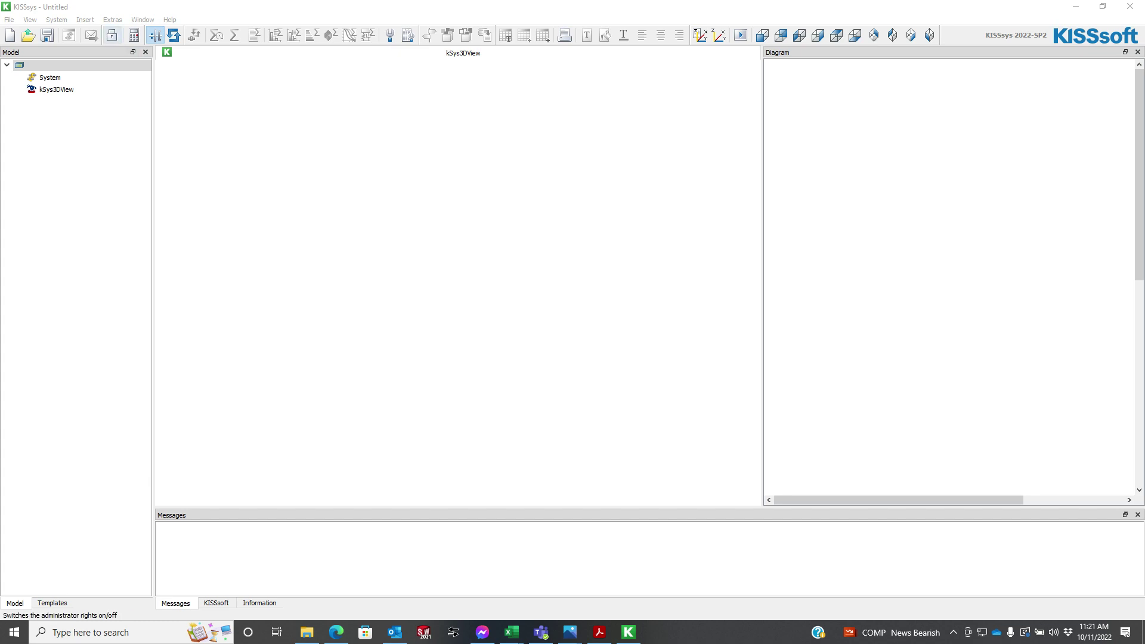
# Step: Turn on administrator rights and add a top-level group to the model, keeping its default name
pyautogui.click(111, 36)
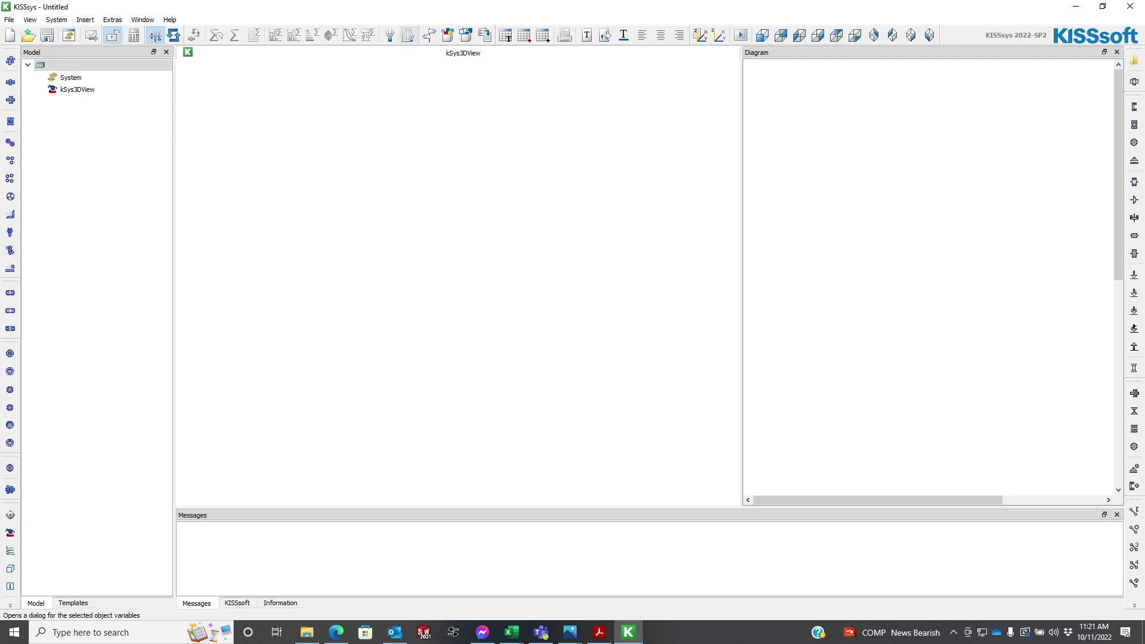
pyautogui.click(447, 35)
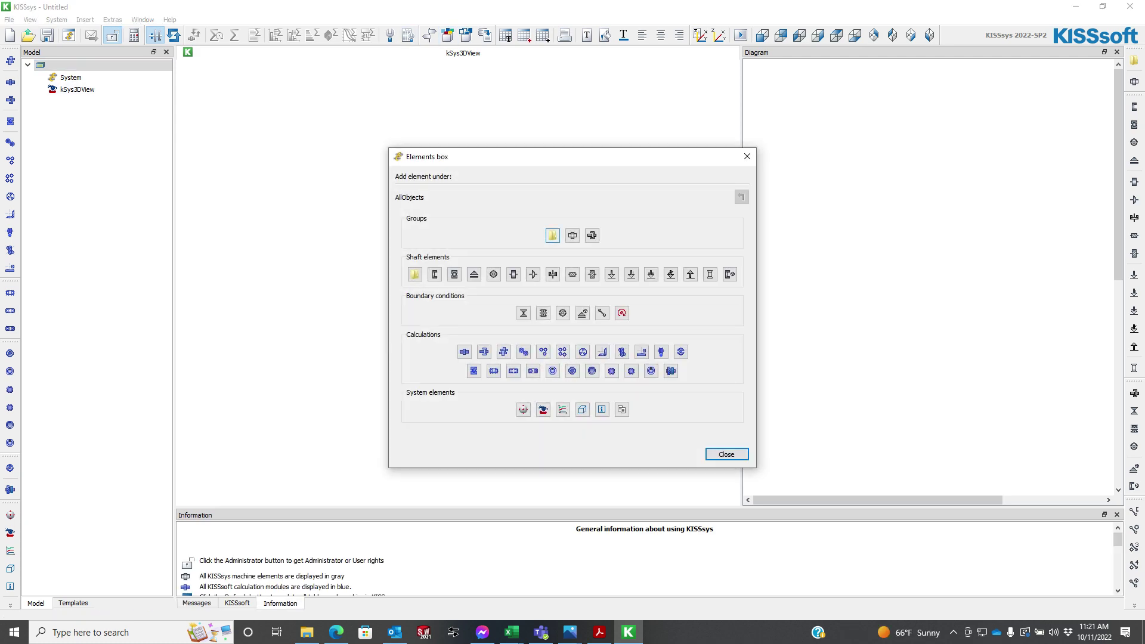
pyautogui.click(553, 235)
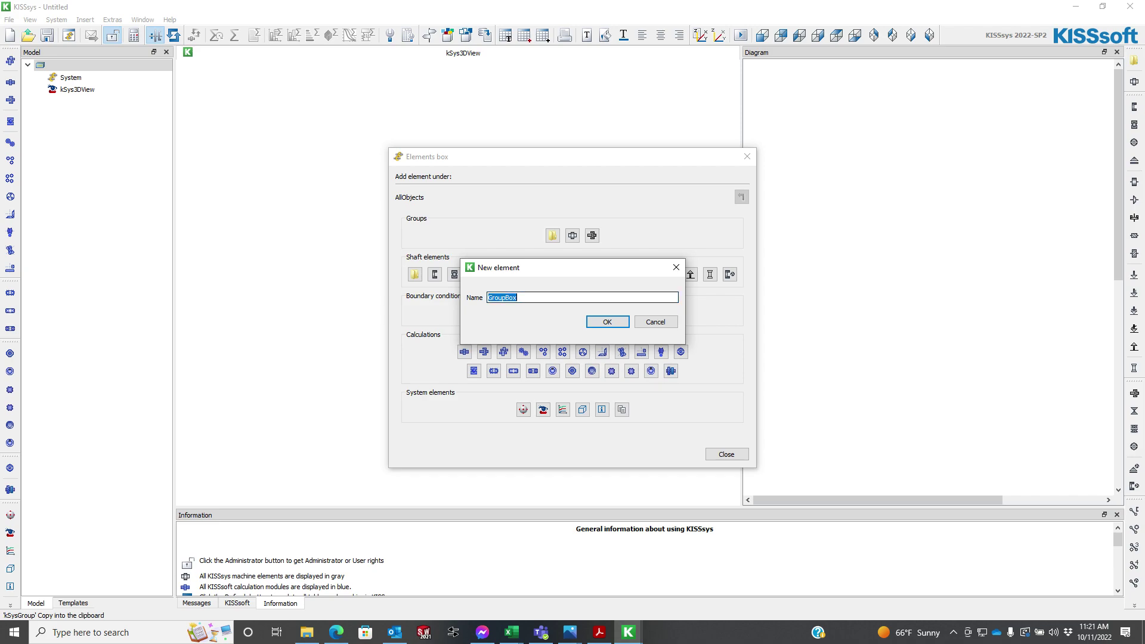
pyautogui.press('Return')
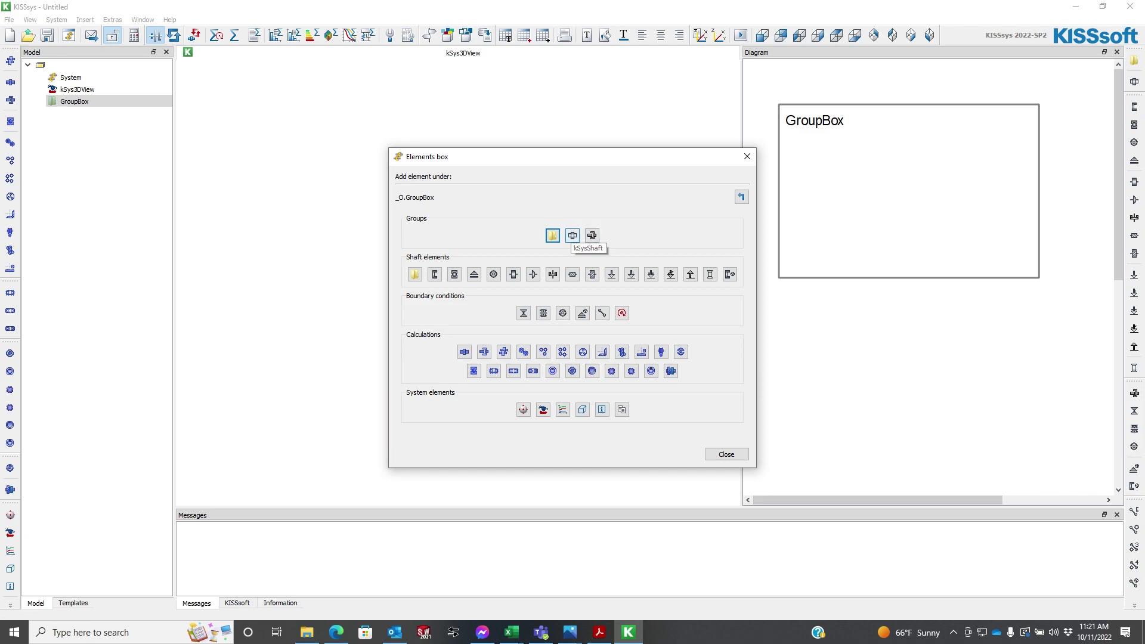
# Step: Add a shaft under GroupBox with its default name and activate the default geometry
pyautogui.click(572, 236)
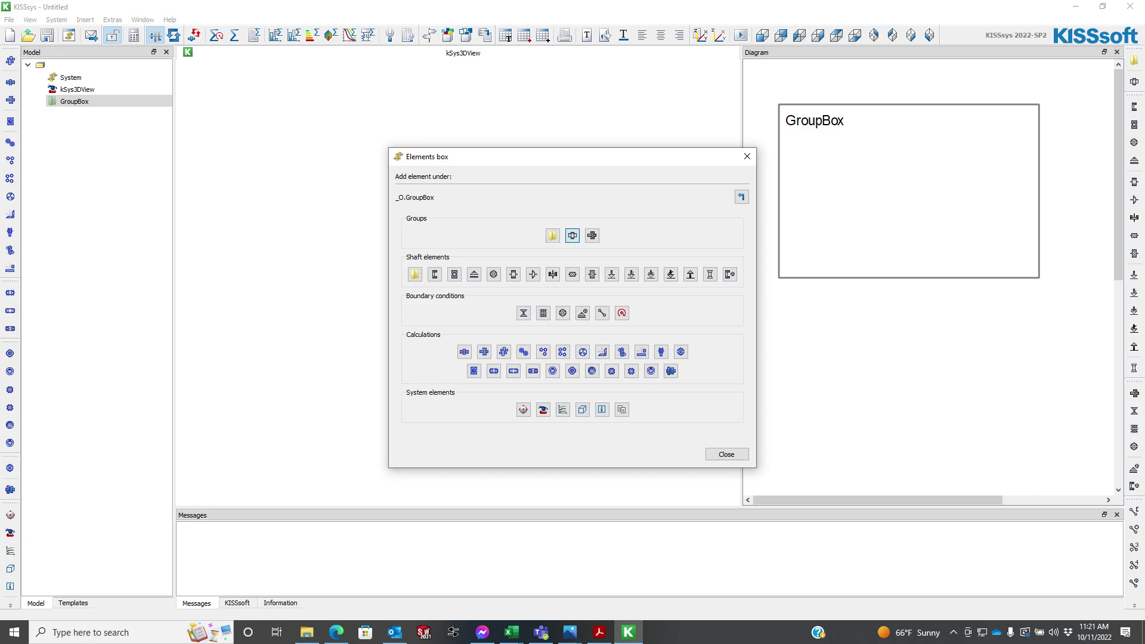
pyautogui.press('Return')
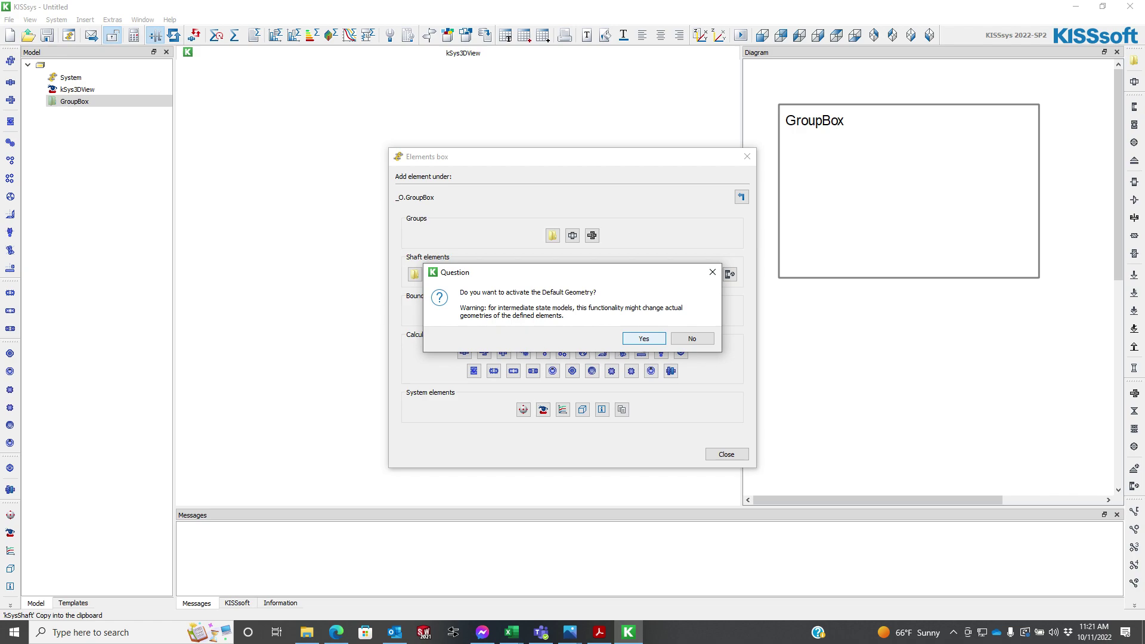
pyautogui.press('Return')
pyautogui.moveTo(555, 168); pyautogui.dragTo(202, 212)
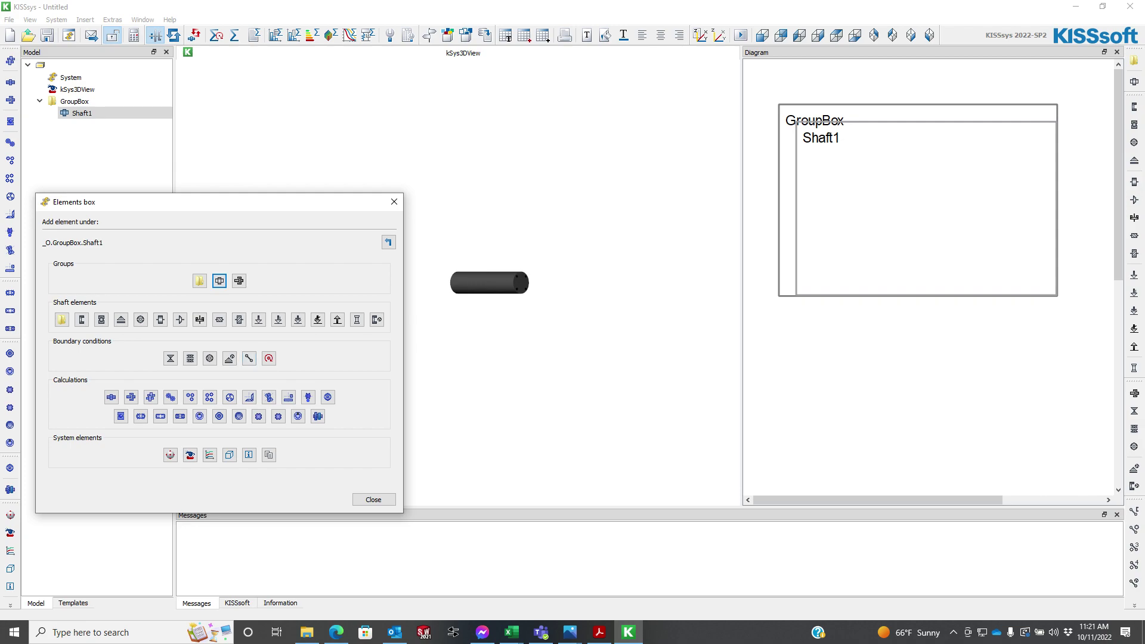
# Step: Add two roller bearings to Shaft1, keeping their default names
pyautogui.click(101, 319)
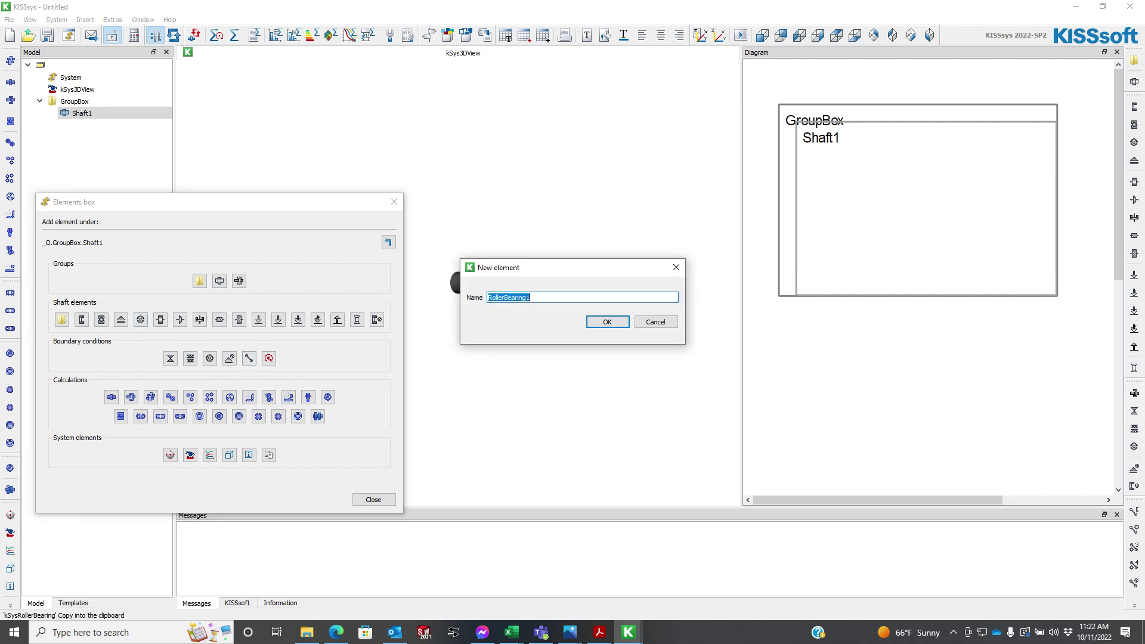
pyautogui.press('Return')
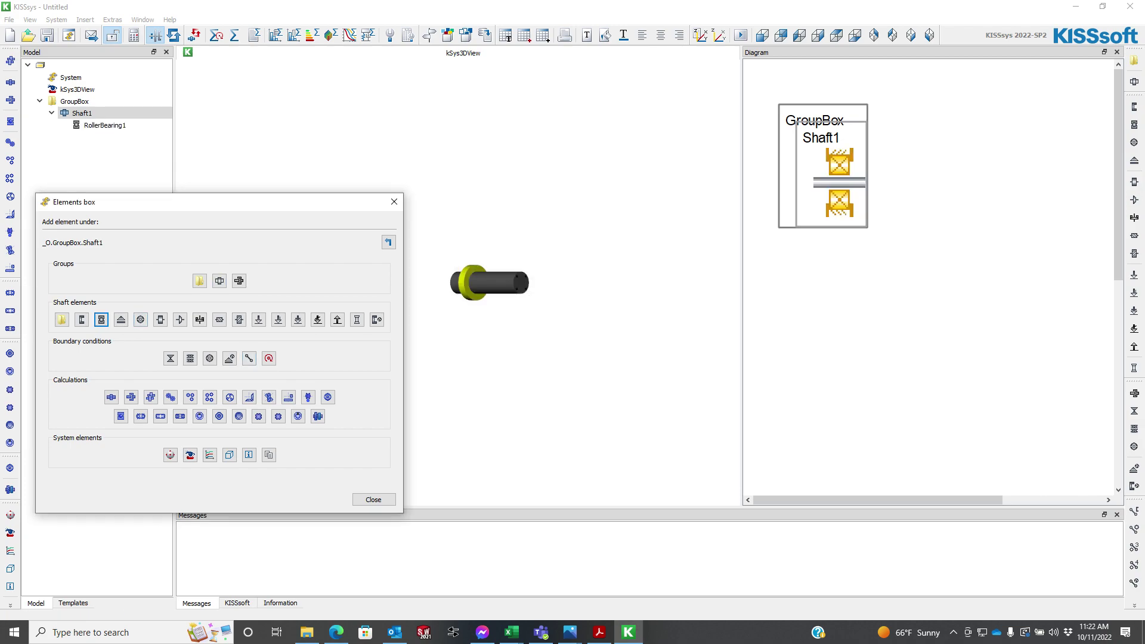
pyautogui.click(102, 319)
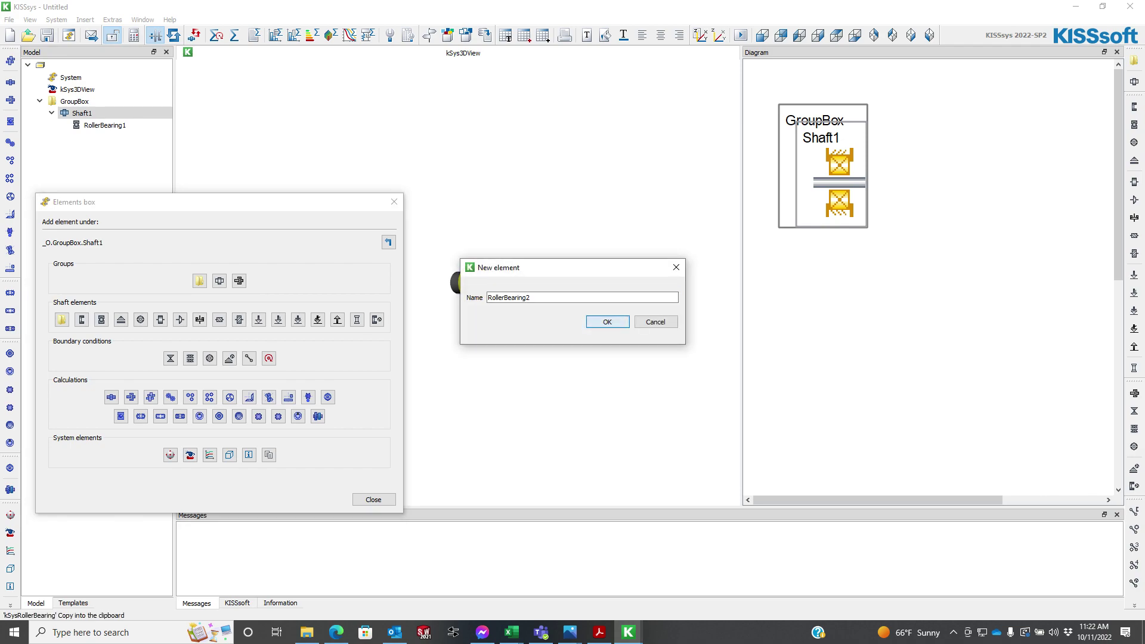
pyautogui.press('Return')
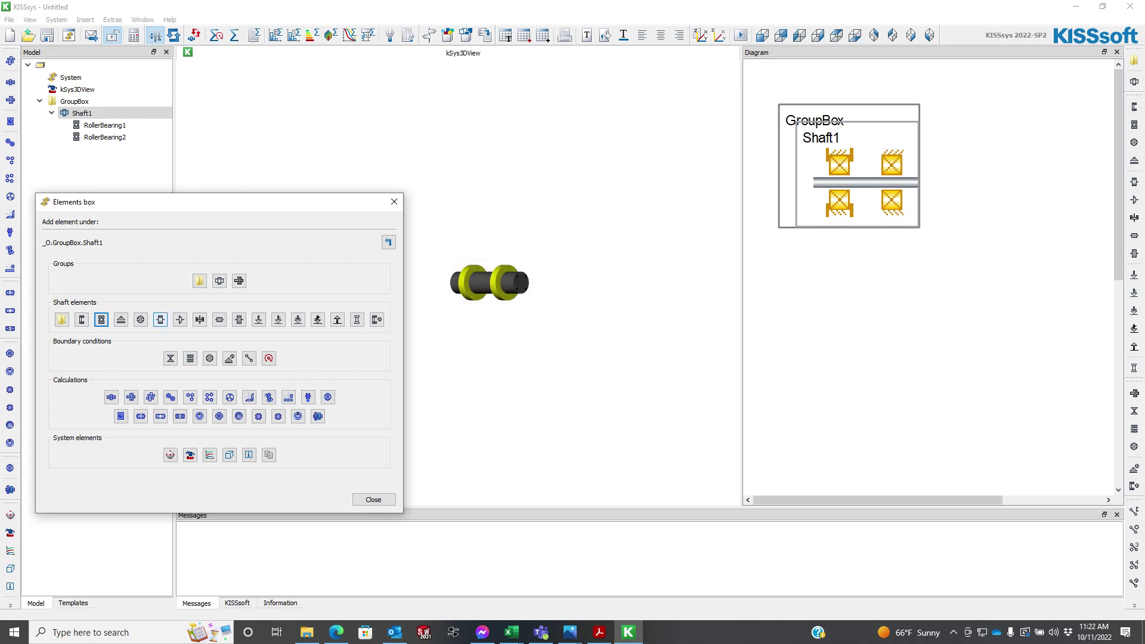
# Step: Add a helical gear with its default name and a coupling named Input to Shaft1
pyautogui.click(160, 320)
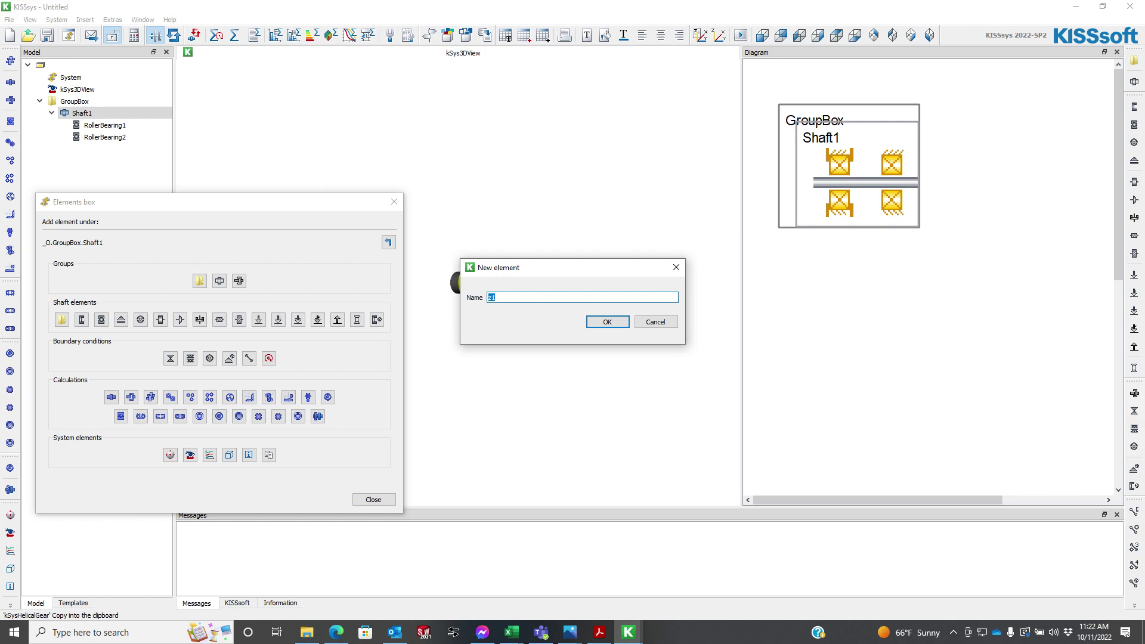
pyautogui.press('Return')
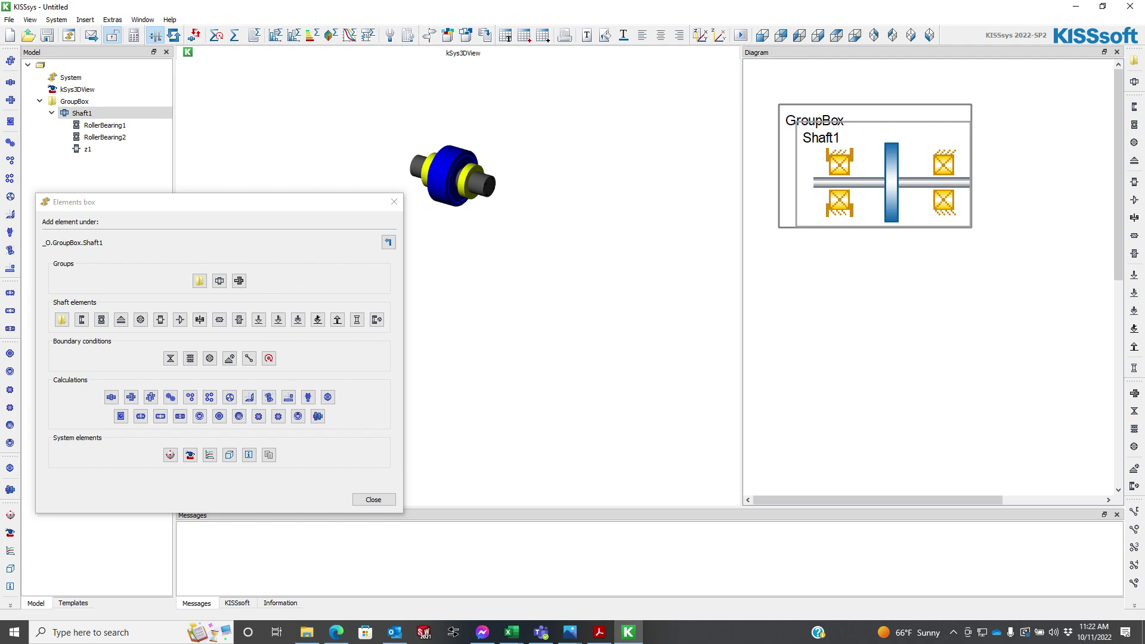
pyautogui.click(82, 319)
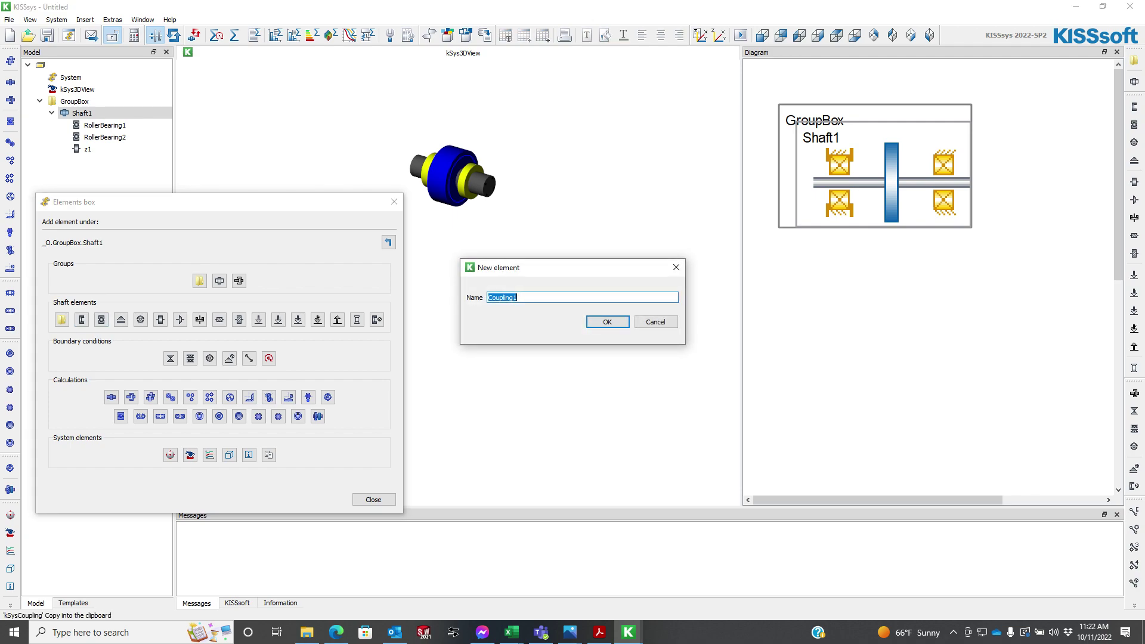
pyautogui.write('Input')
pyautogui.press('Return')
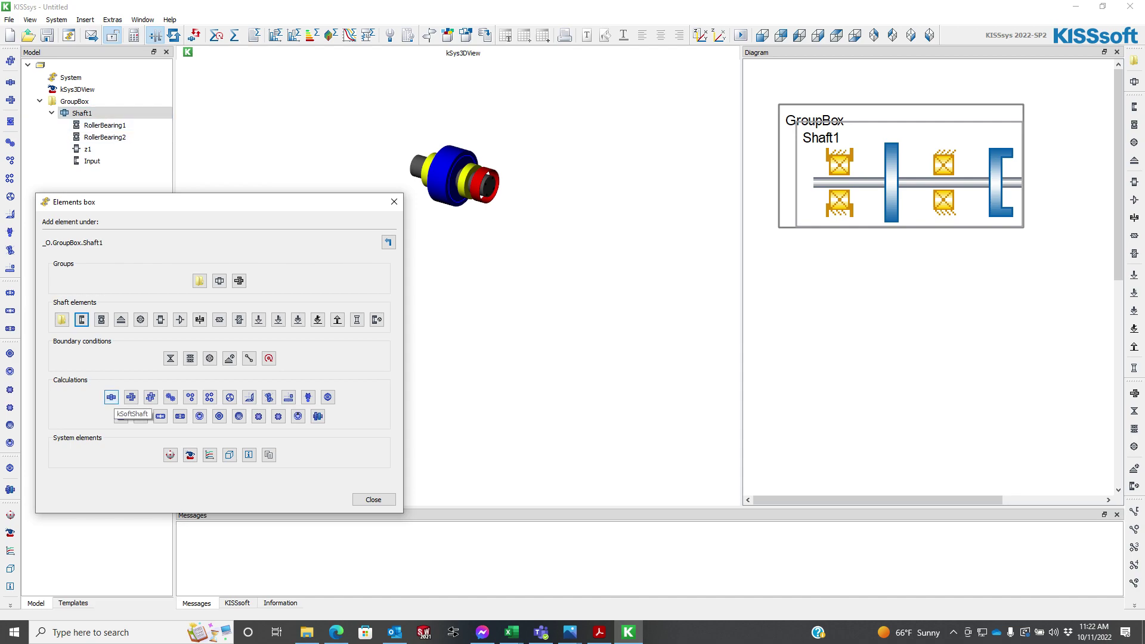
# Step: Add a shaft calculation to Shaft1 with its default name
pyautogui.click(111, 398)
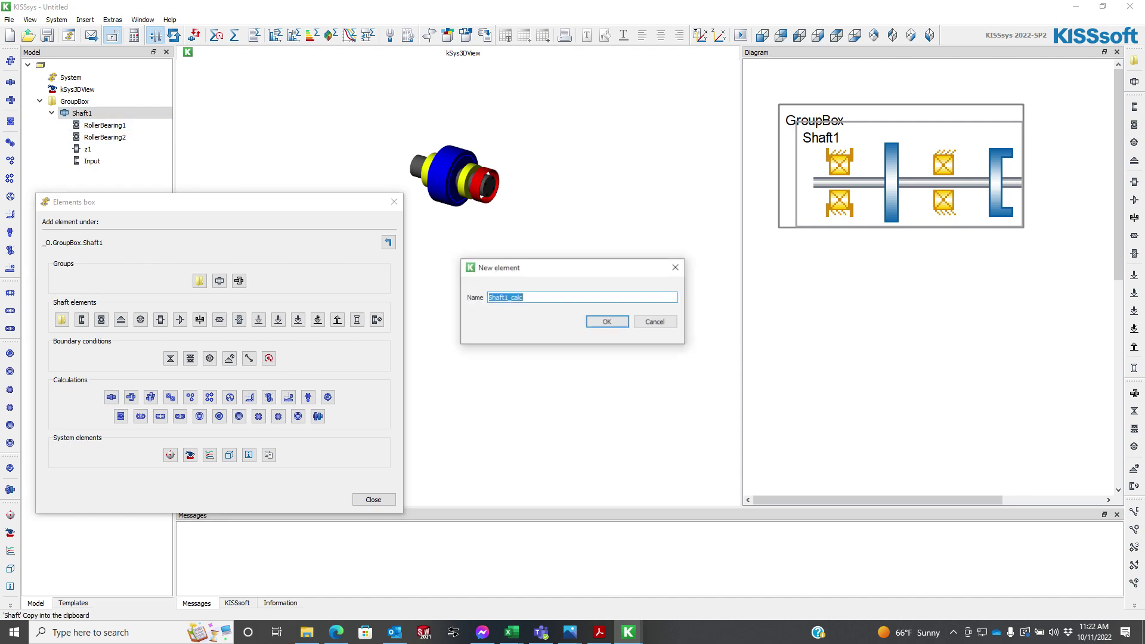
pyautogui.press('Return')
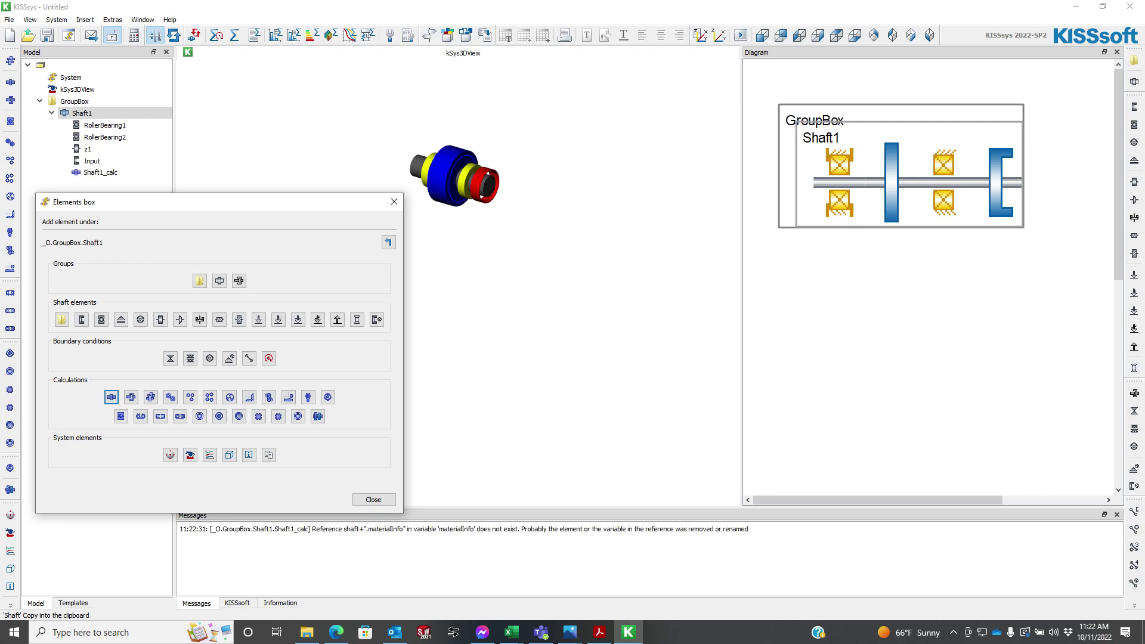
pyautogui.moveTo(337, 201); pyautogui.dragTo(591, 243)
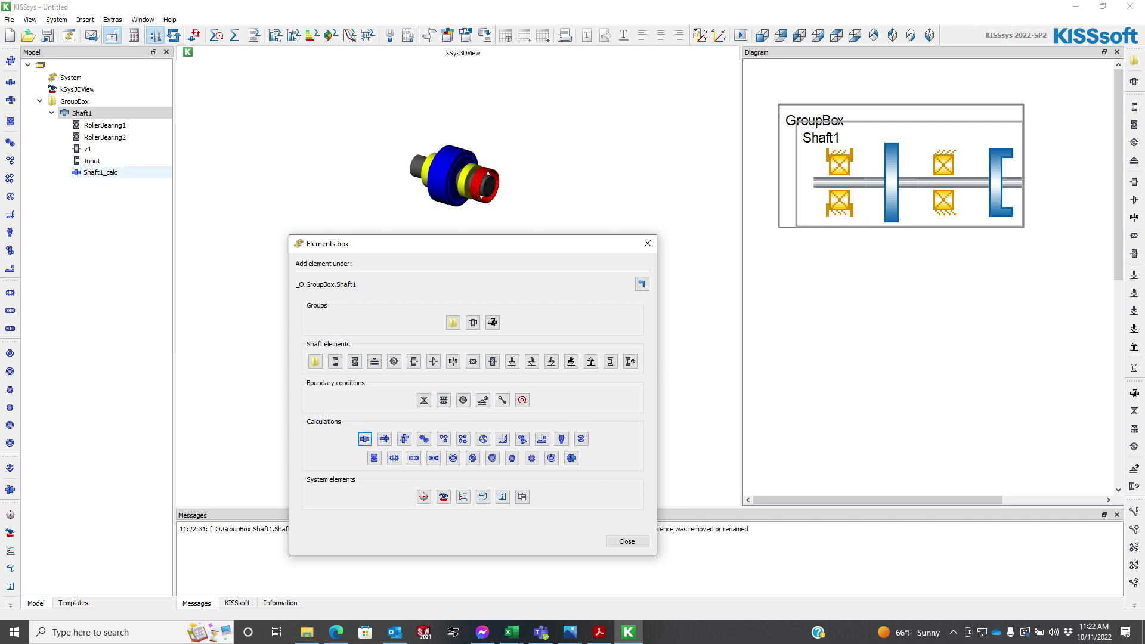
# Step: Add a subgroup named Coaxial_Shafts under GroupBox
pyautogui.click(74, 101)
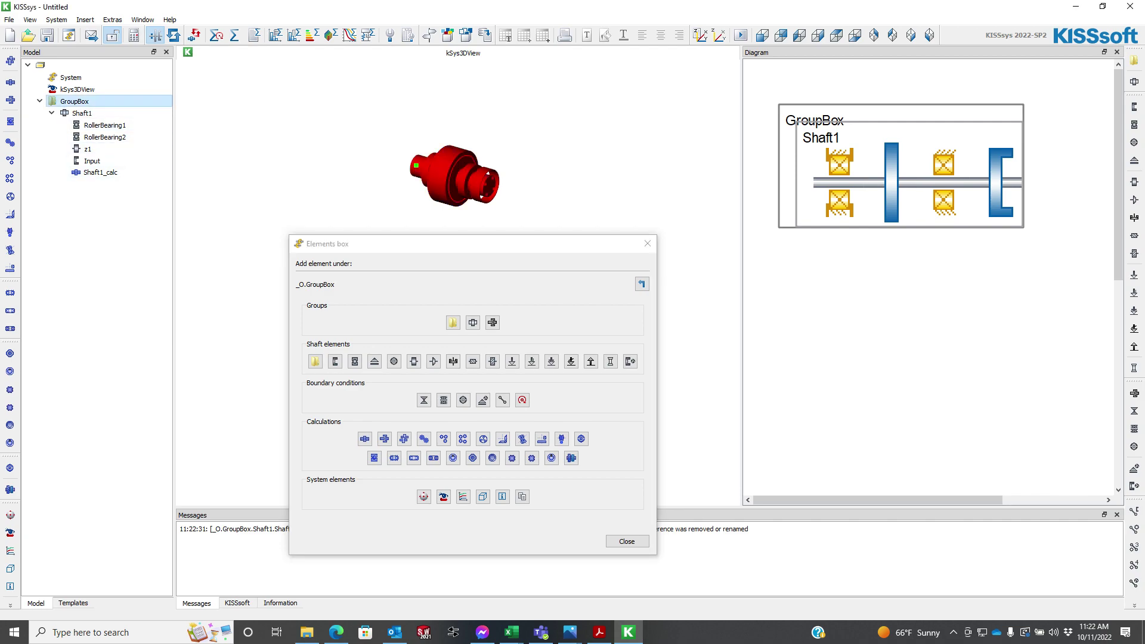
pyautogui.rightClick(78, 103)
pyautogui.click(75, 101)
pyautogui.click(453, 322)
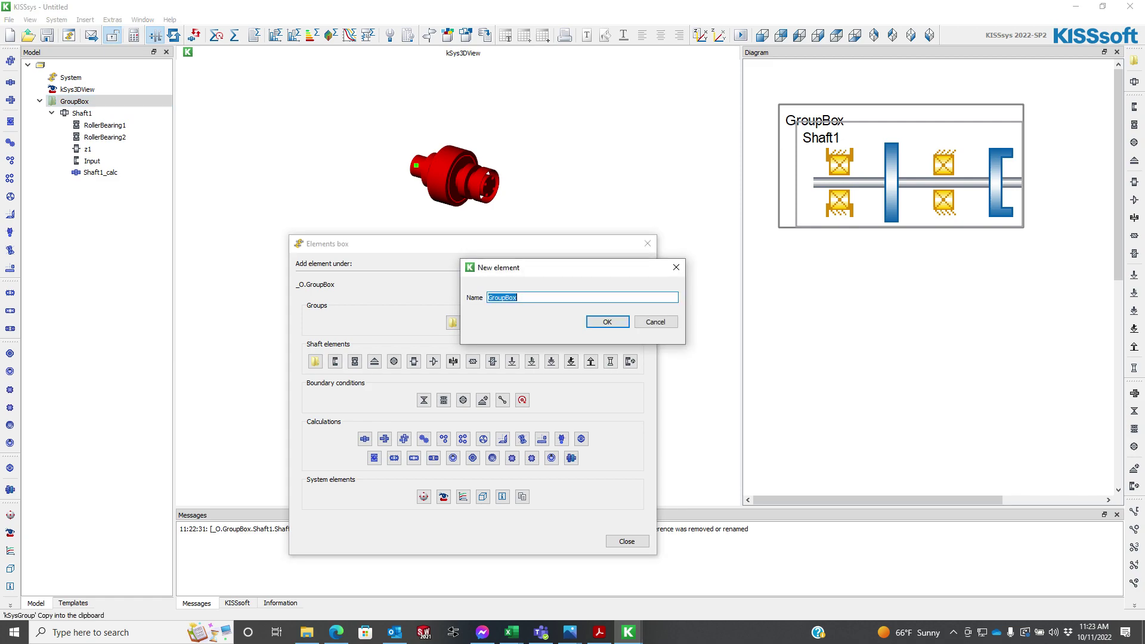
pyautogui.write('Coaxial_Shafts')
pyautogui.press('Return')
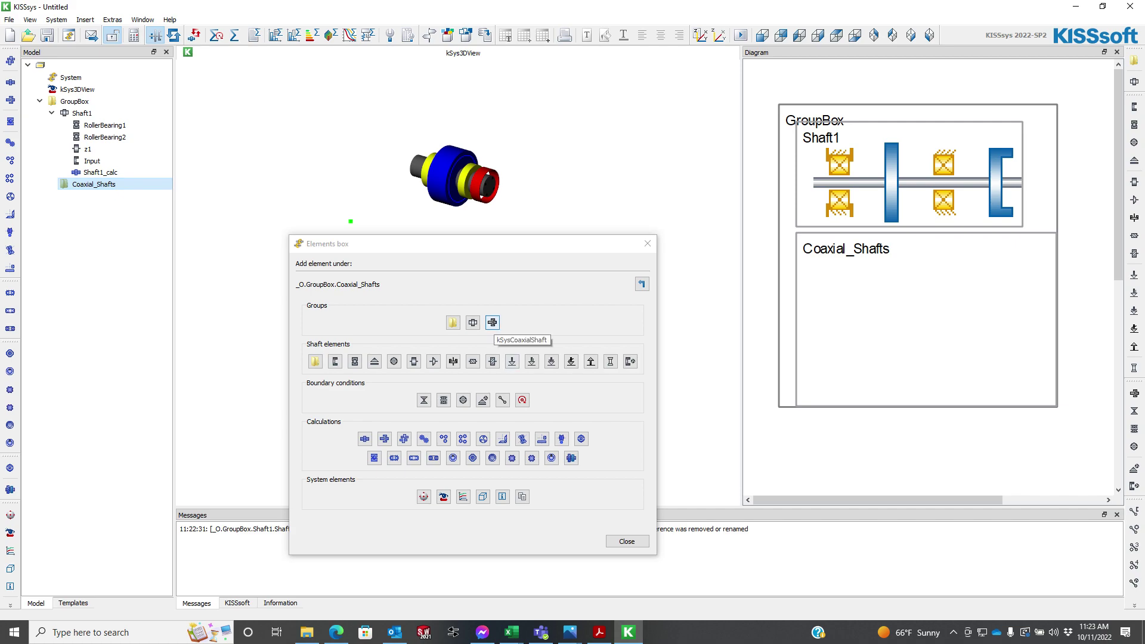
# Step: Add a coaxial shaft to the Coaxial_Shafts group and place a helical gear on it, keeping the default names
pyautogui.click(493, 322)
pyautogui.press('Return')
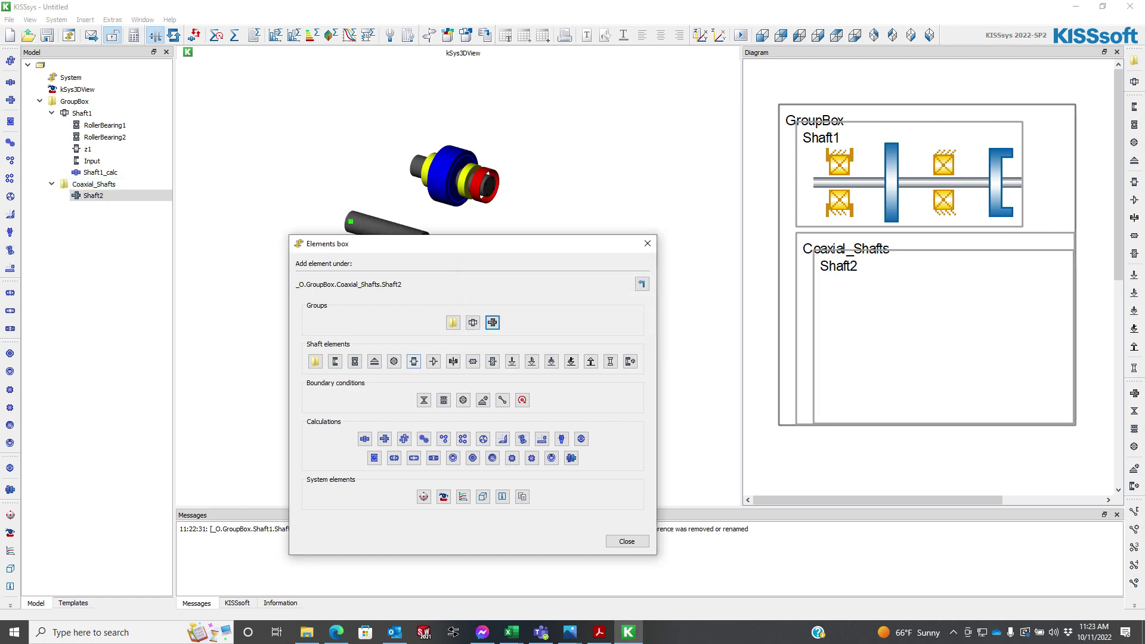
pyautogui.click(414, 361)
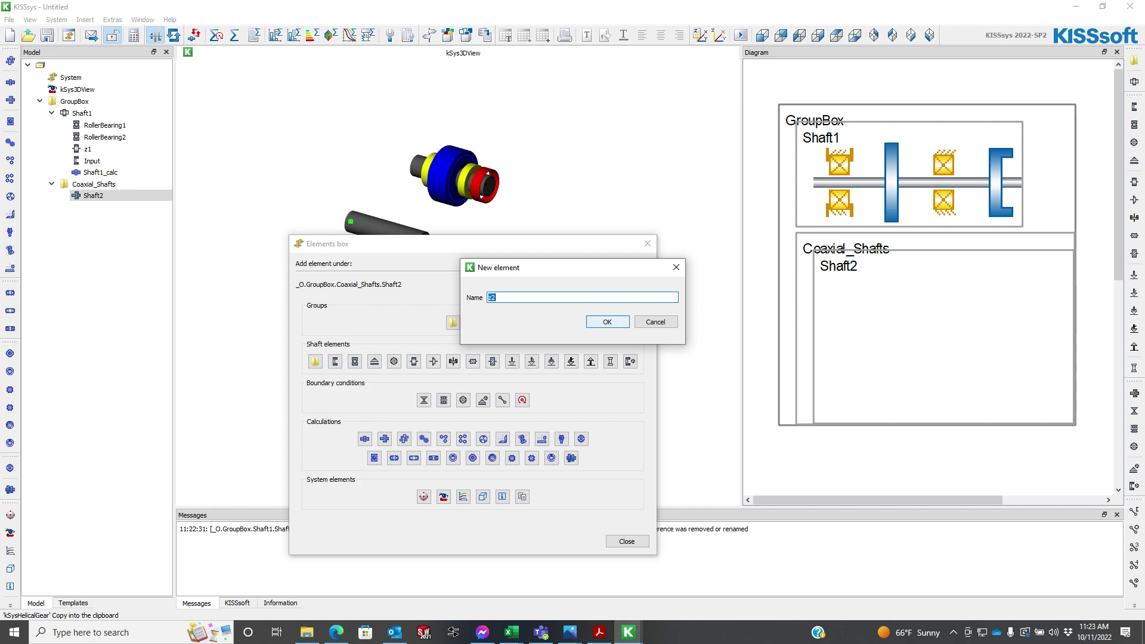
pyautogui.press('Return')
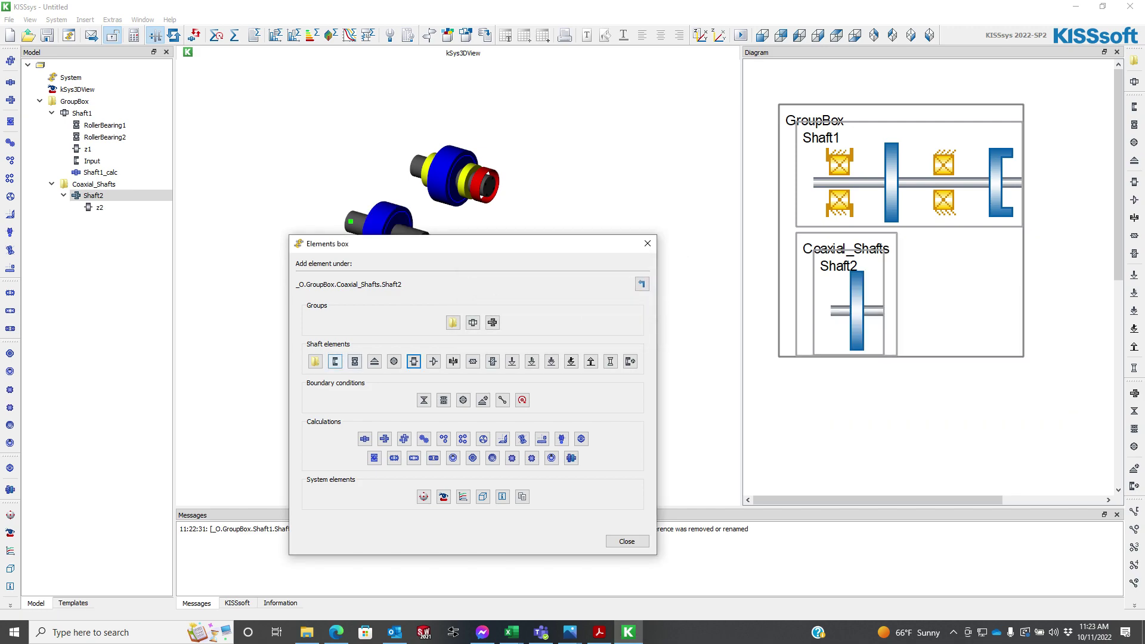
# Step: Add two roller bearings to Shaft2, keeping their default names
pyautogui.click(355, 361)
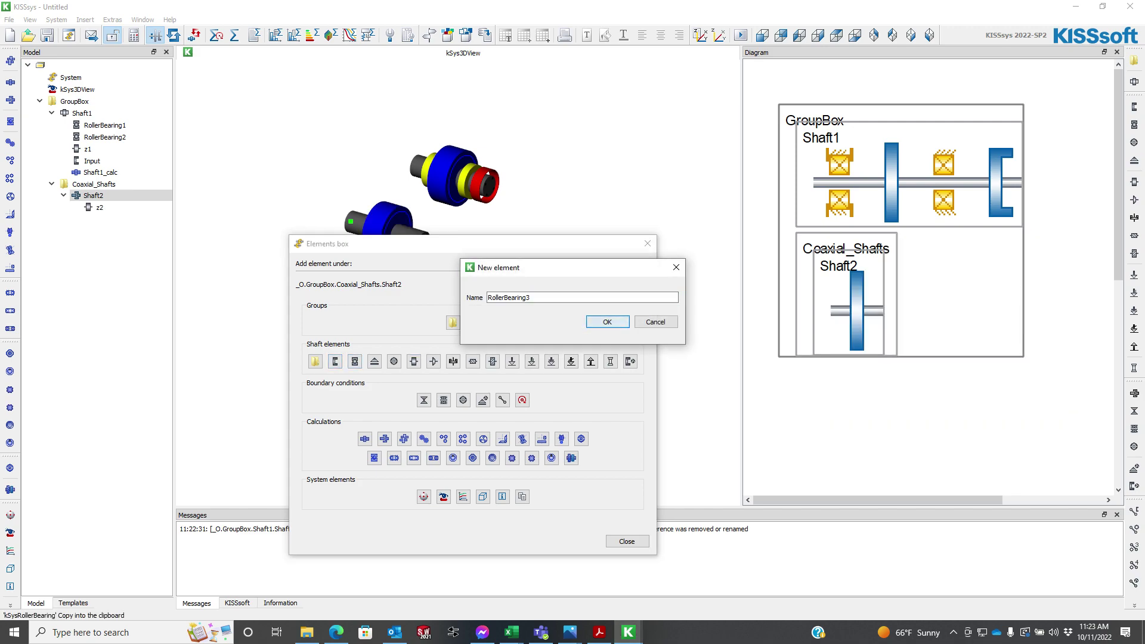
pyautogui.press('Return')
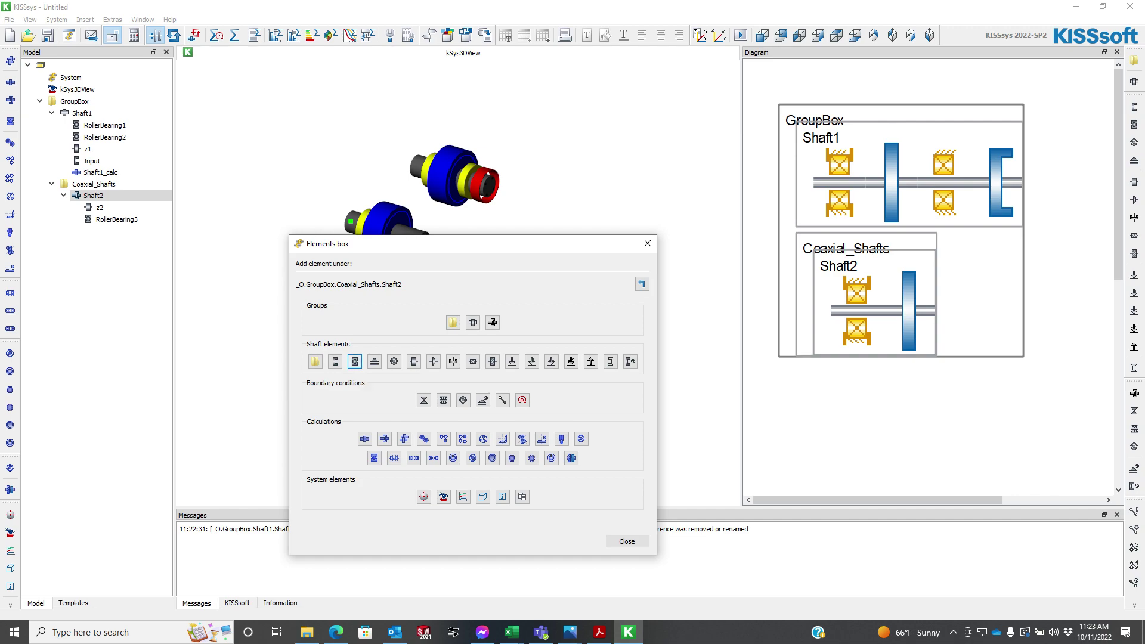
pyautogui.click(355, 362)
pyautogui.press('Return')
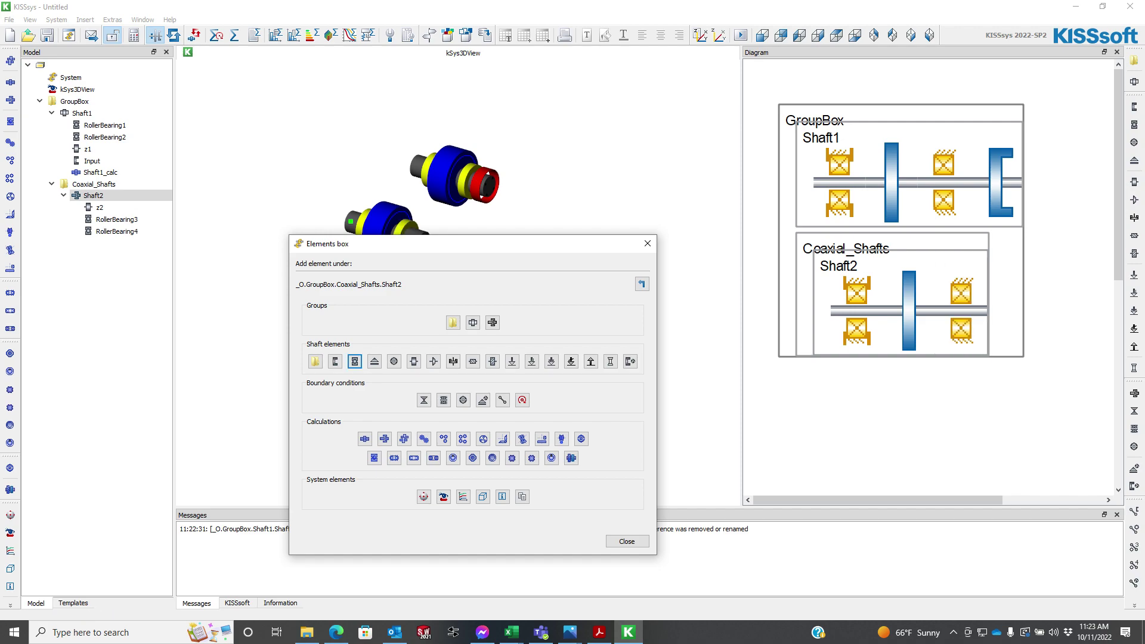
pyautogui.moveTo(442, 248); pyautogui.dragTo(428, 323)
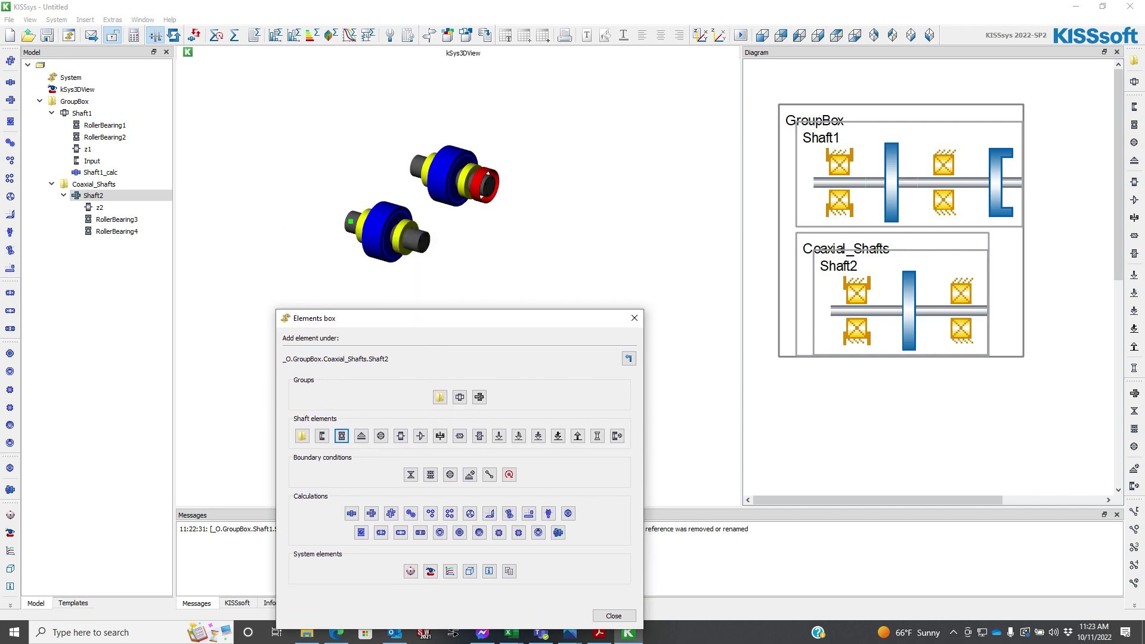
# Step: Add a second coaxial shaft to the Coaxial_Shafts group with its default name
pyautogui.click(94, 184)
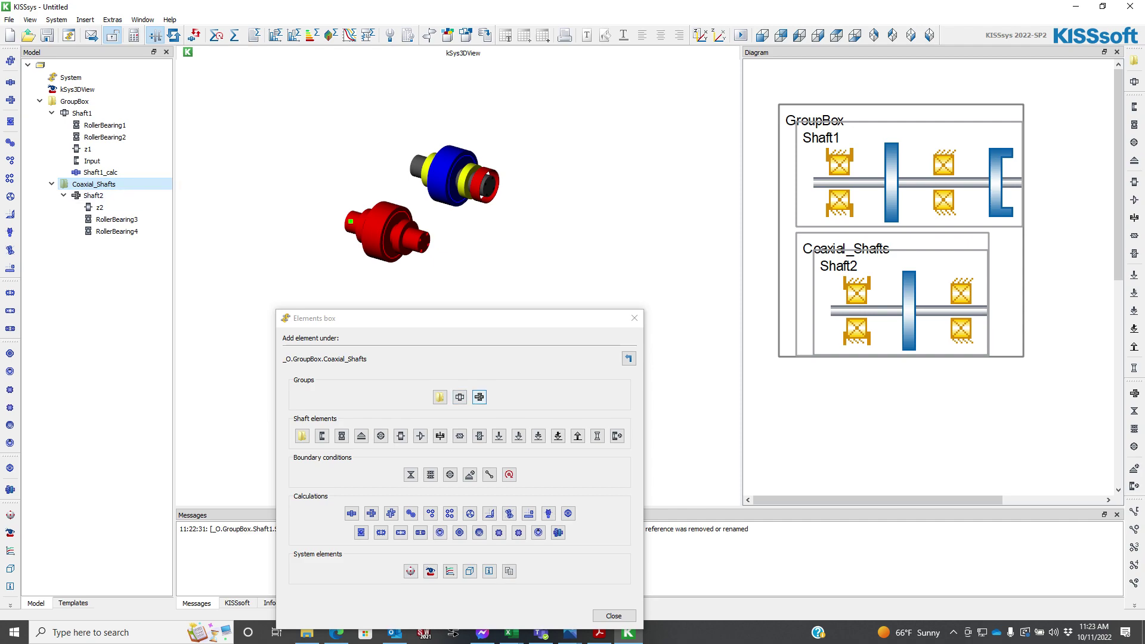
pyautogui.click(479, 397)
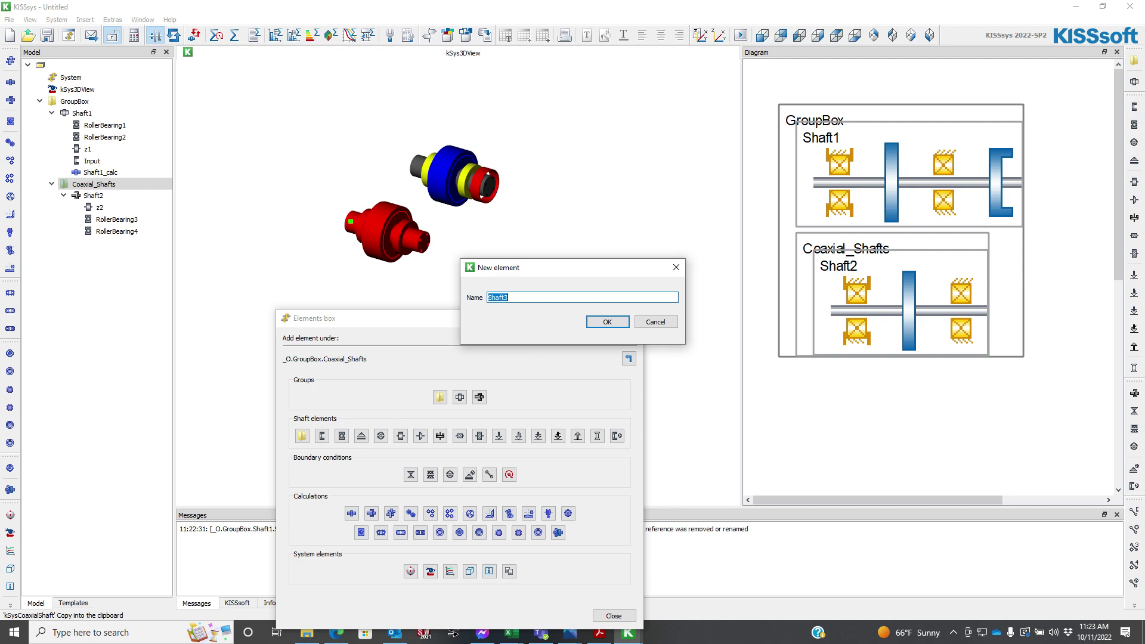
pyautogui.press('Return')
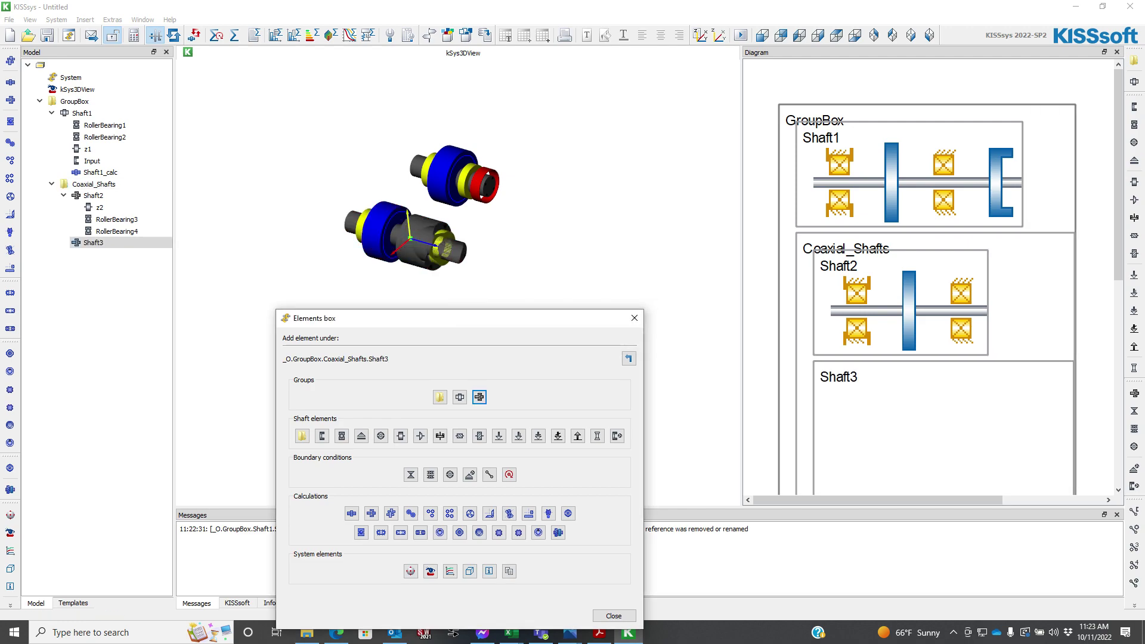
pyautogui.click(401, 436)
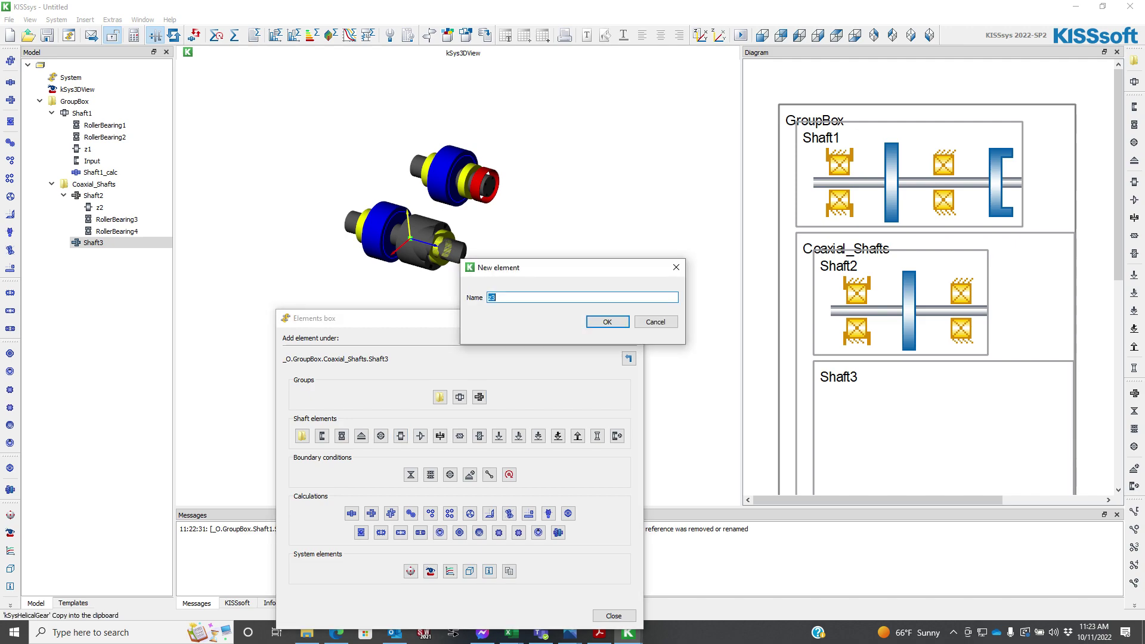
pyautogui.press('Return')
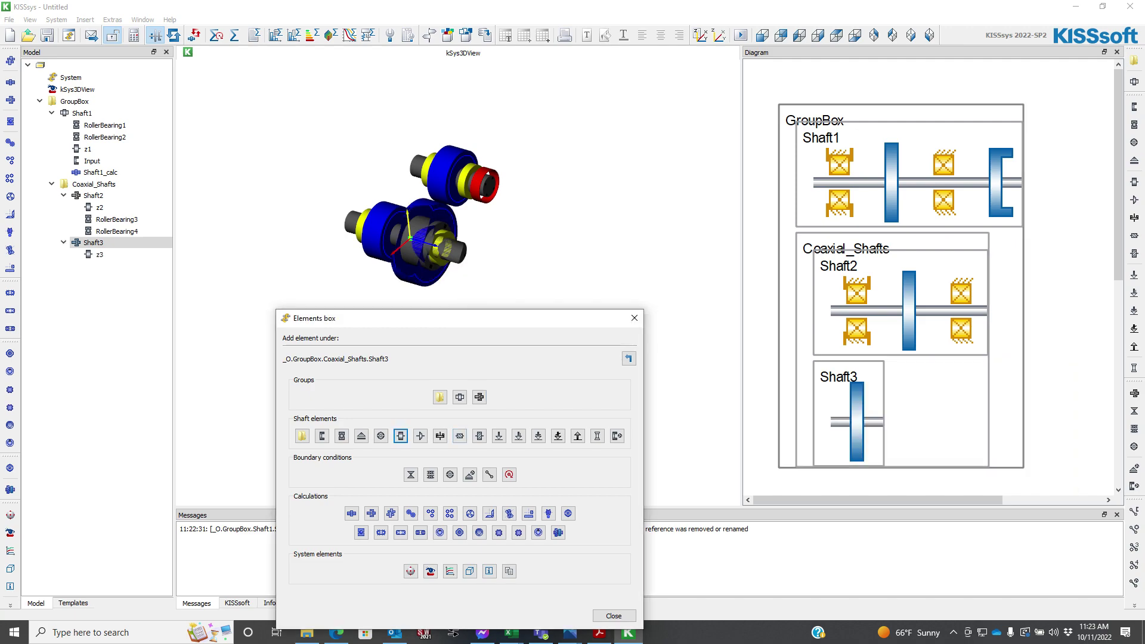
pyautogui.rightClick(100, 256)
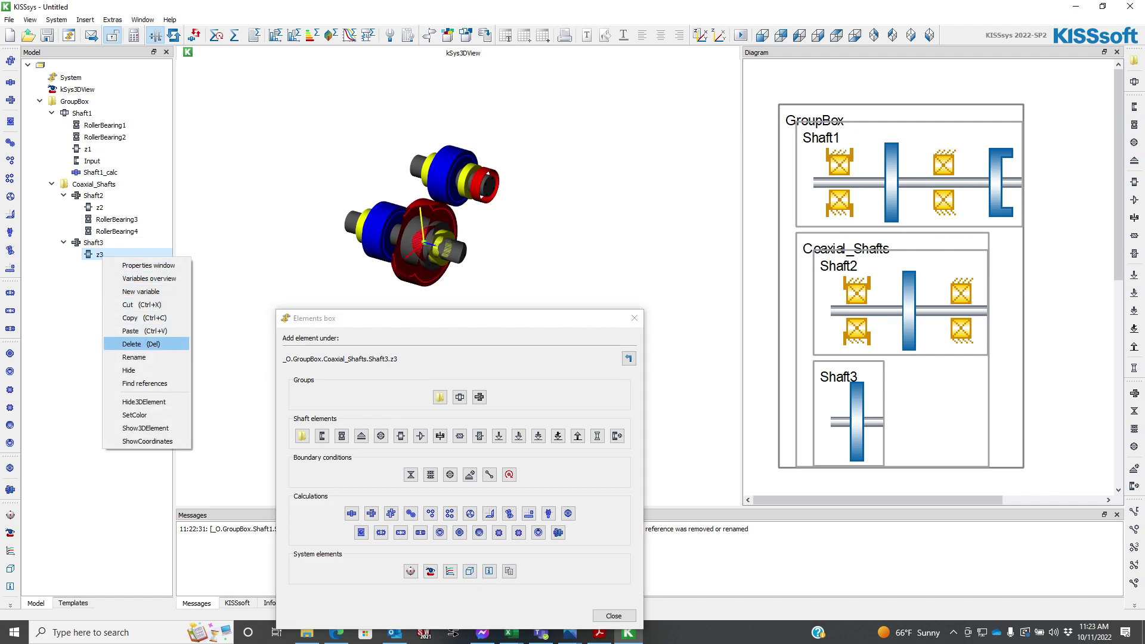
pyautogui.click(132, 344)
pyautogui.click(574, 331)
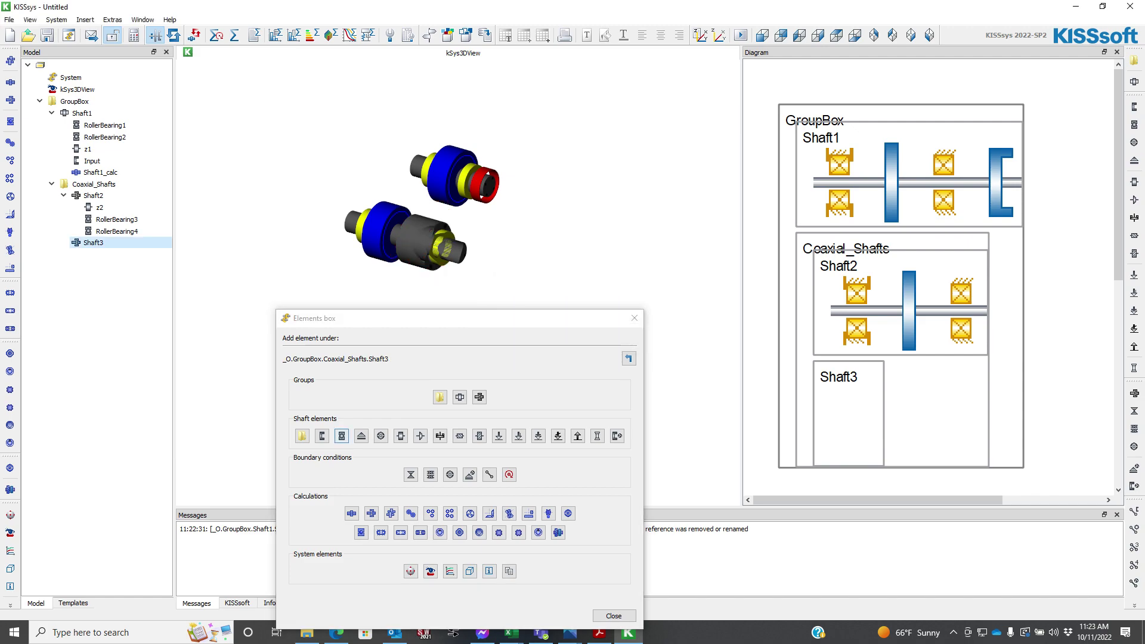
# Step: Add two roller bearings to Shaft3, keeping their default names
pyautogui.click(341, 436)
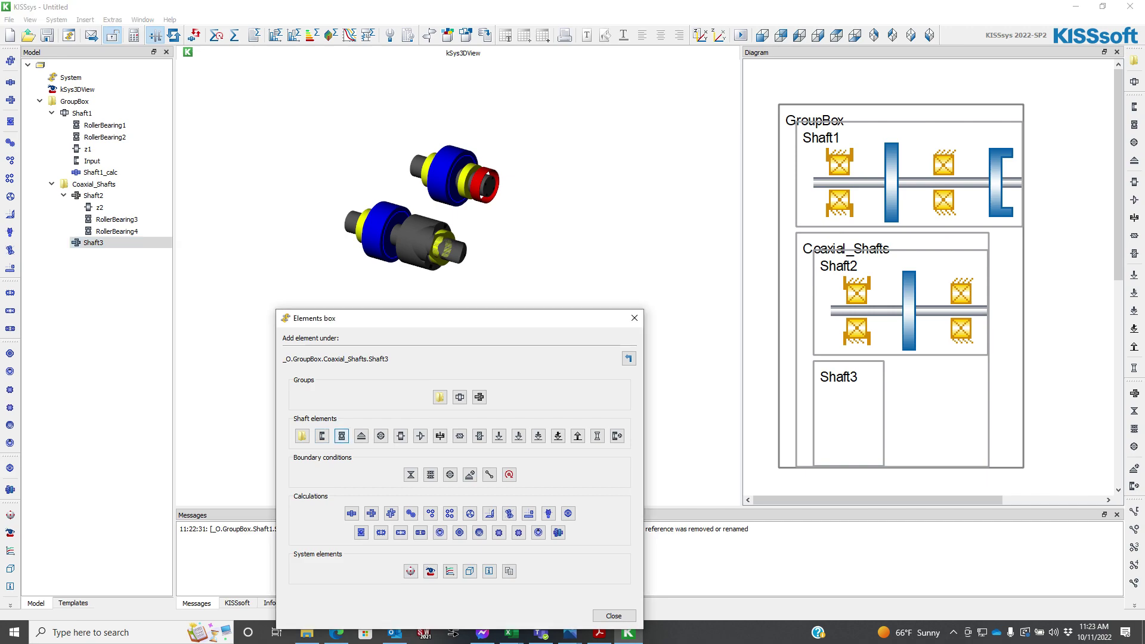
pyautogui.click(341, 436)
pyautogui.click(608, 321)
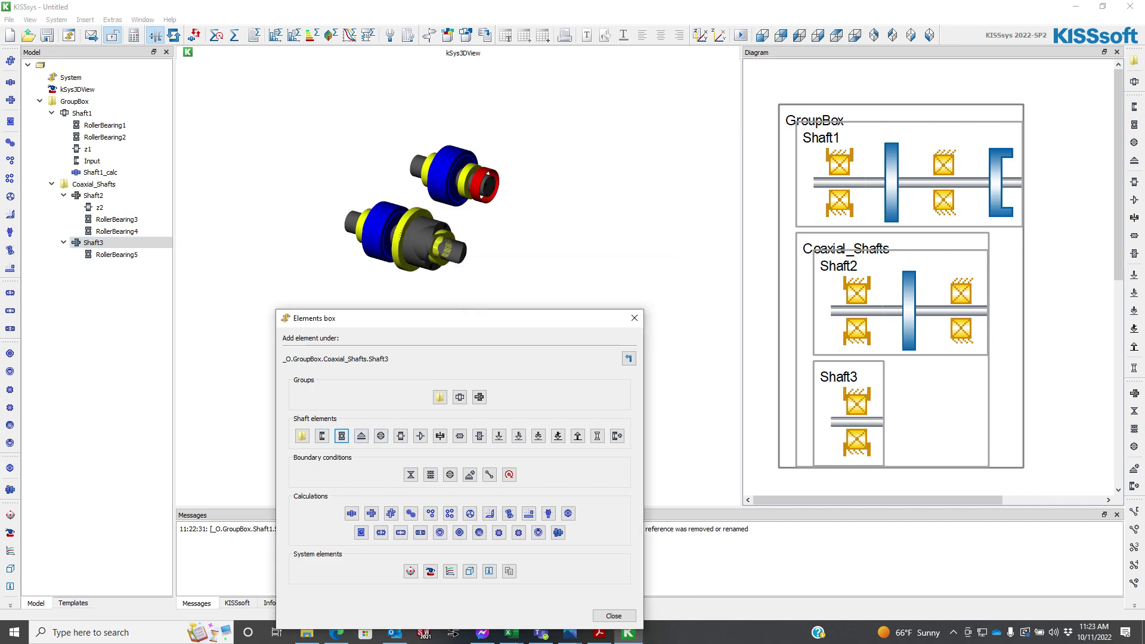
pyautogui.click(342, 436)
pyautogui.click(609, 321)
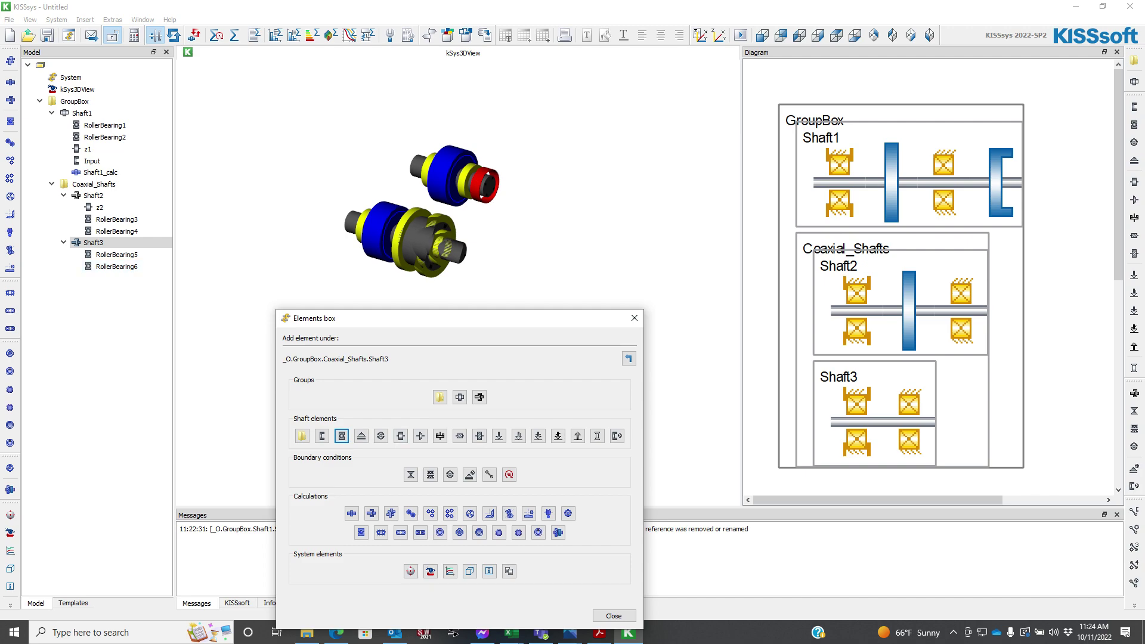
# Step: Add a coupling named Output to Shaft3
pyautogui.click(322, 436)
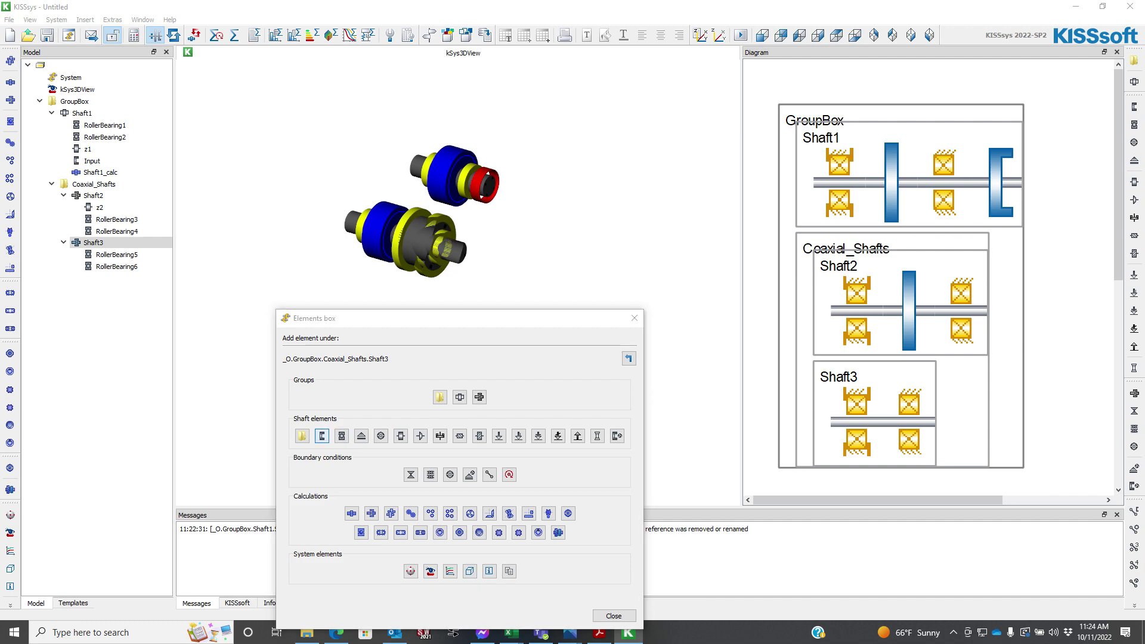
pyautogui.write('Output')
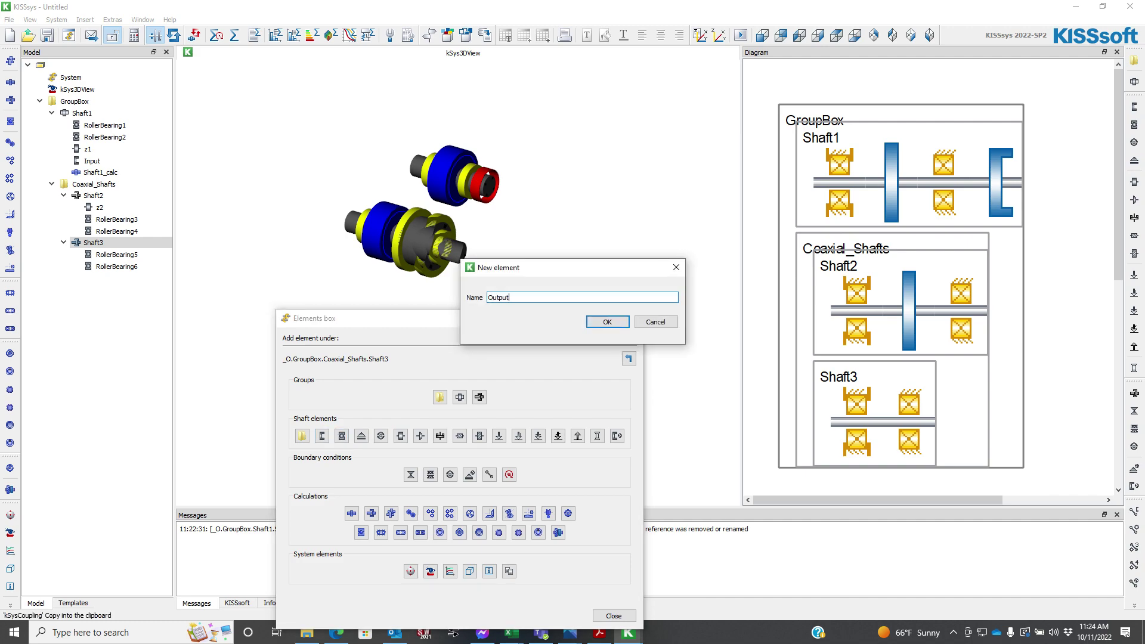
pyautogui.press('Return')
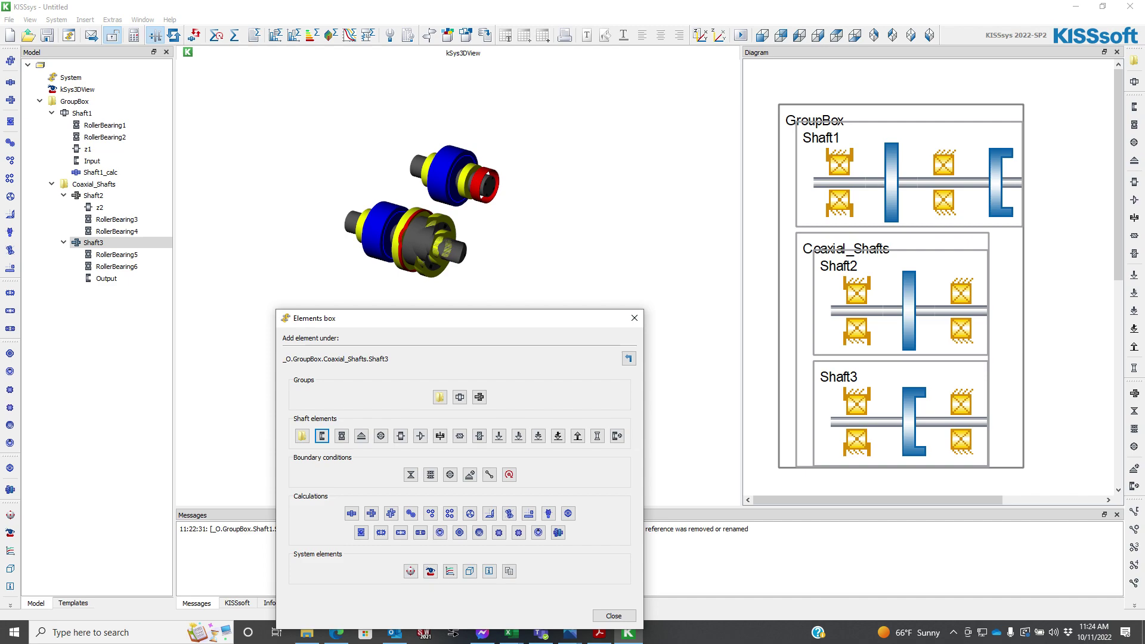
# Step: Add a coaxial shafts calculation to the Coaxial_Shafts group, keeping the default name
pyautogui.moveTo(501, 318); pyautogui.dragTo(607, 322)
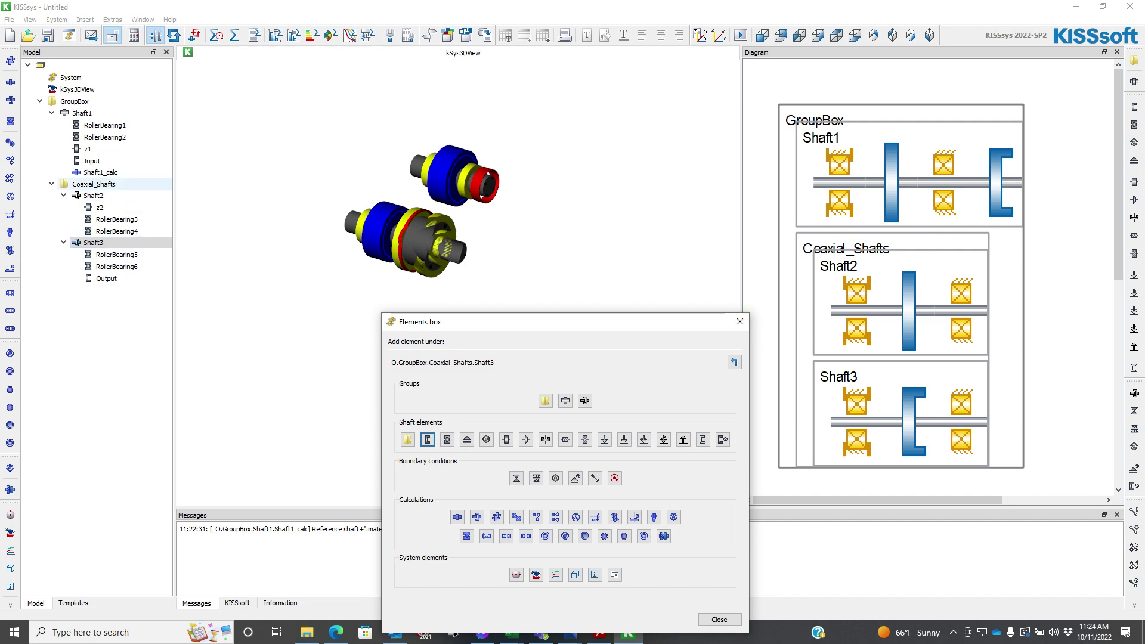
pyautogui.click(94, 184)
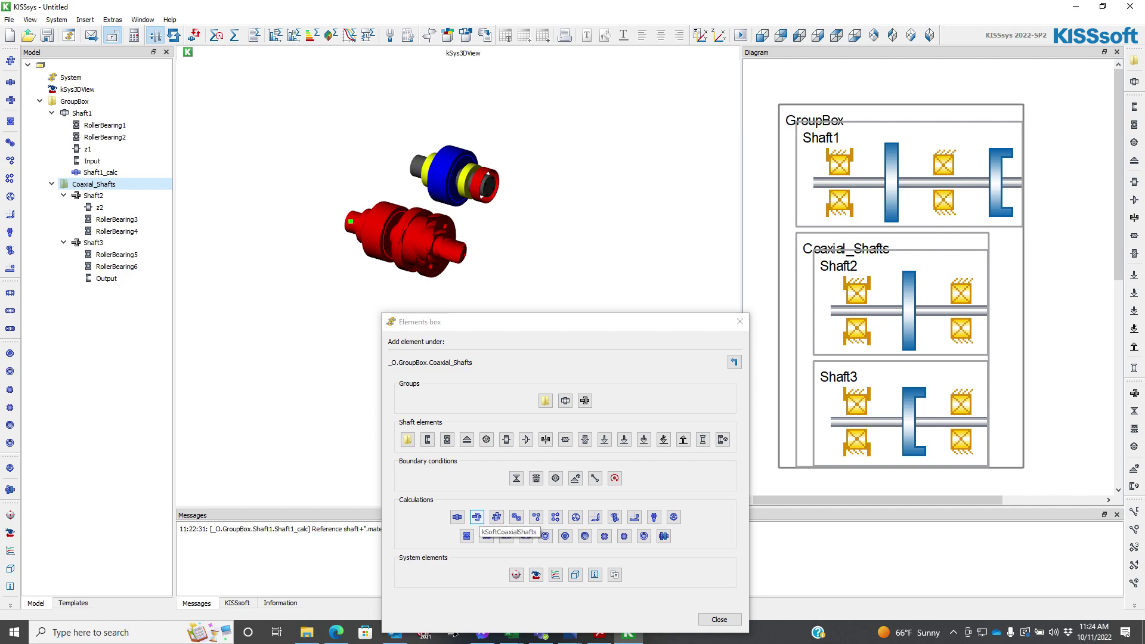
pyautogui.click(476, 517)
pyautogui.click(608, 321)
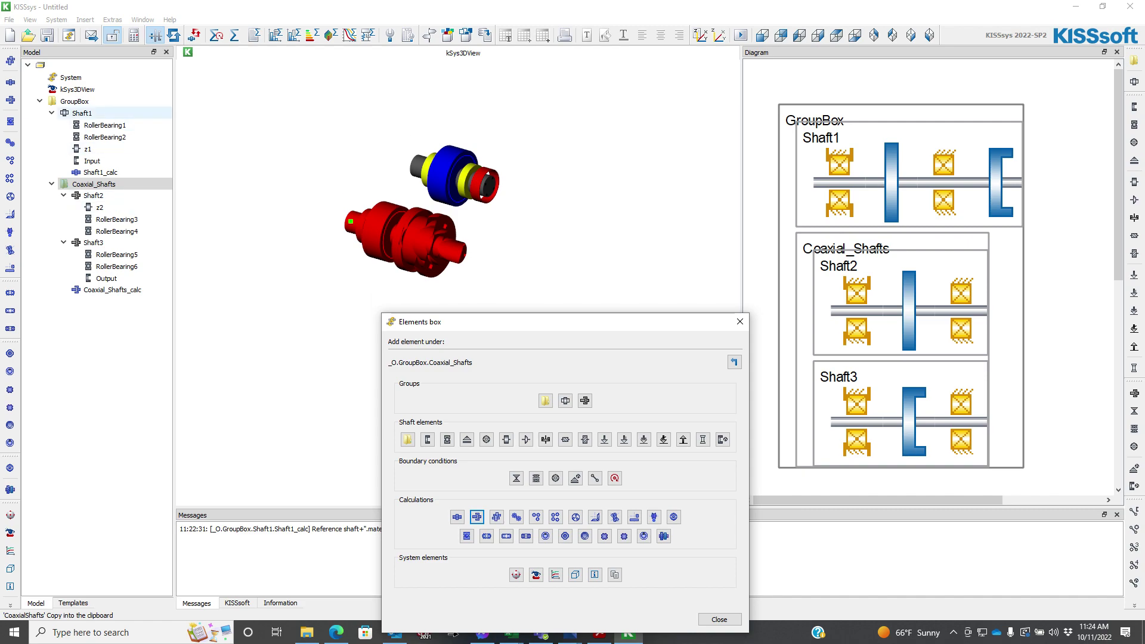
# Step: Add a gear pair constraint under GroupBox, keeping its default name
pyautogui.click(74, 102)
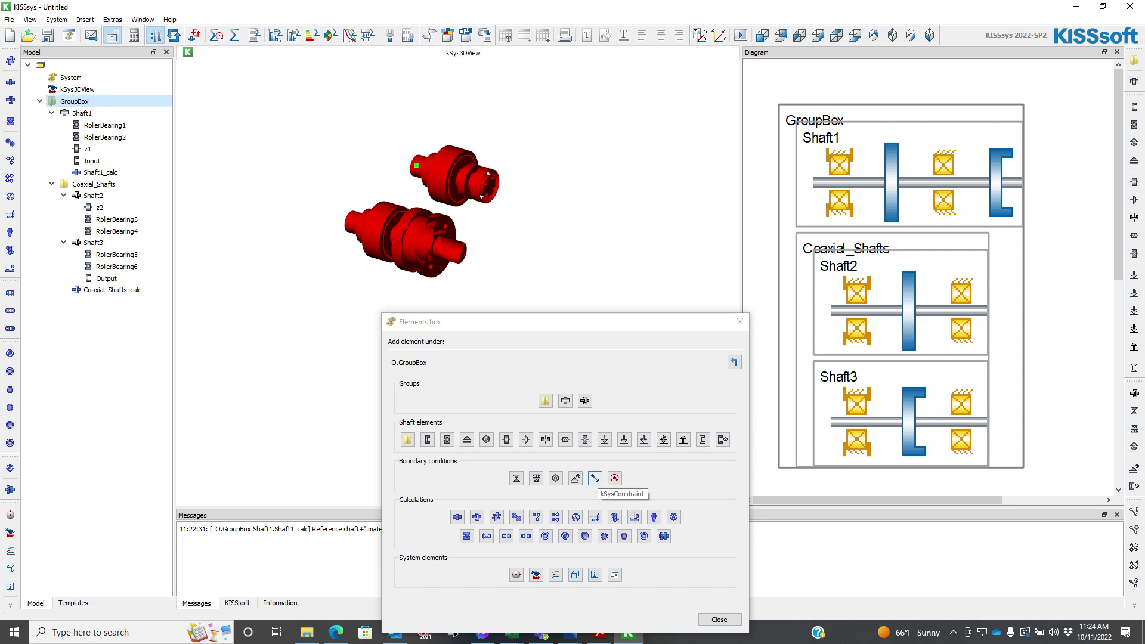
pyautogui.click(595, 478)
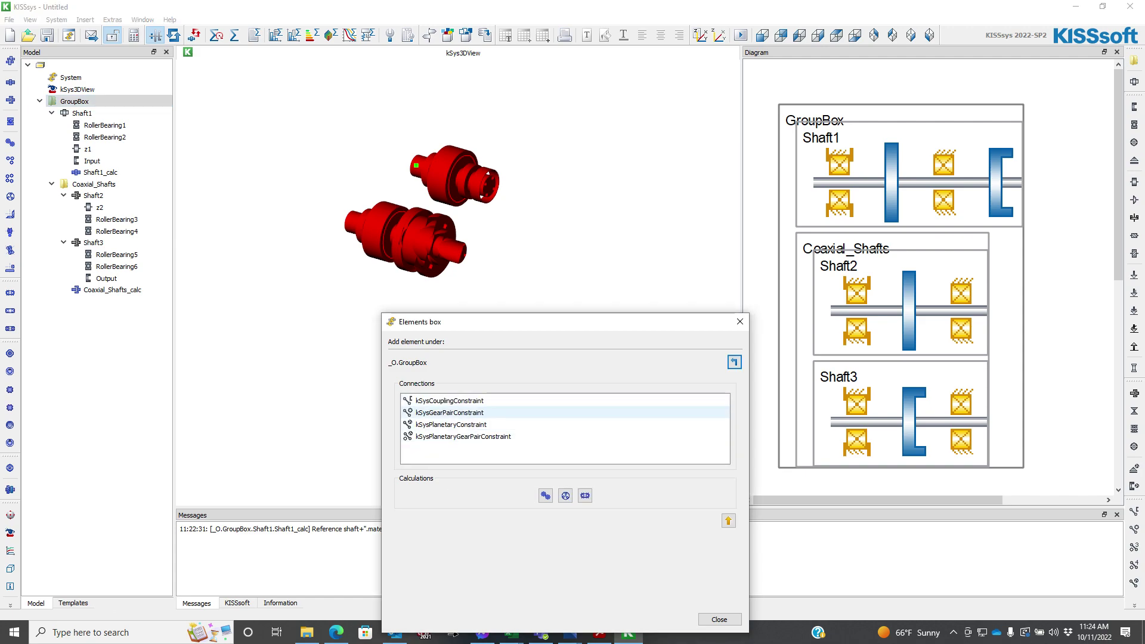
pyautogui.doubleClick(450, 412)
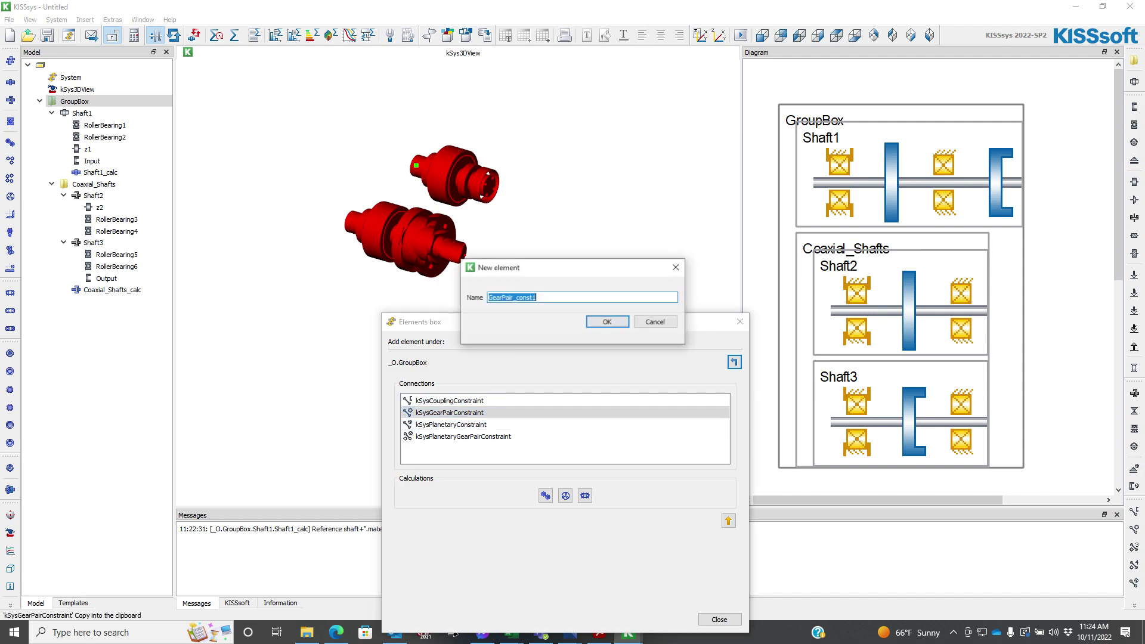
pyautogui.click(608, 322)
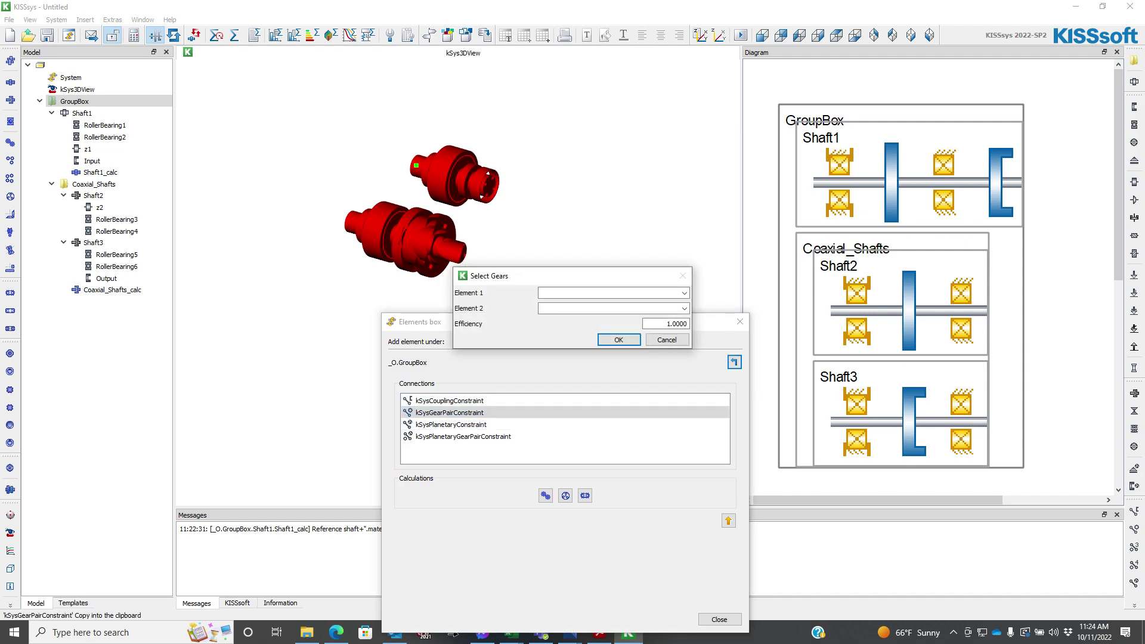
# Step: Connect gear z1 on Shaft1 as element 1 with gear z2 on Shaft2 as element 2 of the gear pair constraint
pyautogui.click(684, 293)
pyautogui.click(656, 309)
pyautogui.press('Tab')
pyautogui.click(684, 308)
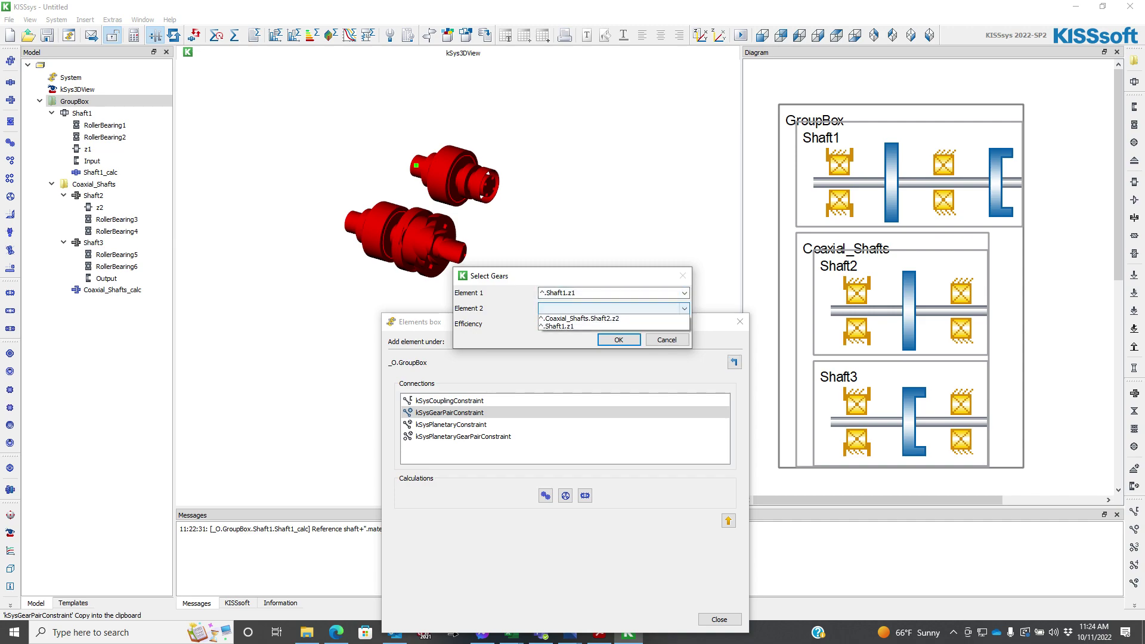
pyautogui.click(656, 318)
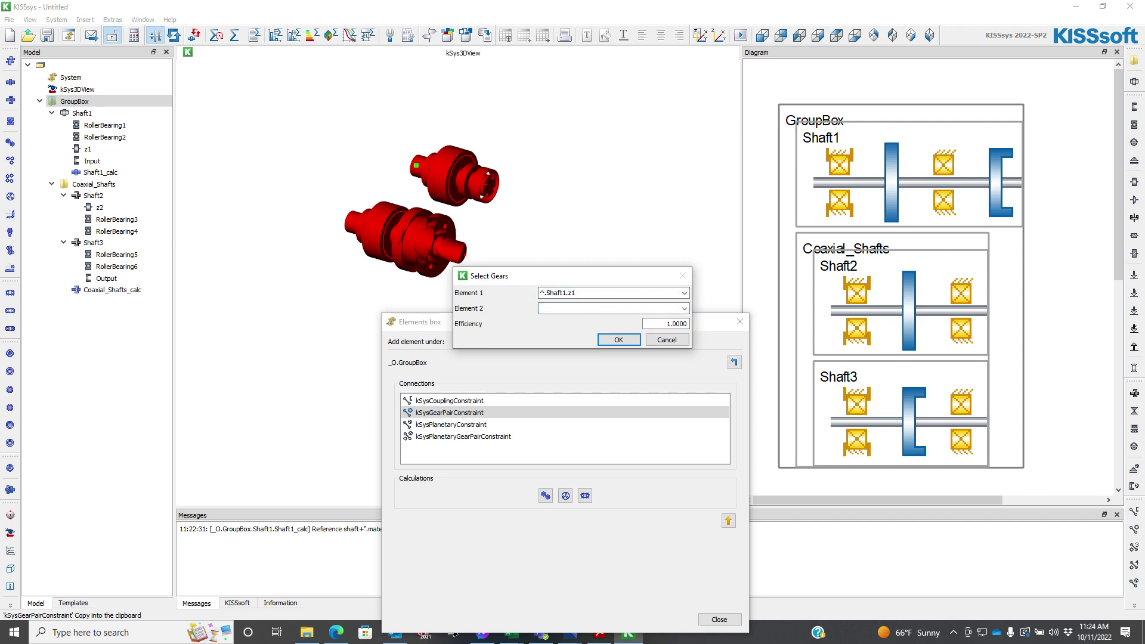
pyautogui.hotkey('alt', 'Down')
pyautogui.press('Return')
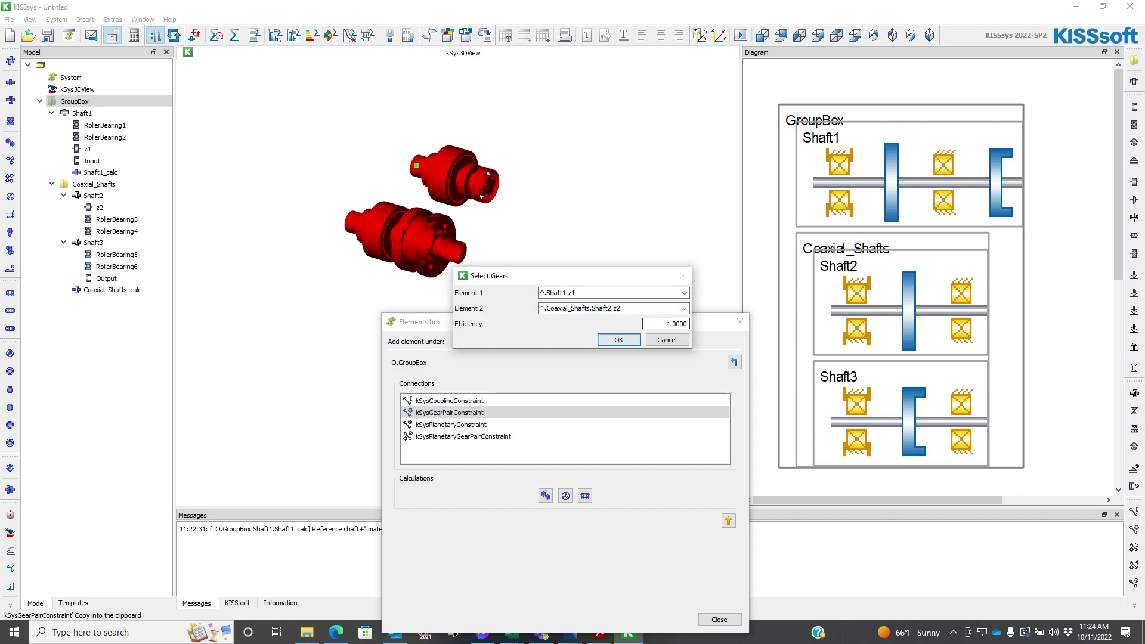
pyautogui.press('Return')
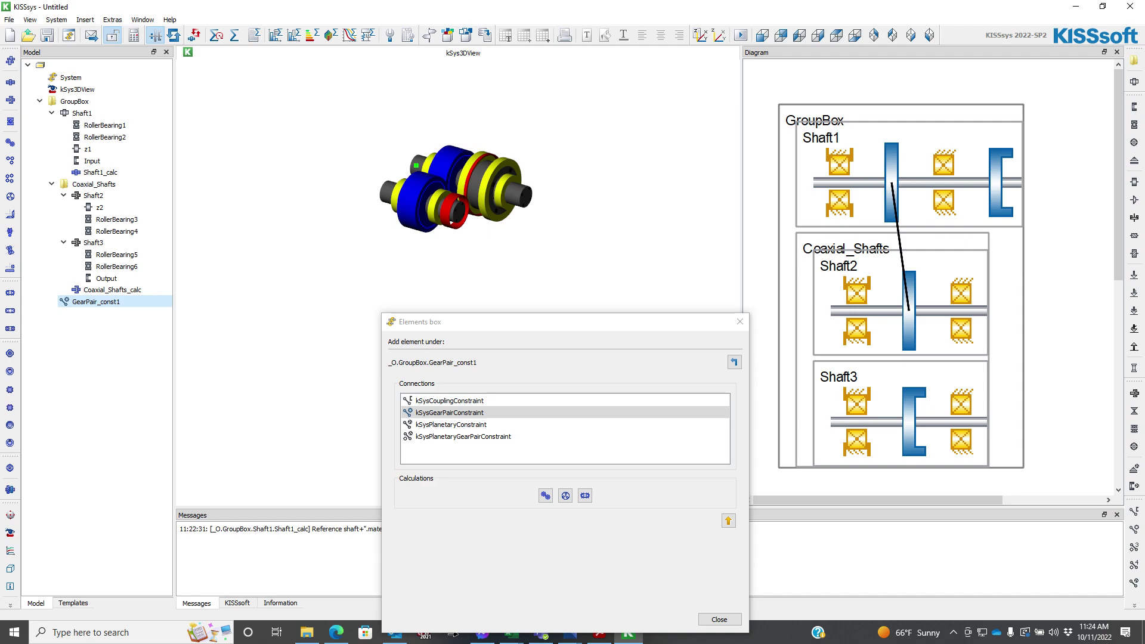
pyautogui.moveTo(456, 189); pyautogui.dragTo(322, 288)
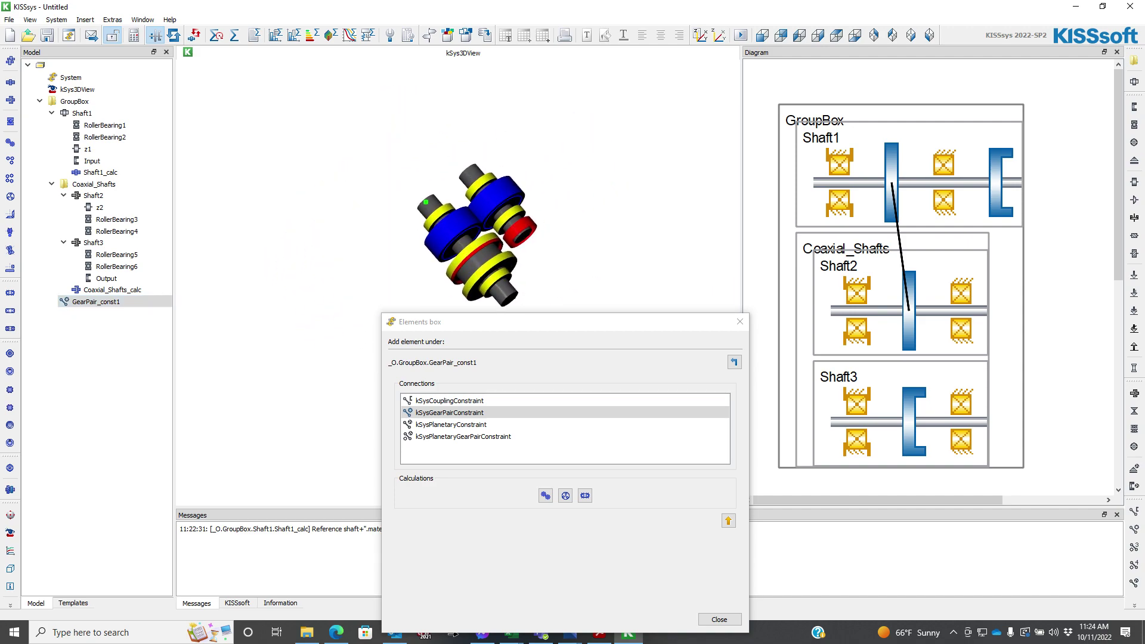
pyautogui.moveTo(477, 241); pyautogui.dragTo(476, 231)
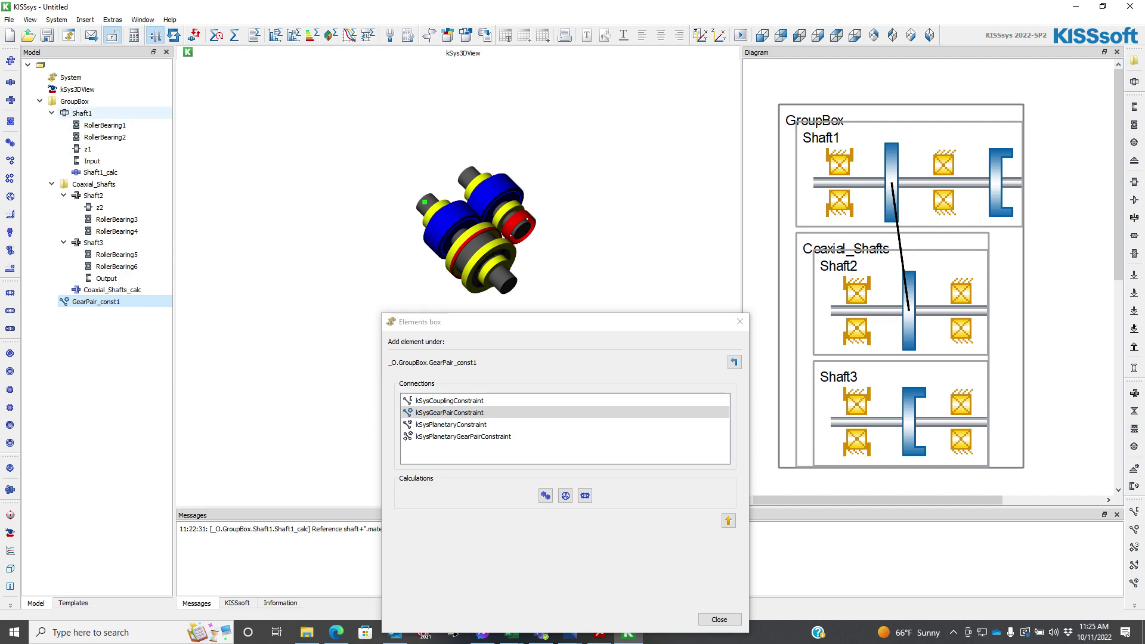
# Step: Add a speed or force boundary condition named Input at the top level of the model
pyautogui.click(41, 65)
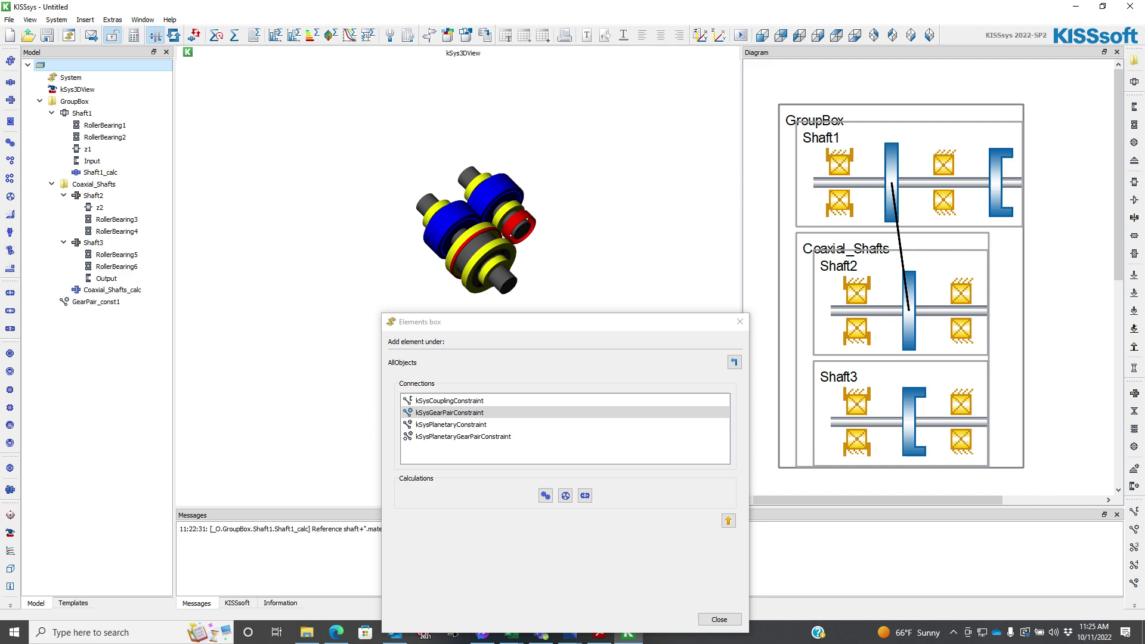
pyautogui.click(739, 322)
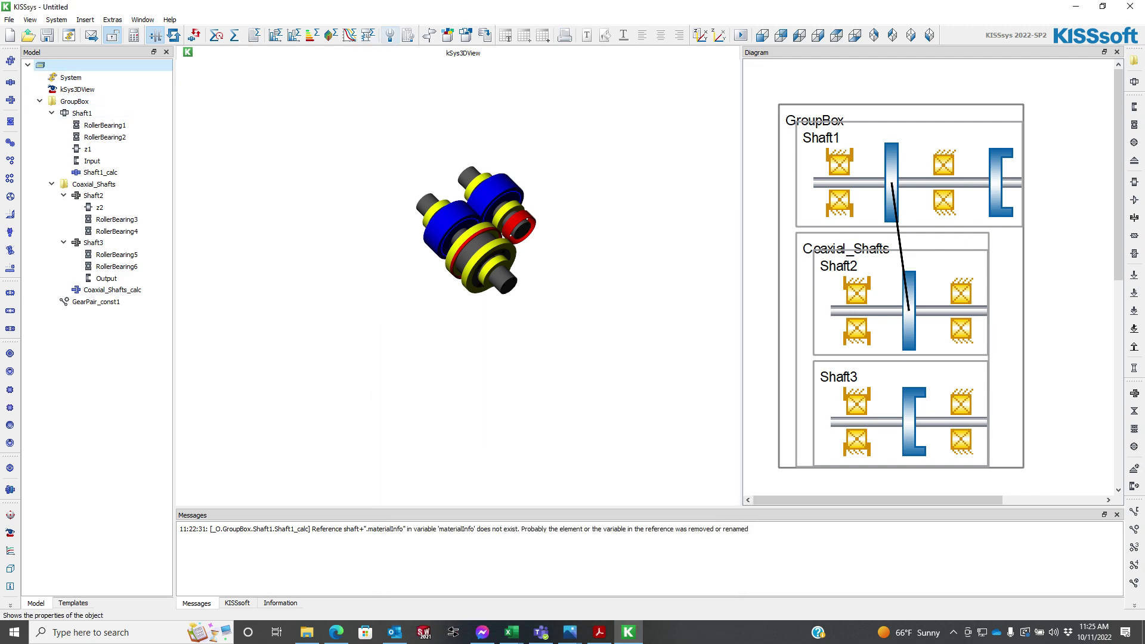
pyautogui.click(448, 35)
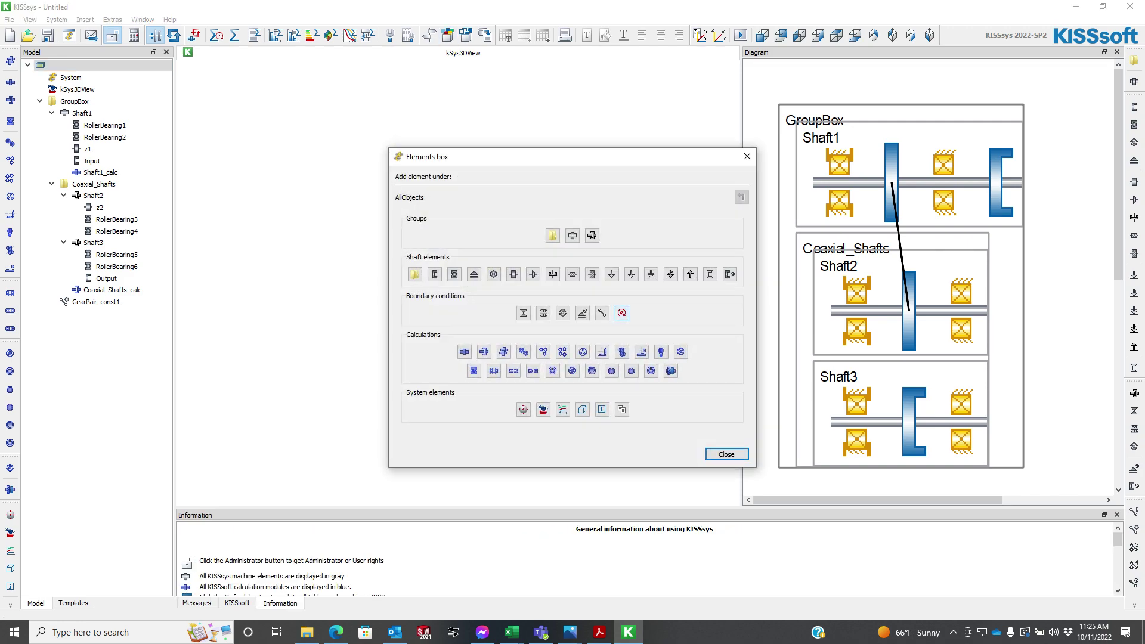
pyautogui.click(621, 313)
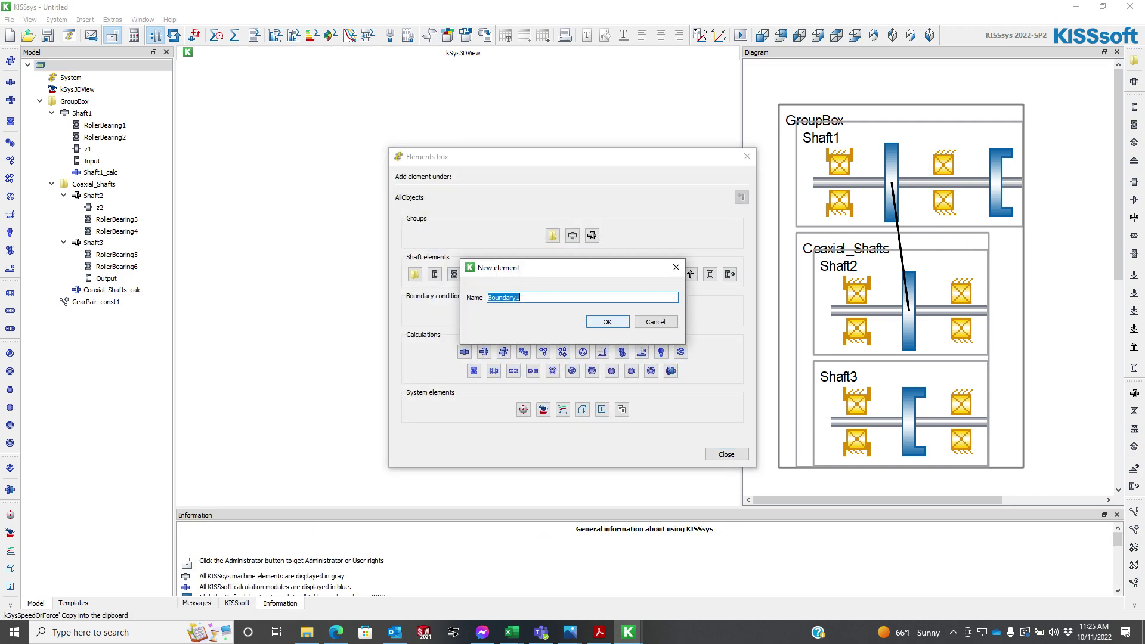
pyautogui.write('Input')
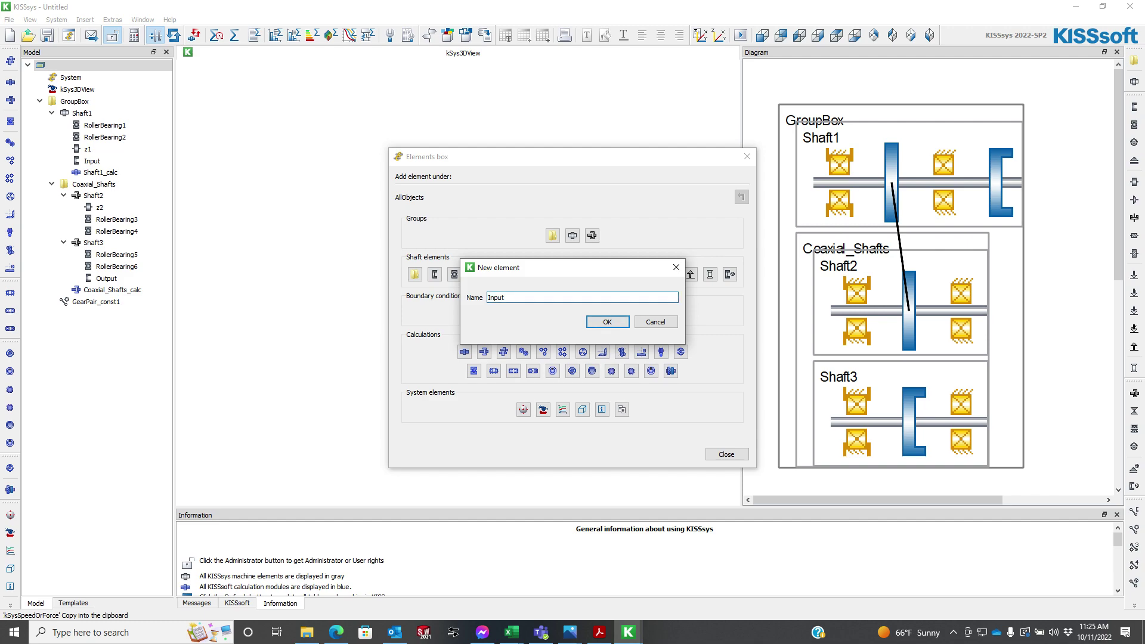
pyautogui.press('Return')
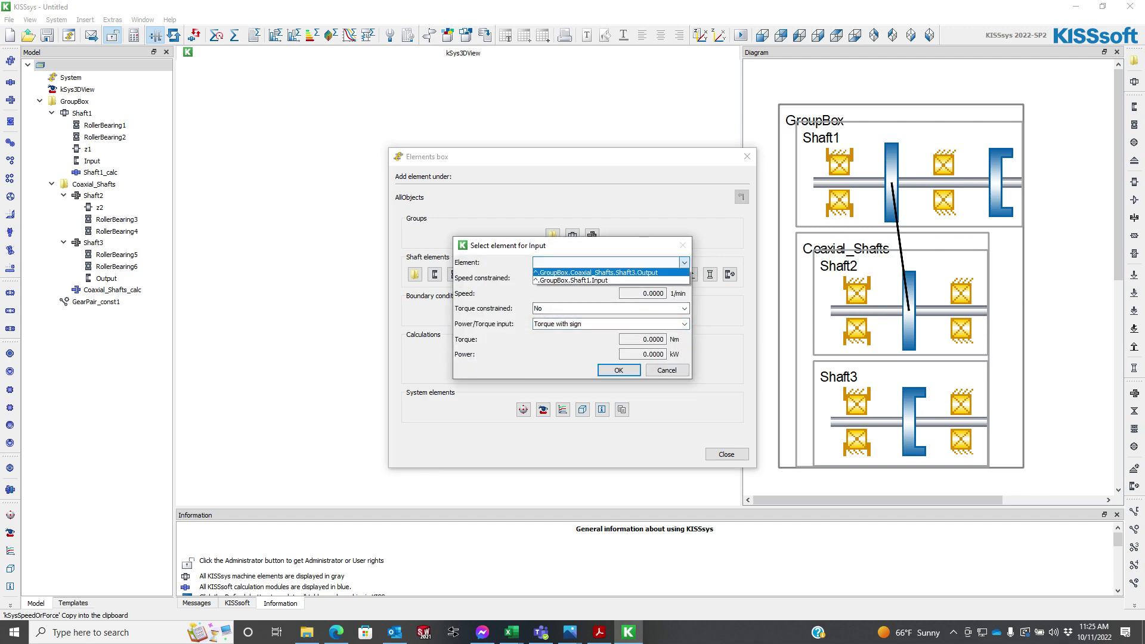
# Step: Assign the Input boundary to the Input coupling on Shaft1 and constrain both its speed and torque
pyautogui.press('Down')
pyautogui.press('Return')
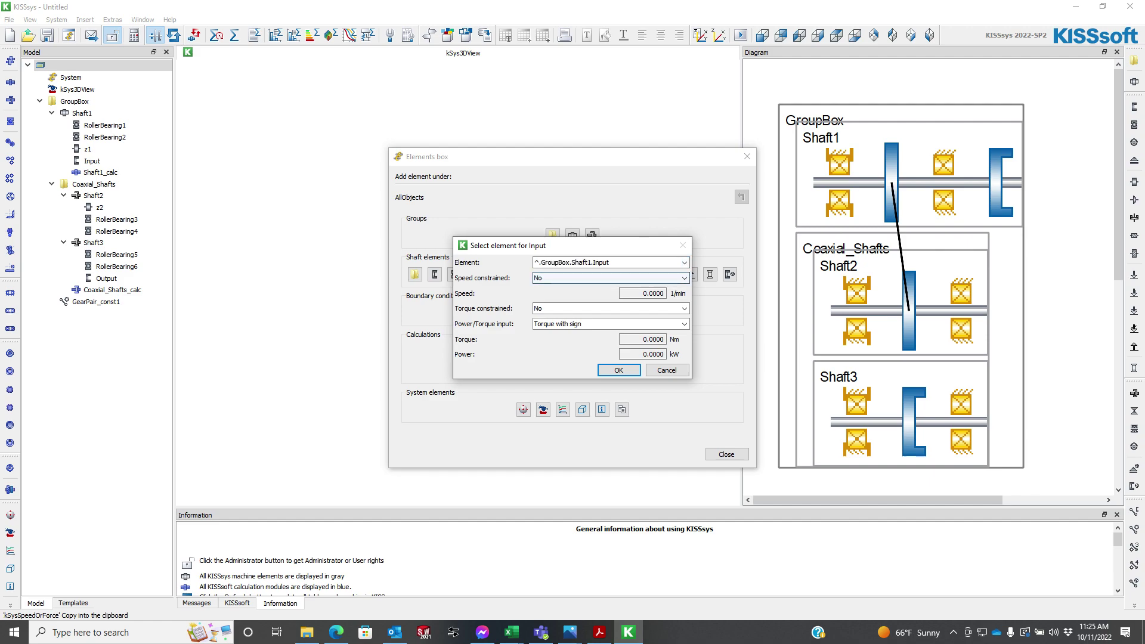
pyautogui.click(684, 278)
pyautogui.click(656, 296)
pyautogui.click(684, 309)
pyautogui.press('Down')
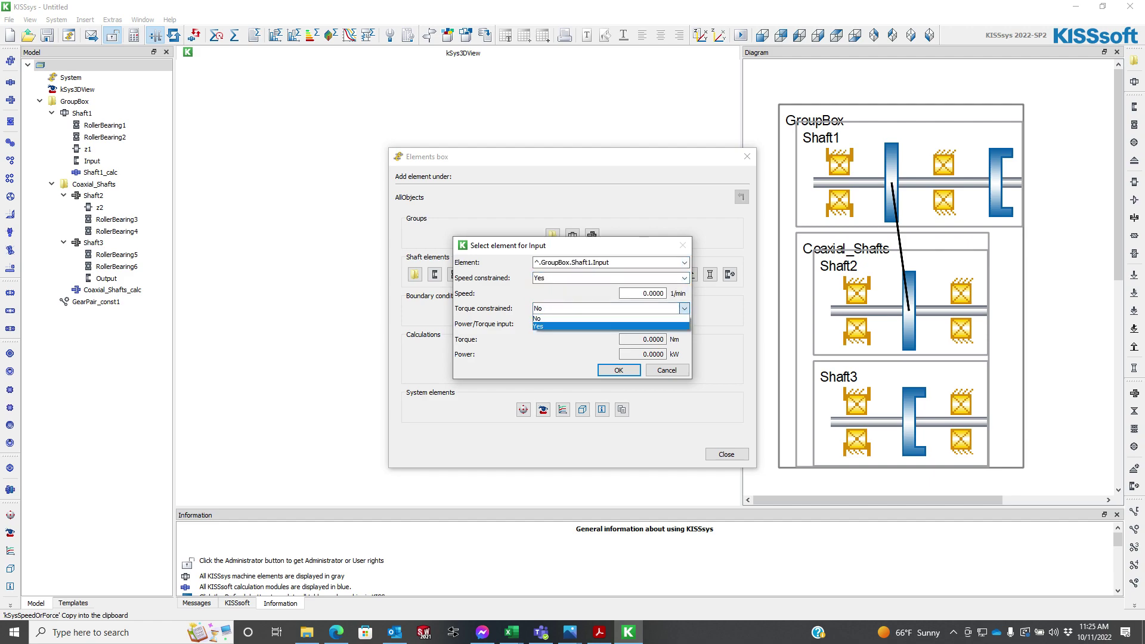
pyautogui.press('Return')
# Step: Set the Input boundary's speed to 250 1/min and torque to 0.7 Nm, and place its diagram symbol beside Shaft1's coupling, outside GroupBox
pyautogui.hotkey('shift', 'Tab')
pyautogui.write('2')
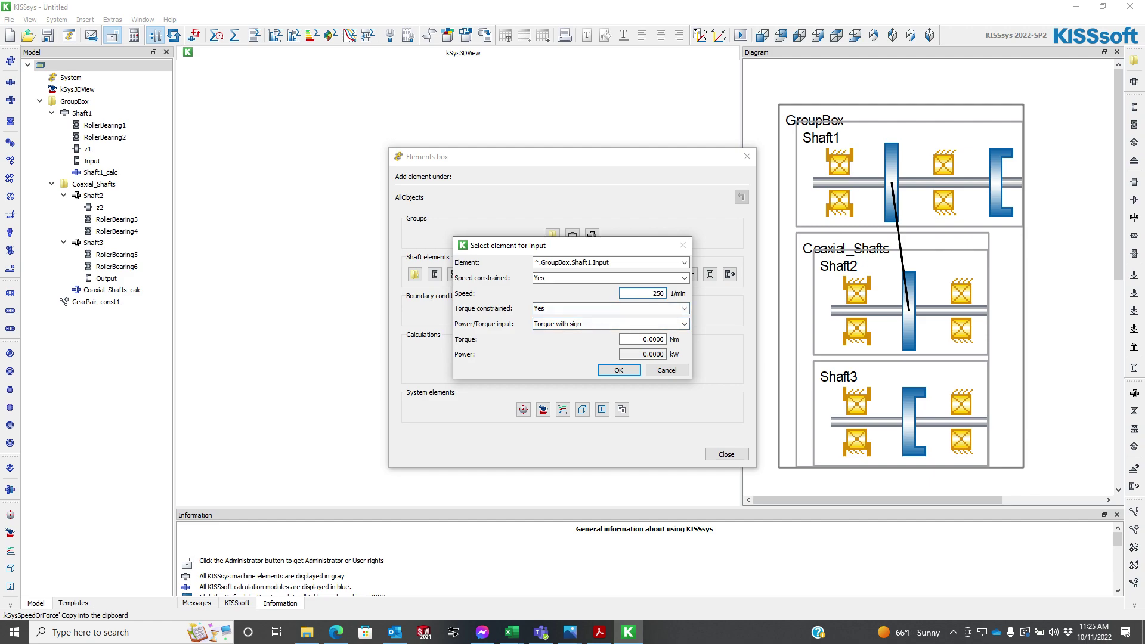
pyautogui.press('Tab')
pyautogui.press('Tab')
pyautogui.press('Tab')
pyautogui.write('0.7')
pyautogui.press('Return')
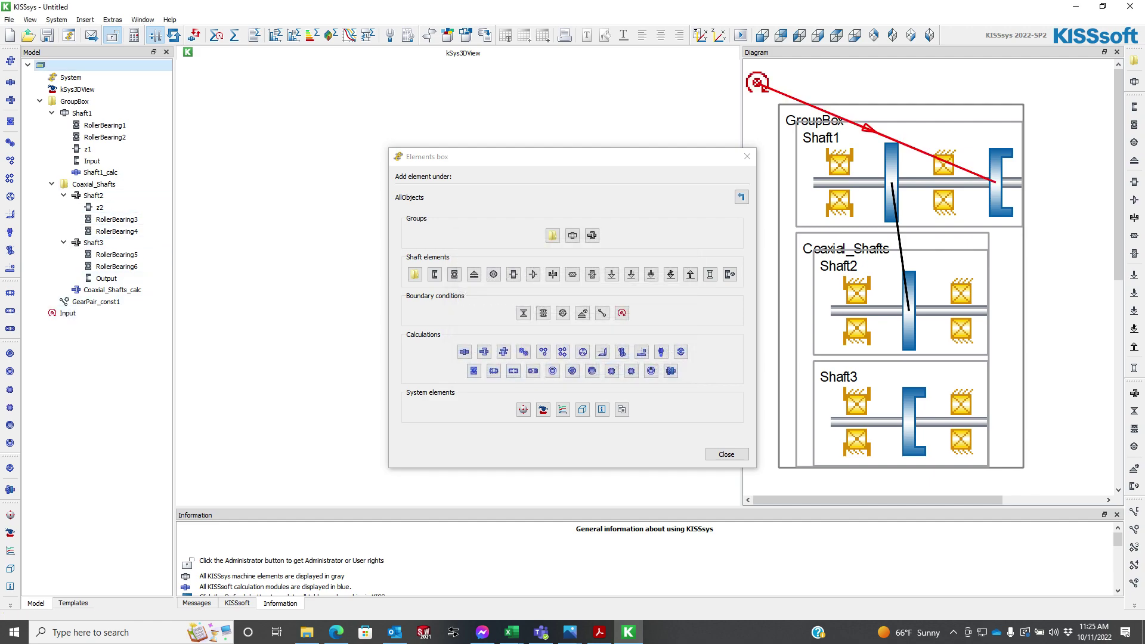
pyautogui.moveTo(757, 81); pyautogui.dragTo(1091, 112)
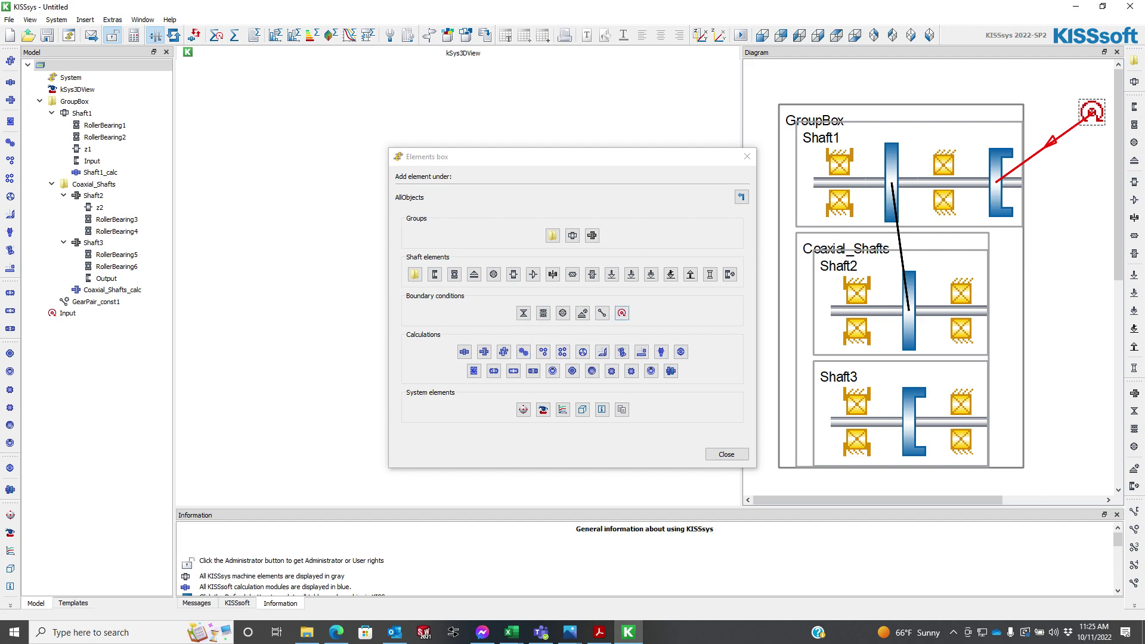
# Step: Add an unconstrained speed or force boundary named Output on Shaft3's Output coupling, and place its diagram symbol beside Shaft3, outside GroupBox
pyautogui.click(622, 313)
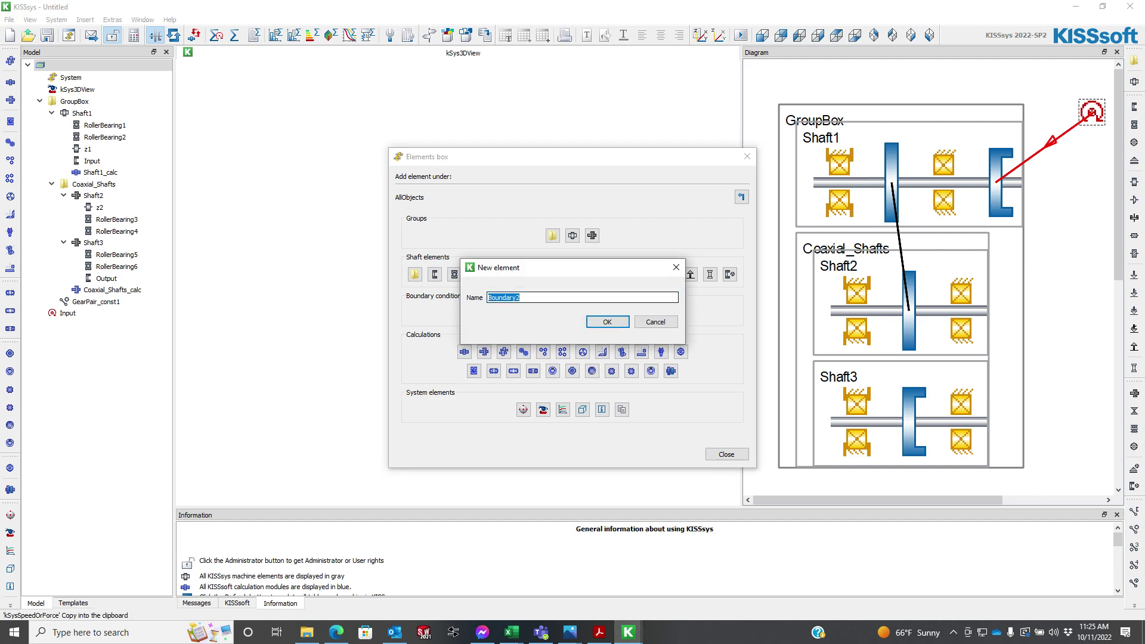
pyautogui.write('Output')
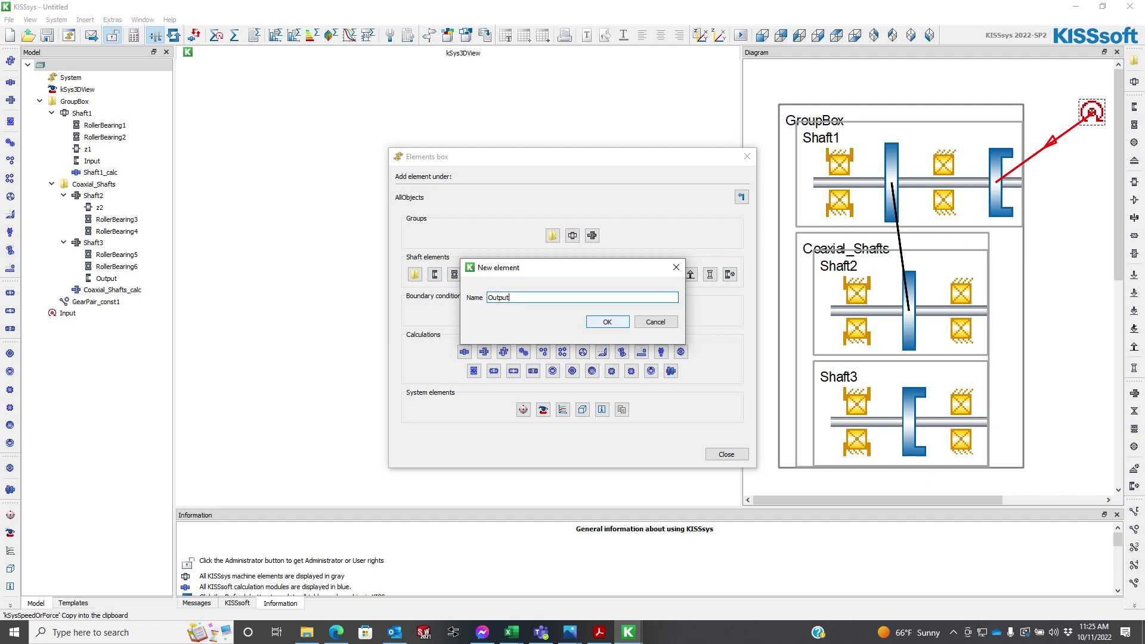
pyautogui.press('Return')
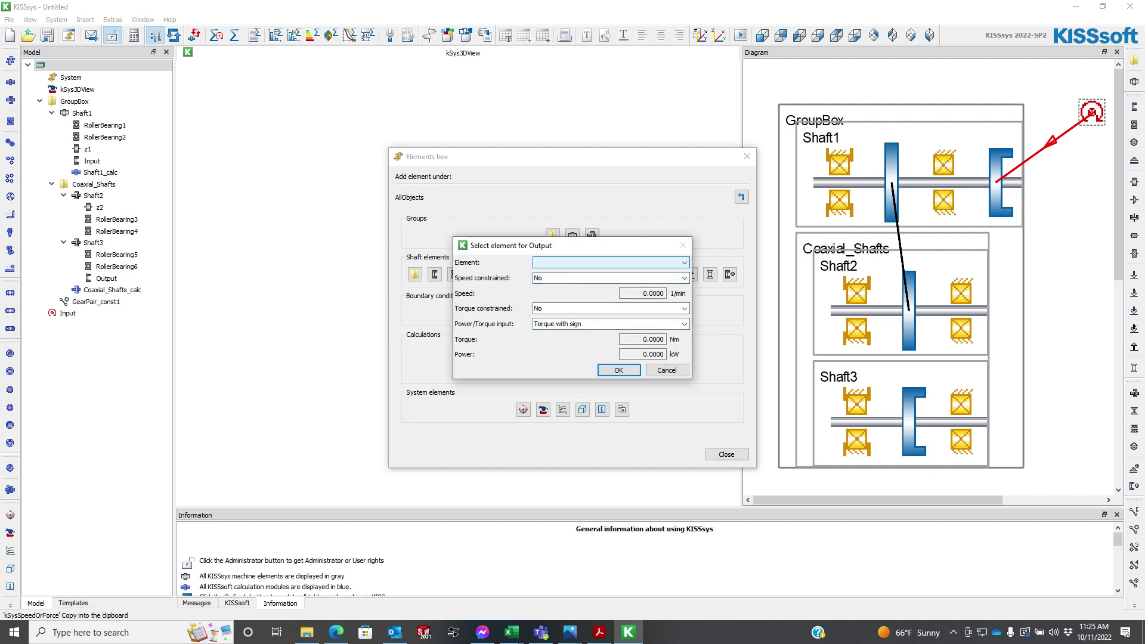
pyautogui.click(599, 272)
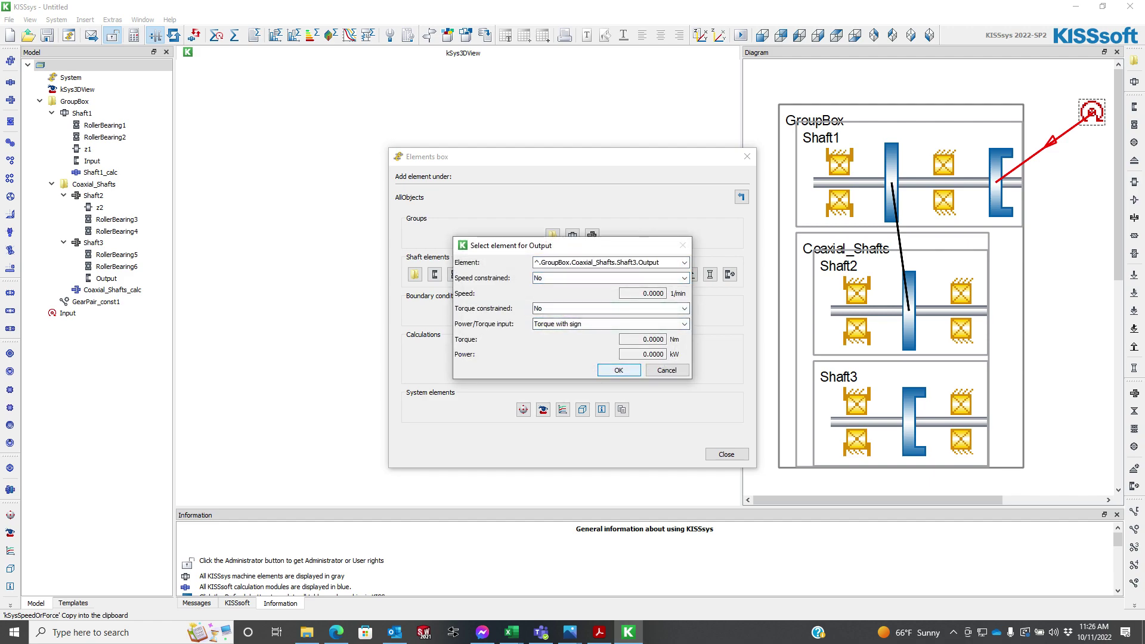
pyautogui.click(619, 370)
pyautogui.moveTo(757, 83); pyautogui.dragTo(1063, 421)
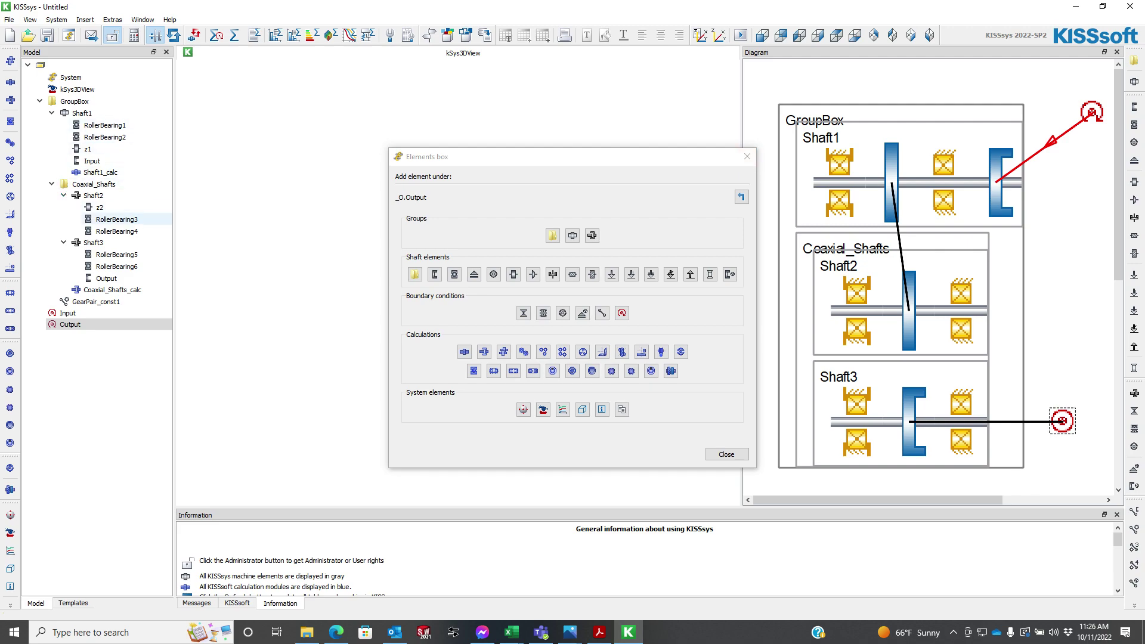
# Step: Add a connection element under Coaxial_Shafts with Shaft2 as inner and Shaft3 as outer shaft, using fixed rotation and a coupling constraint
pyautogui.click(94, 184)
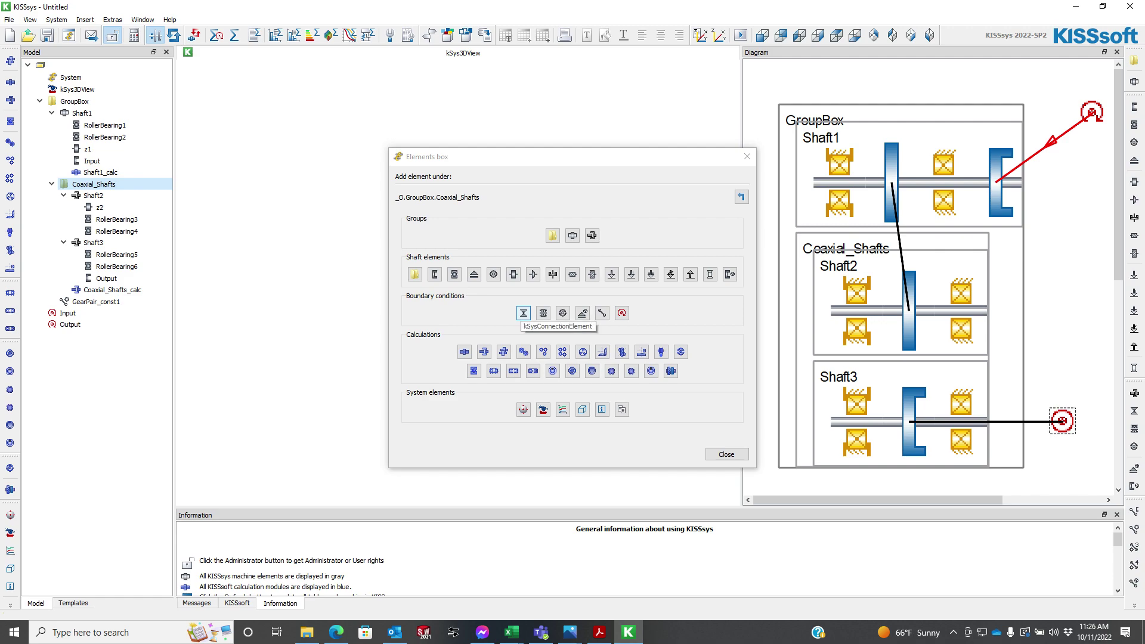
pyautogui.click(523, 312)
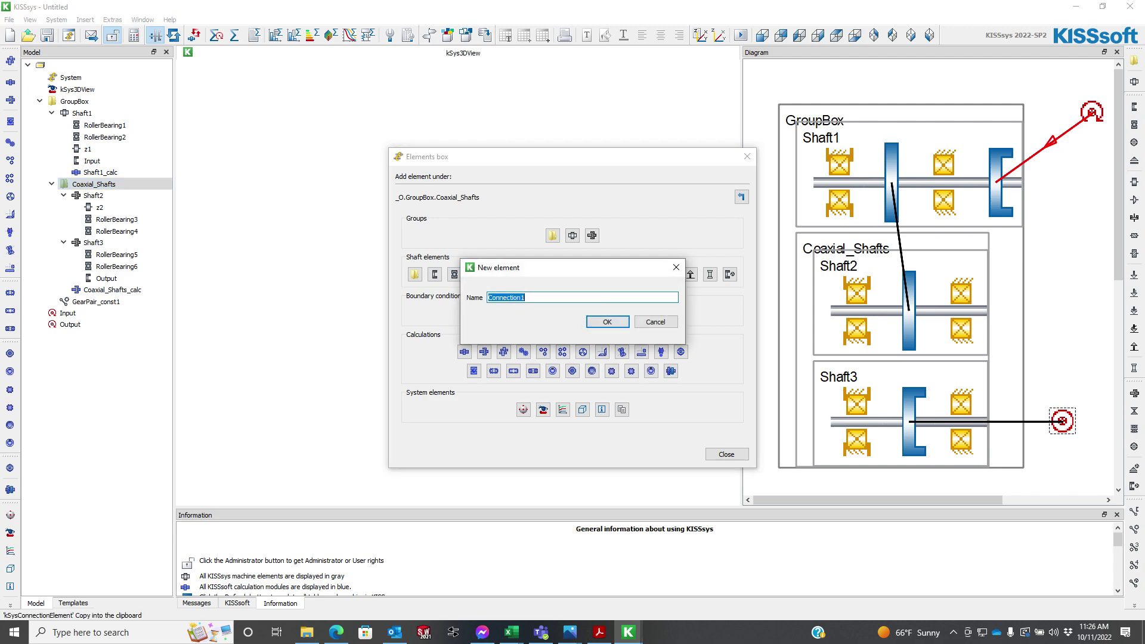
pyautogui.press('Return')
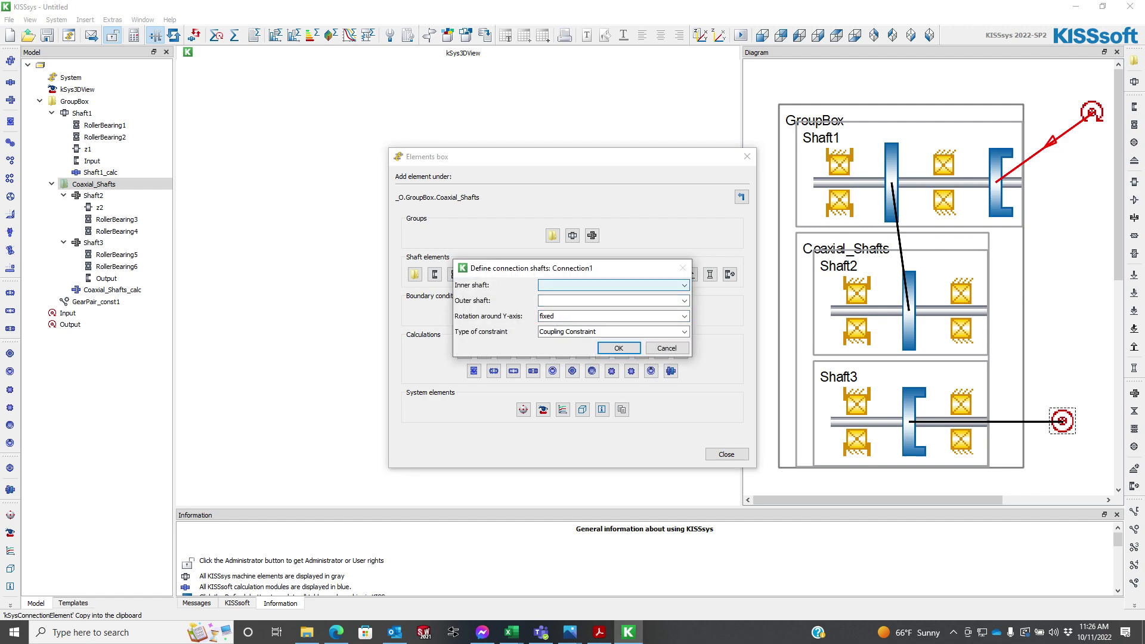
pyautogui.click(684, 285)
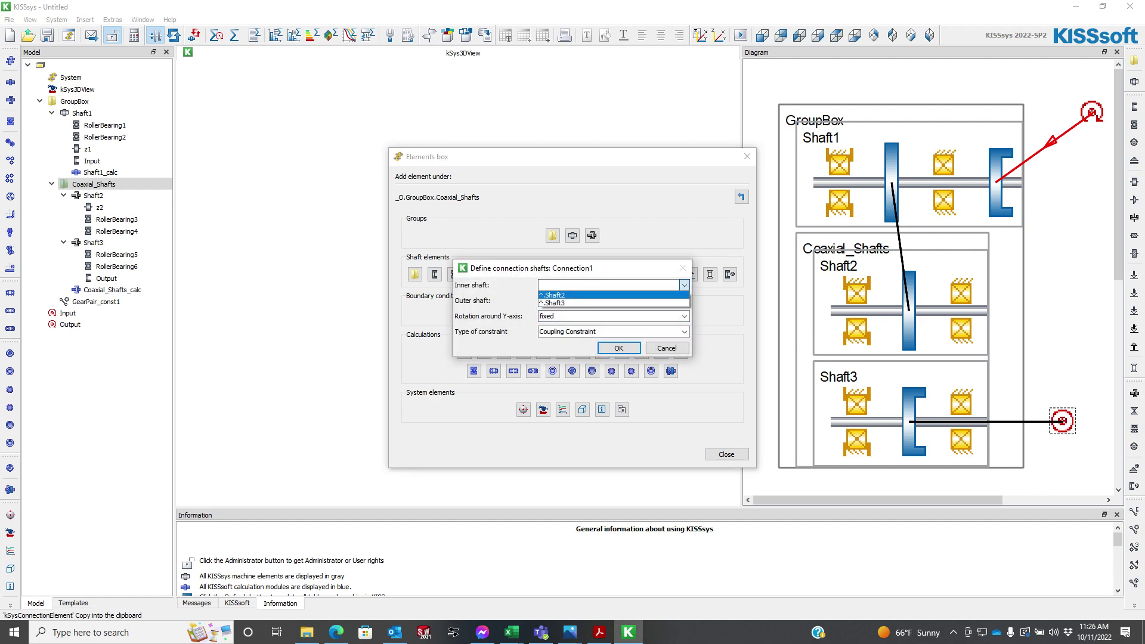
pyautogui.click(554, 294)
pyautogui.click(684, 301)
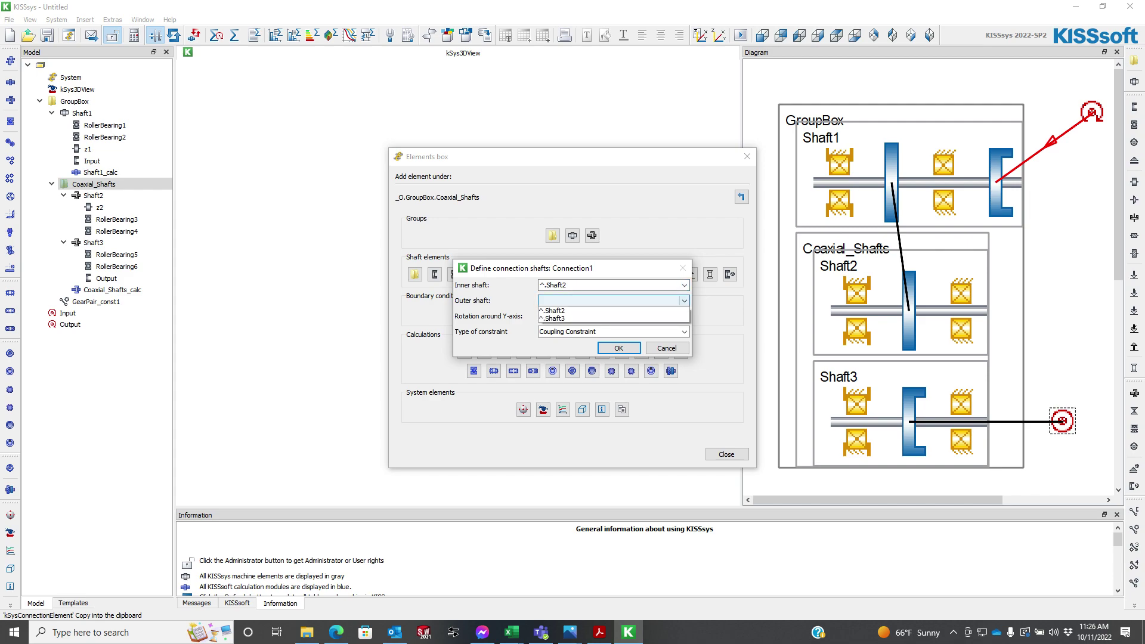
pyautogui.click(555, 319)
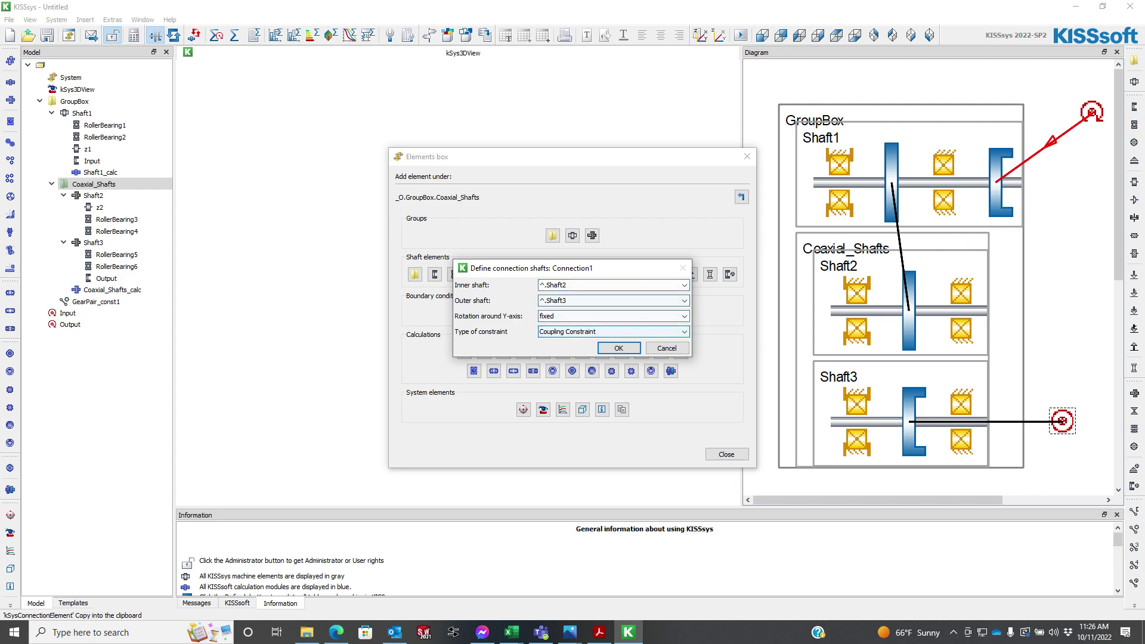
pyautogui.click(619, 348)
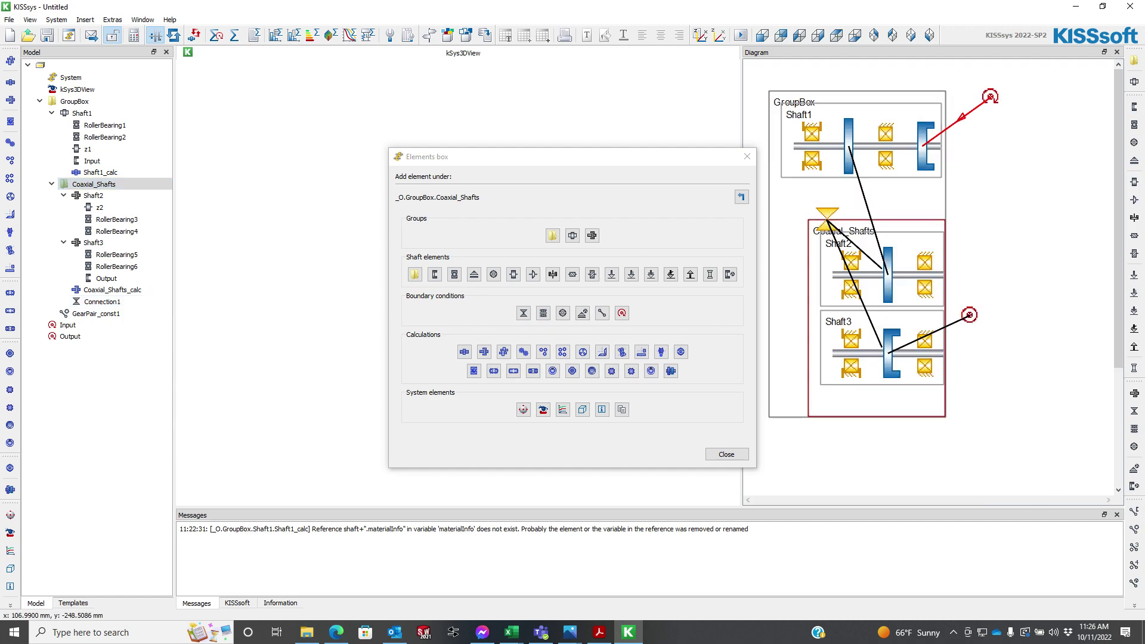
# Step: Rearrange the diagram with Connection1 between Shaft2 and a lowered Shaft3 and Output beside Shaft3, and calculate the kinematics
pyautogui.click(93, 243)
pyautogui.moveTo(899, 364); pyautogui.dragTo(901, 385)
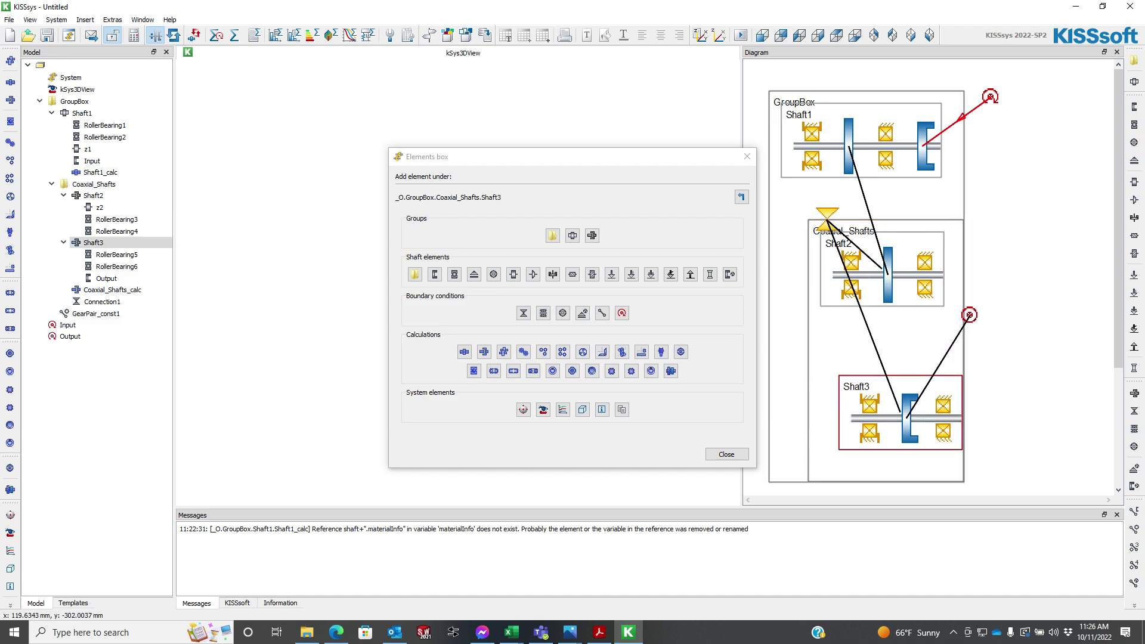
pyautogui.moveTo(828, 218); pyautogui.dragTo(871, 341)
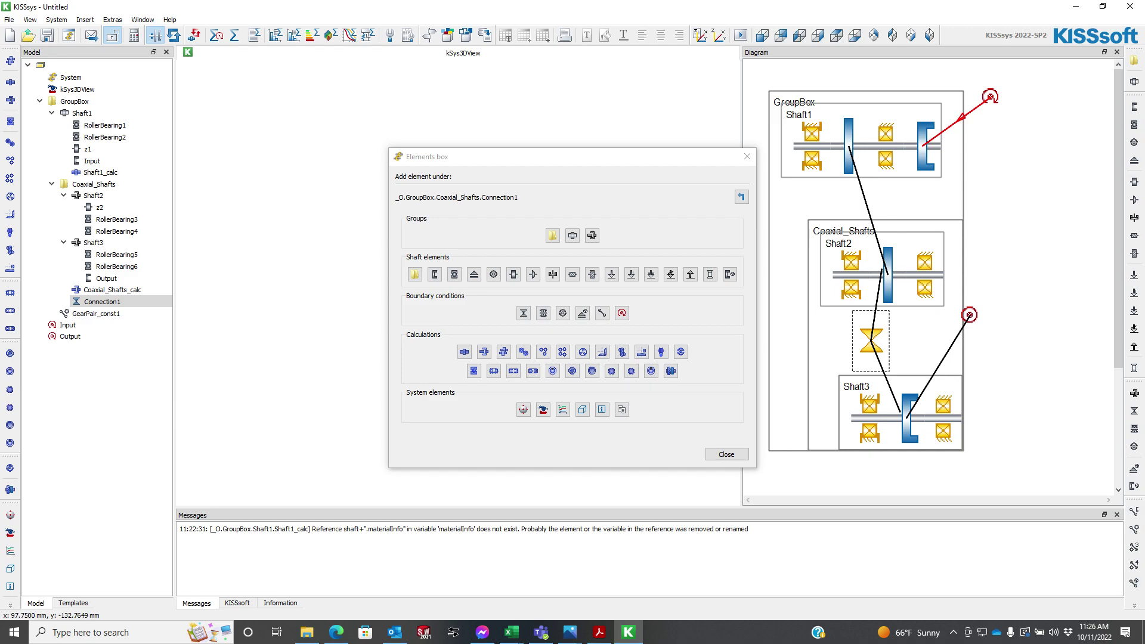
pyautogui.moveTo(969, 315); pyautogui.dragTo(1025, 381)
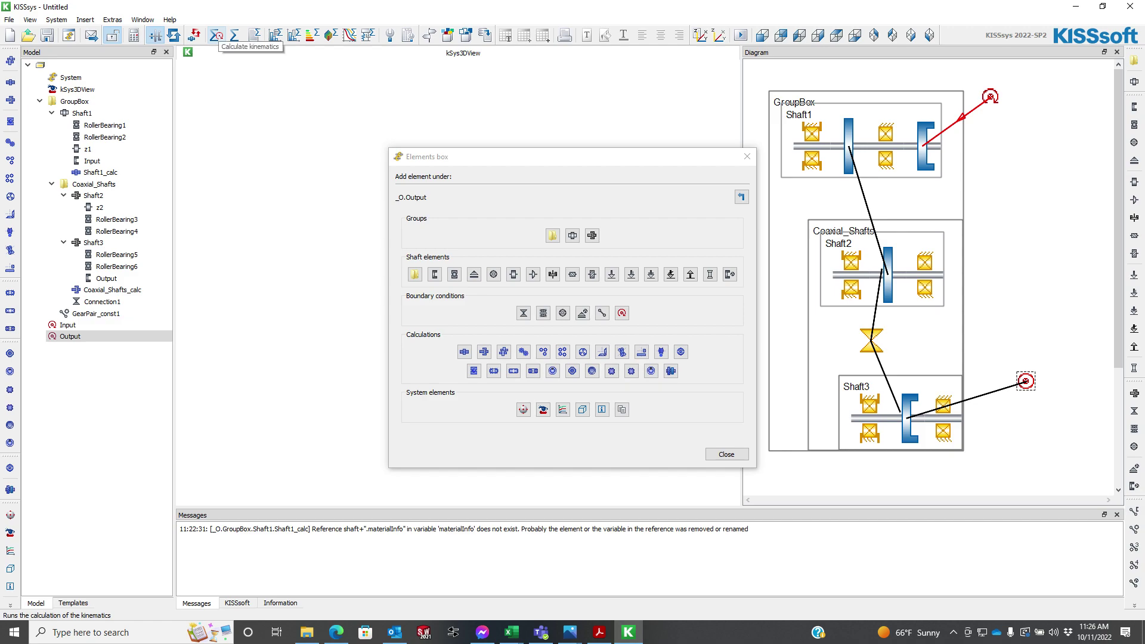
pyautogui.click(217, 35)
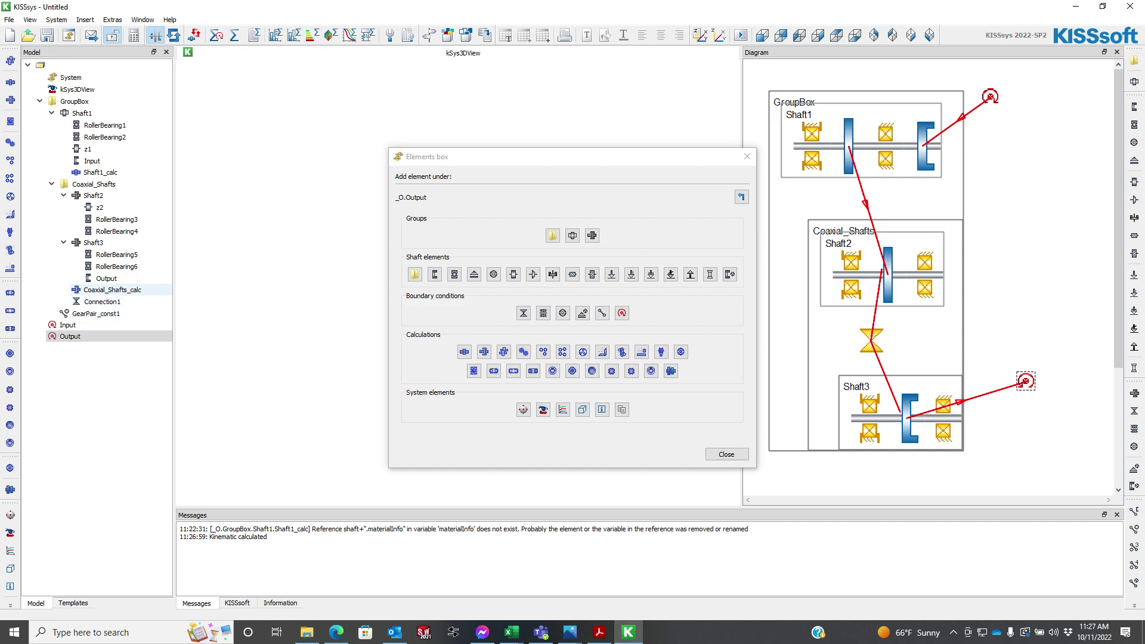
# Step: Open the Coaxial_Shafts_calc shaft calculation and inspect Shaft2, Shaft3 and Shaft3's cylindrical bore
pyautogui.click(112, 290)
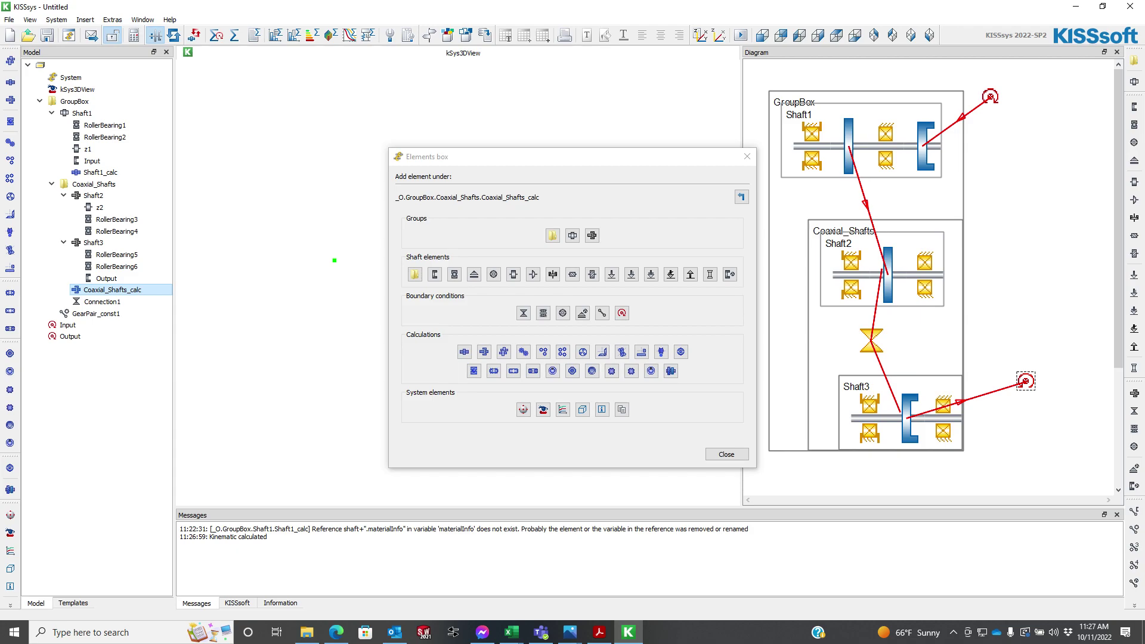
pyautogui.scroll(3, 621, 191)
pyautogui.scroll(-1, 589, 208)
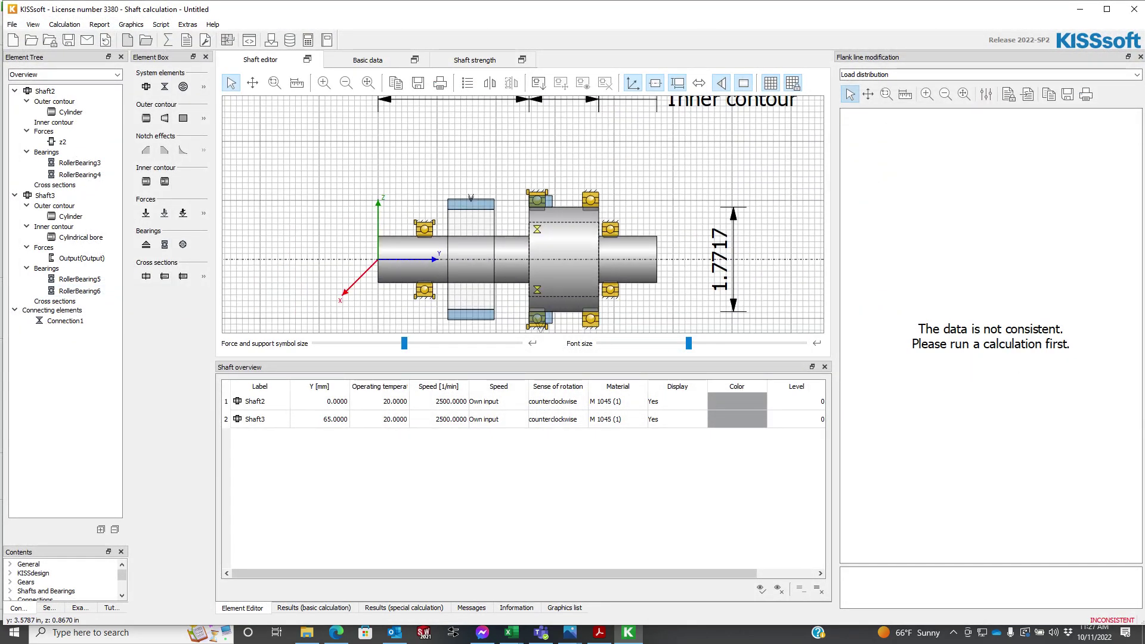
pyautogui.click(45, 91)
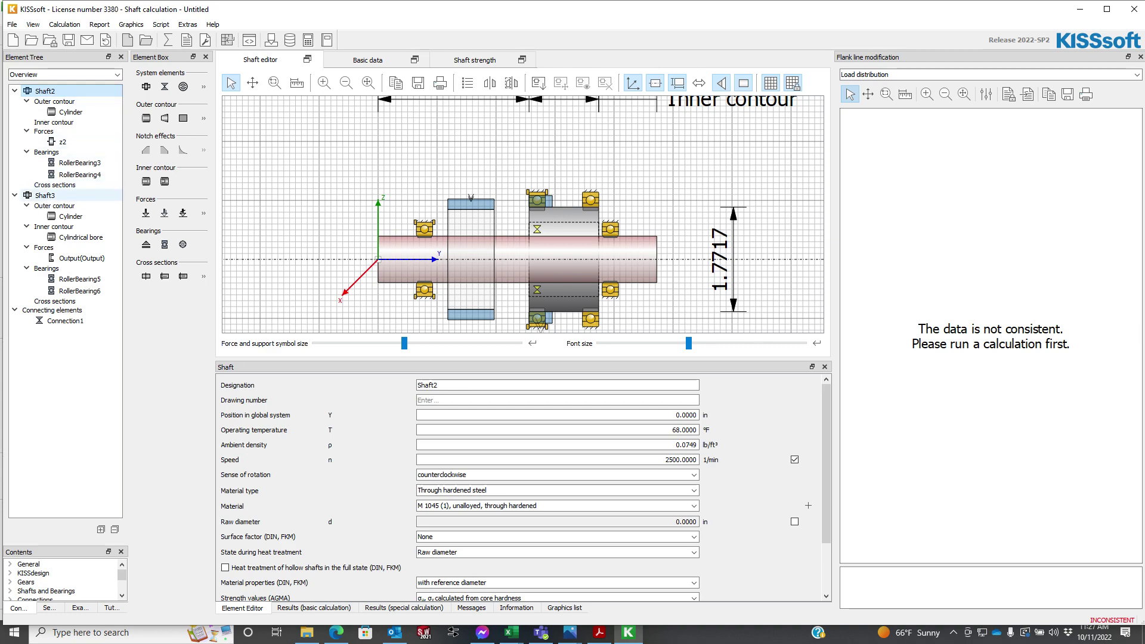
pyautogui.click(45, 196)
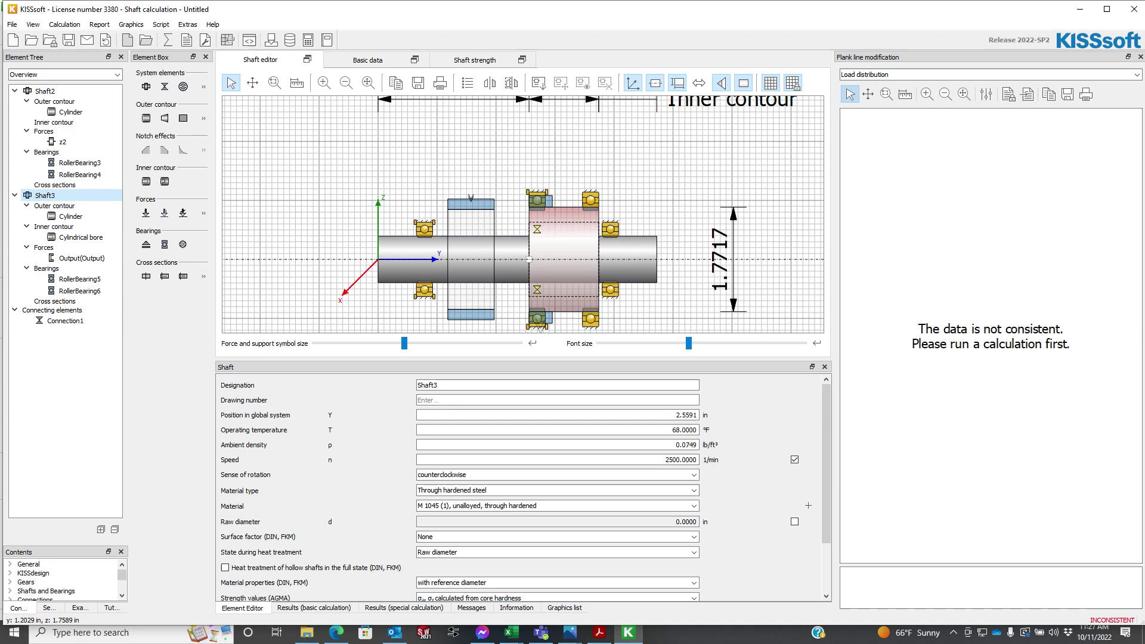
pyautogui.click(563, 226)
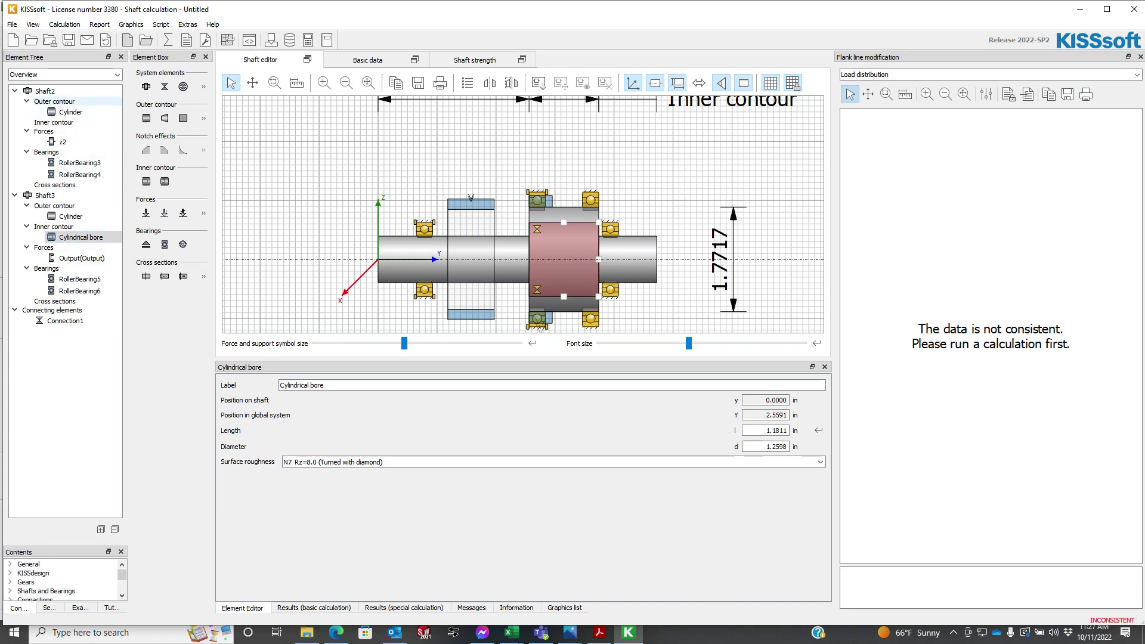
# Step: Switch the system of units to metric and set the diameter of Shaft2's outer cylinder to 35 mm
pyautogui.click(512, 239)
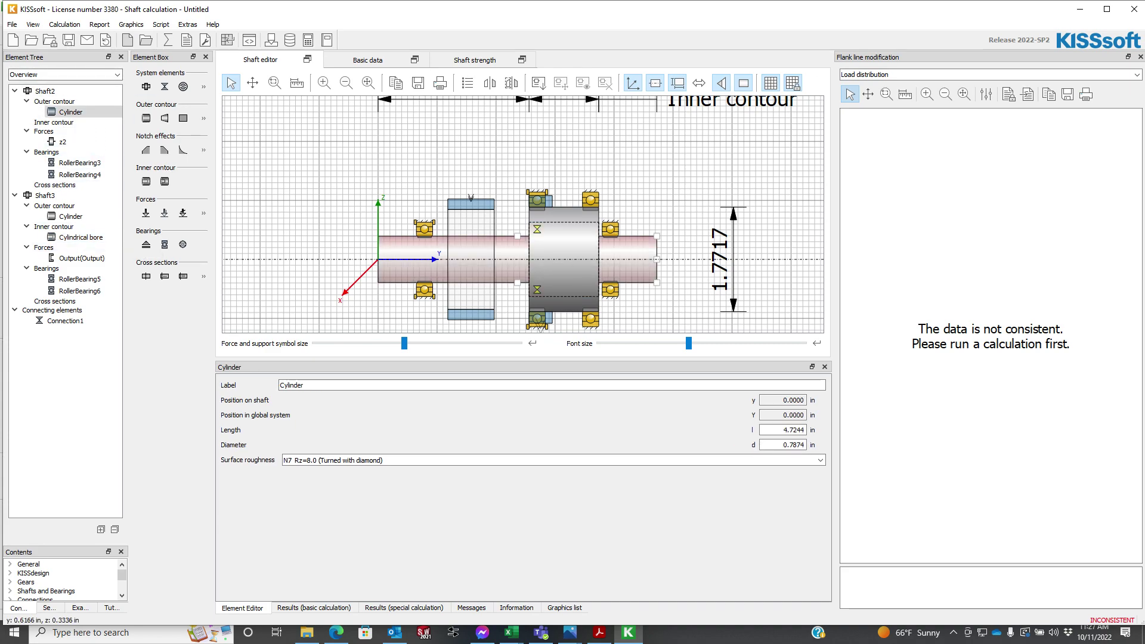
pyautogui.moveTo(514, 238); pyautogui.dragTo(513, 219)
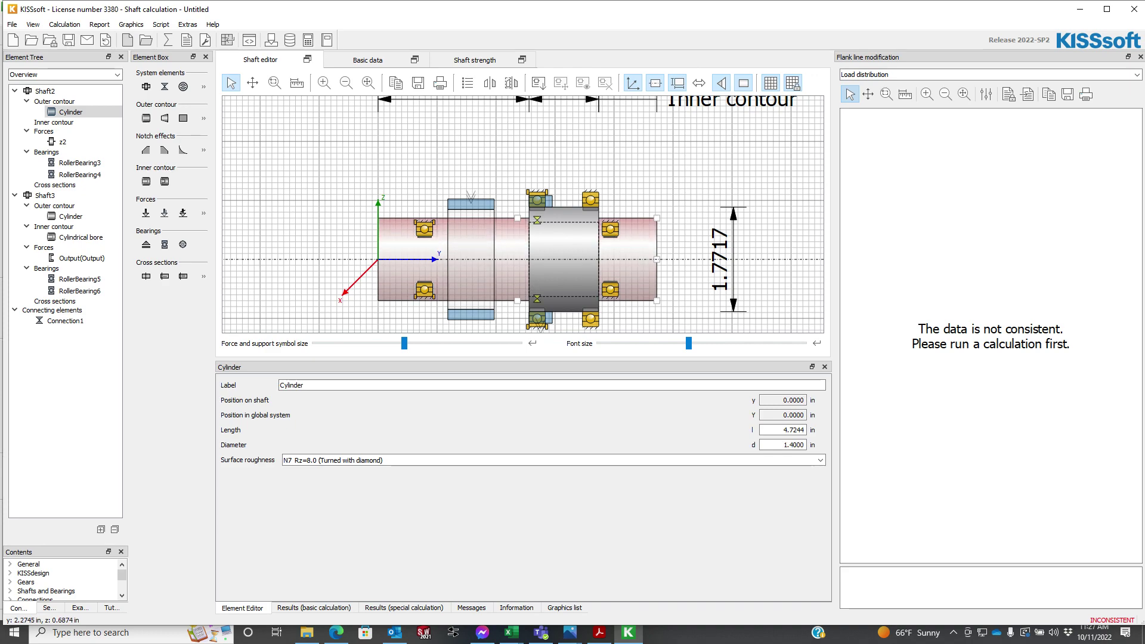
pyautogui.click(187, 25)
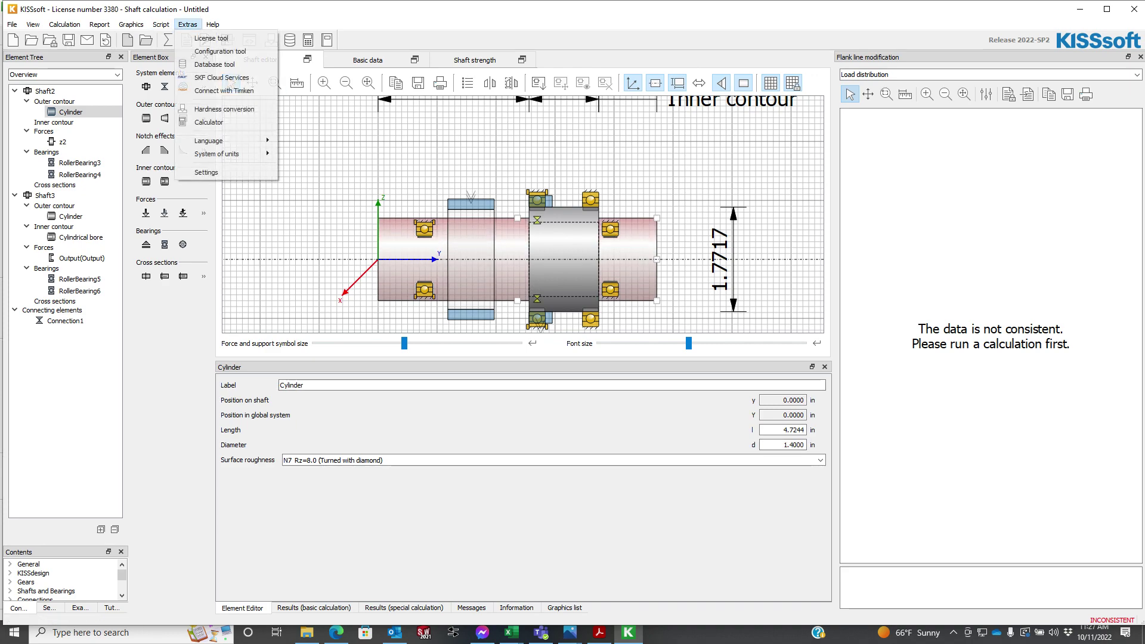
pyautogui.moveTo(227, 154)
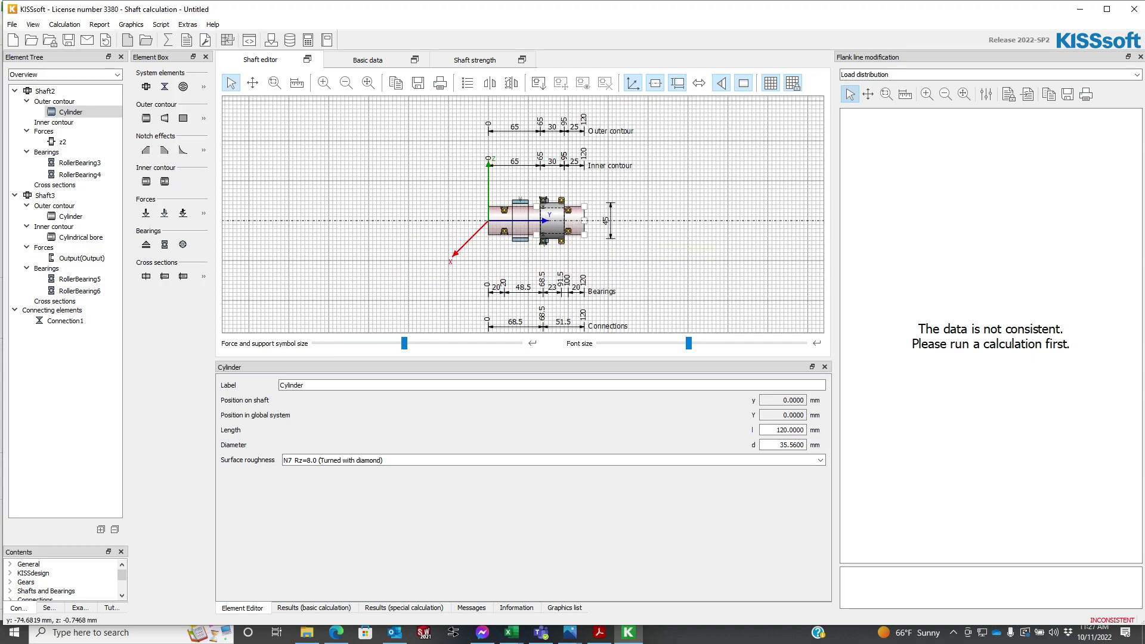
pyautogui.doubleClick(792, 445)
pyautogui.write('35')
pyautogui.scroll(7, 587, 228)
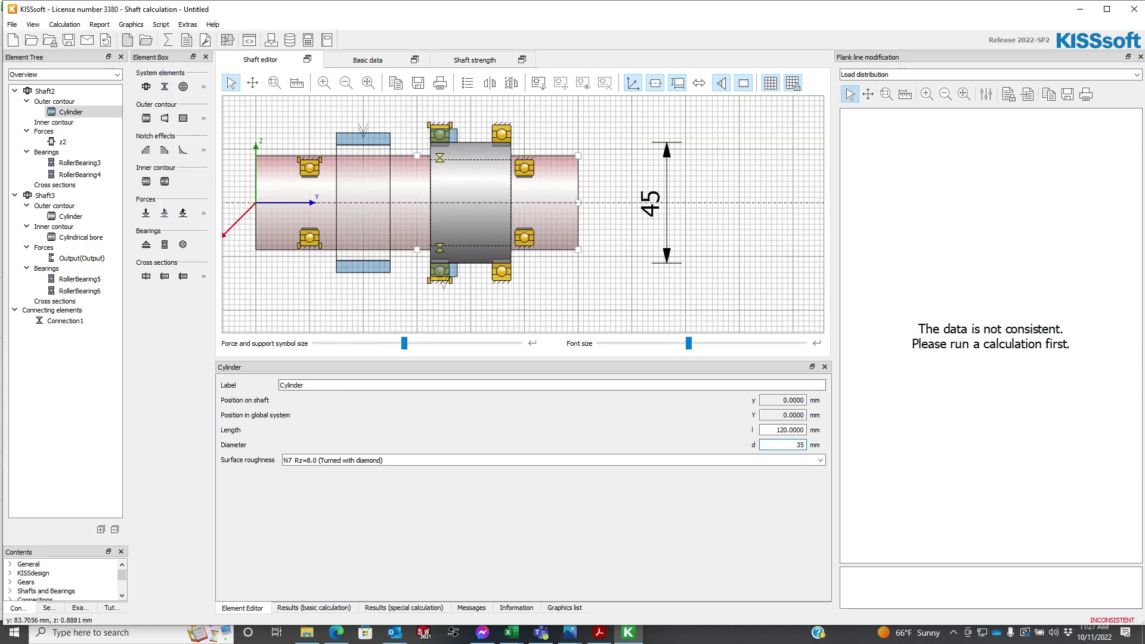
# Step: Match RollerBearing3's inner diameter to the 35 mm shaft and choose bearing SKF 6007 (d=35 mm, D=62 mm, B=14 mm)
pyautogui.click(307, 163)
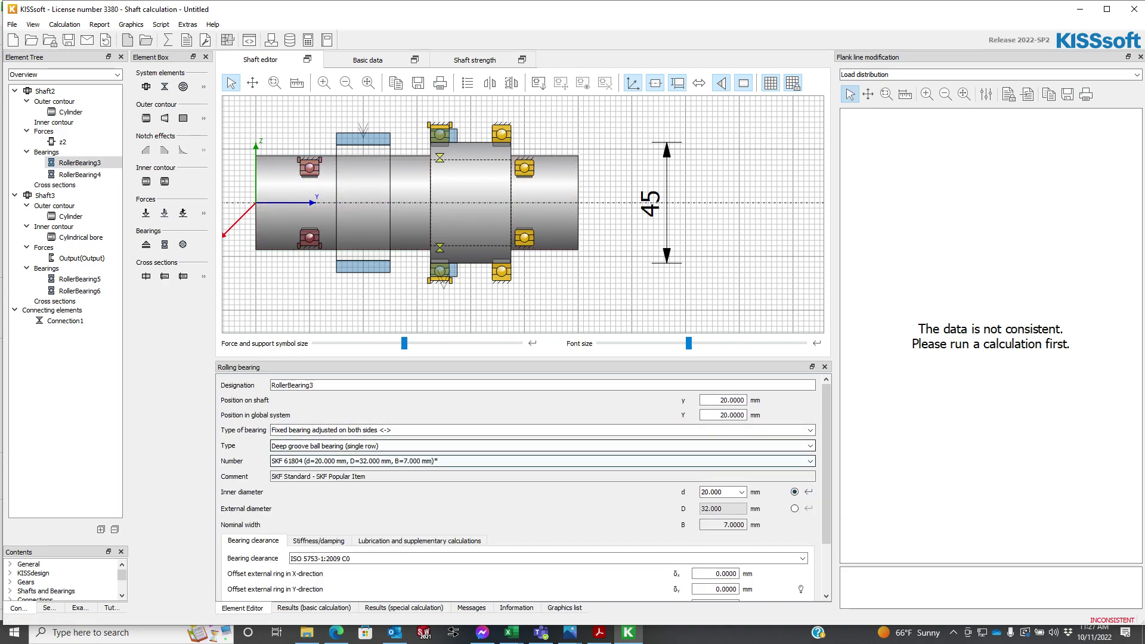
pyautogui.click(808, 491)
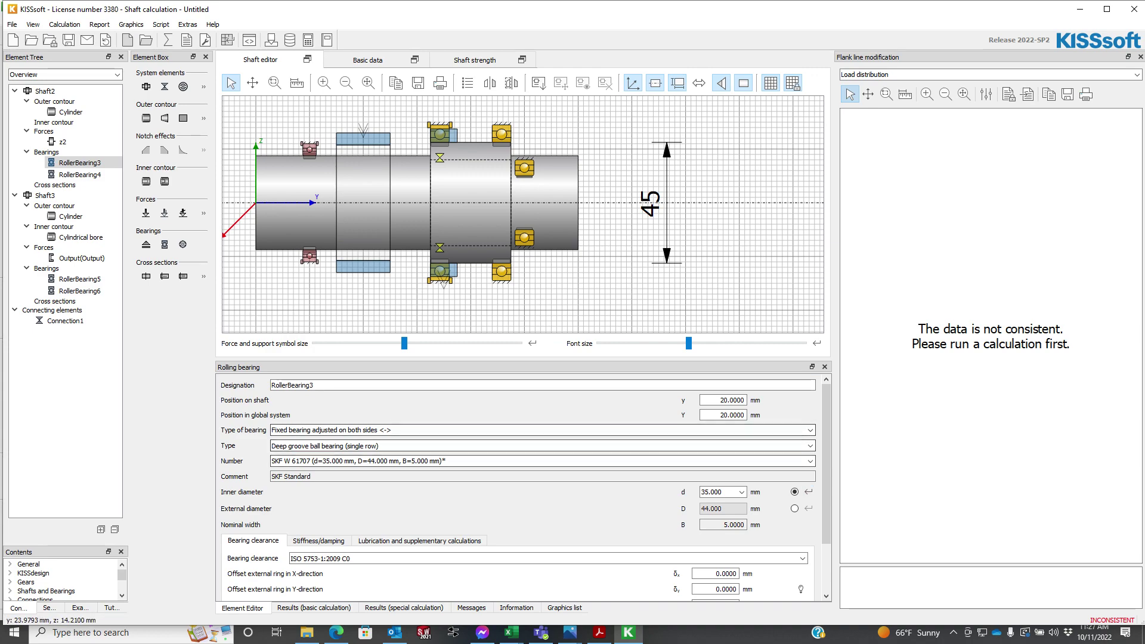
pyautogui.click(542, 461)
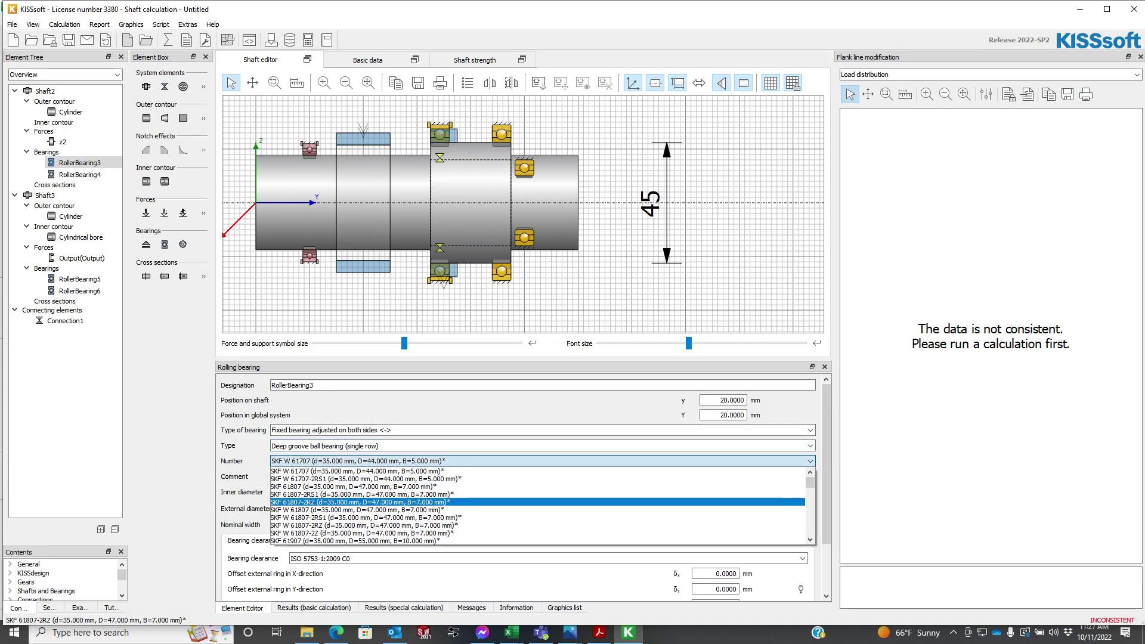
pyautogui.scroll(-2, 543, 502)
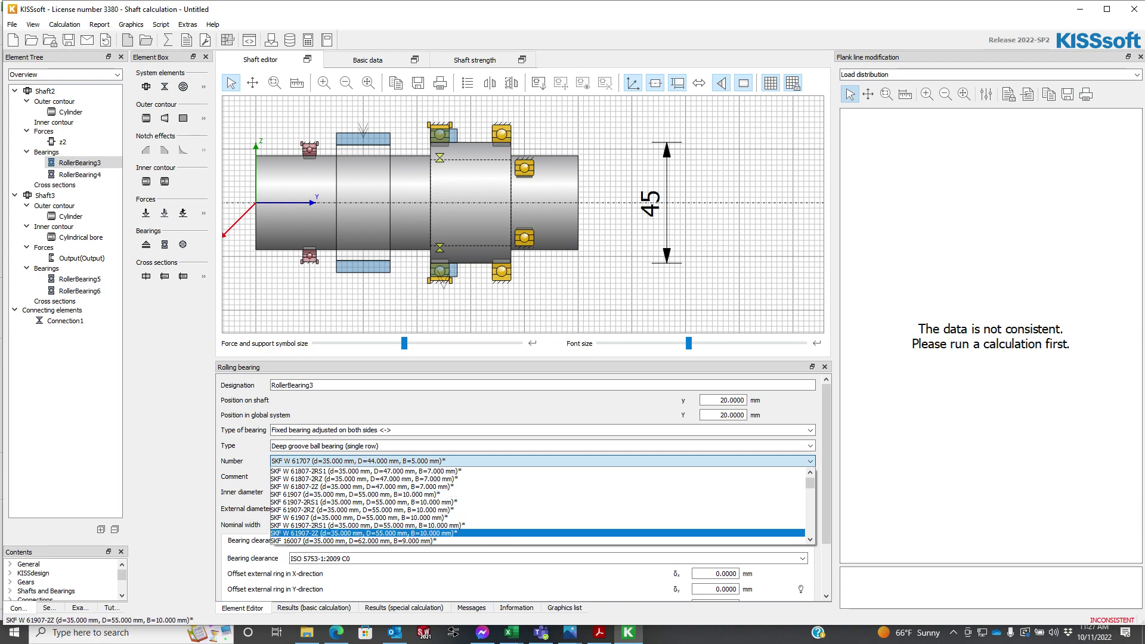
pyautogui.scroll(-3, 536, 504)
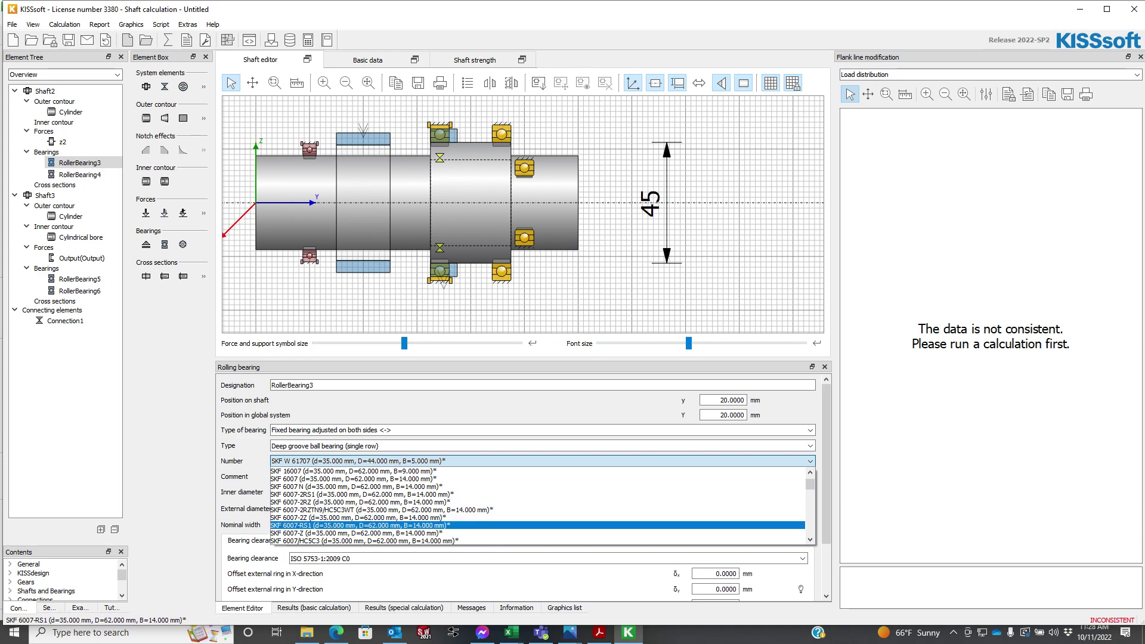
pyautogui.click(358, 479)
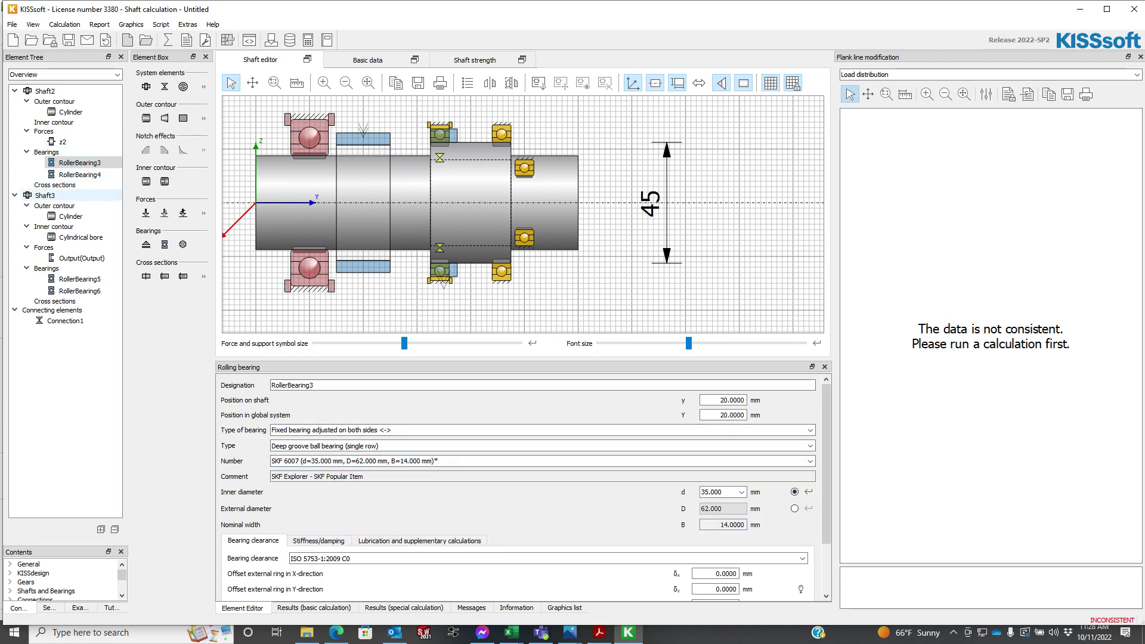
# Step: Move Shaft3 along the axis beyond the end of Shaft2, to a global position of about 141 mm
pyautogui.click(45, 196)
pyautogui.moveTo(424, 205); pyautogui.dragTo(624, 199)
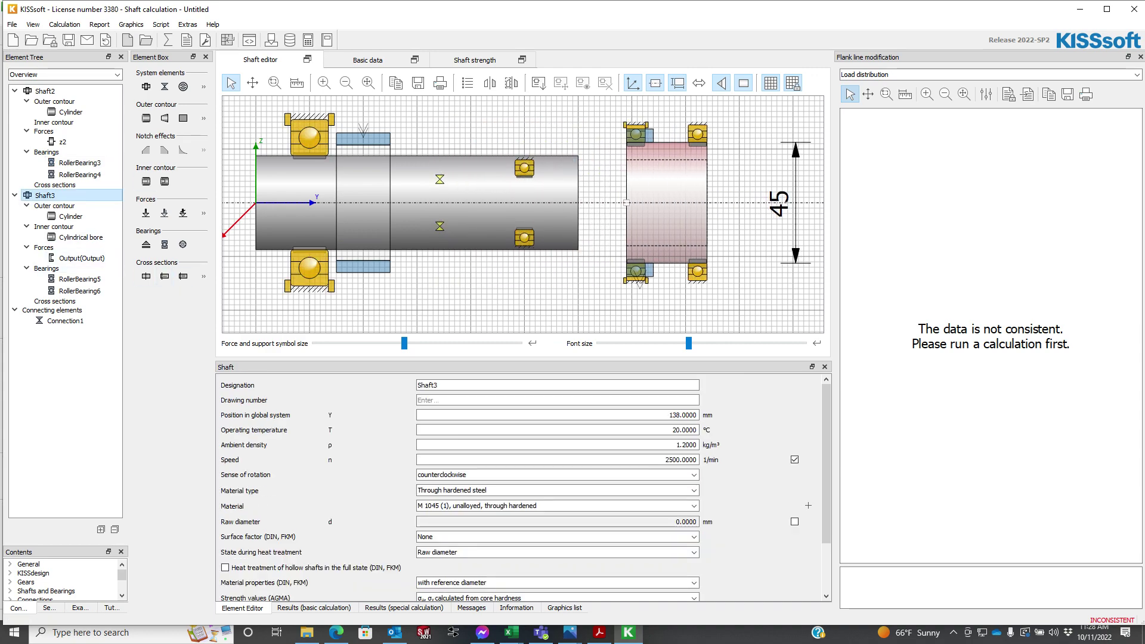
pyautogui.moveTo(626, 202); pyautogui.dragTo(634, 202)
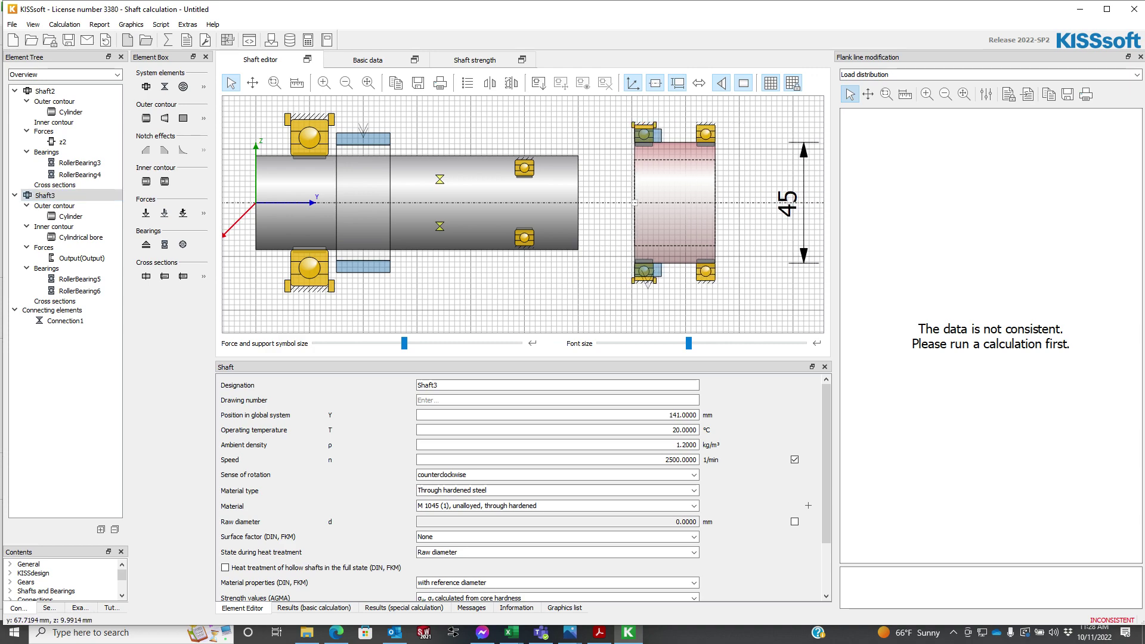
# Step: Enable movable forces and supports, and shift Connection1 toward Shaft2's far end, RollerBearing4 to about 71 mm and gear z2 to about 46 mm
pyautogui.click(439, 179)
pyautogui.rightClick(450, 297)
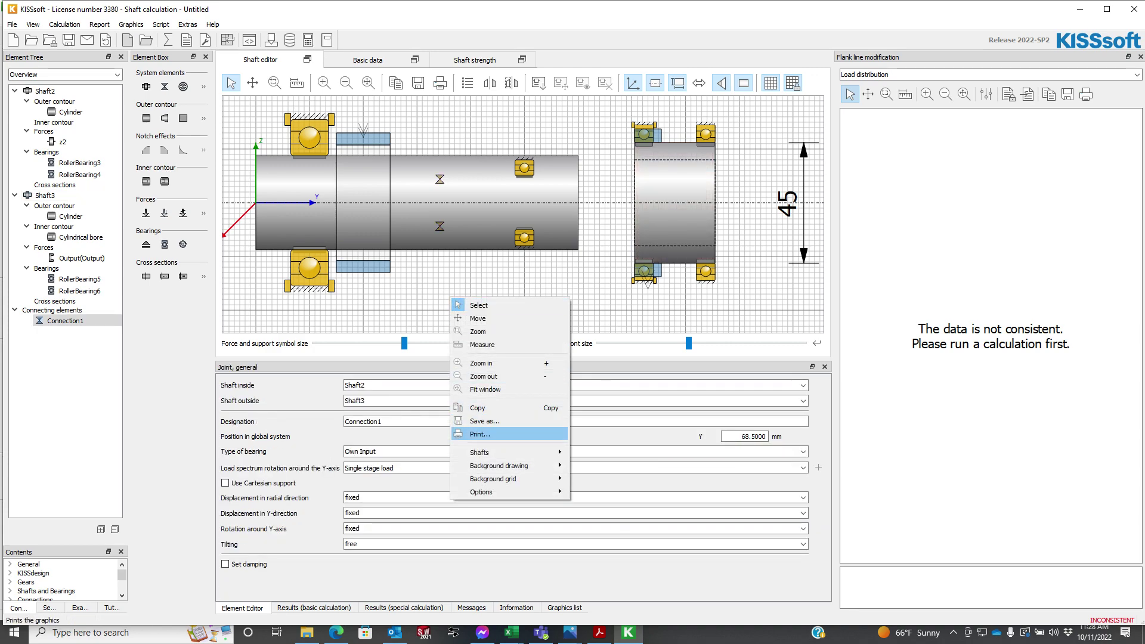
pyautogui.moveTo(480, 492)
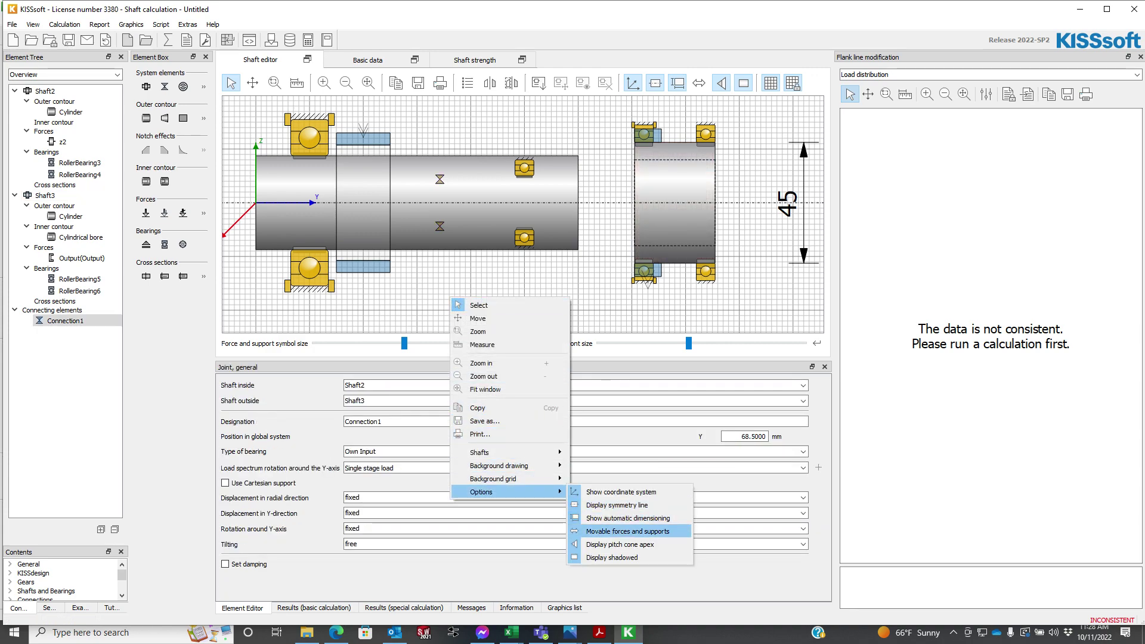
pyautogui.click(627, 532)
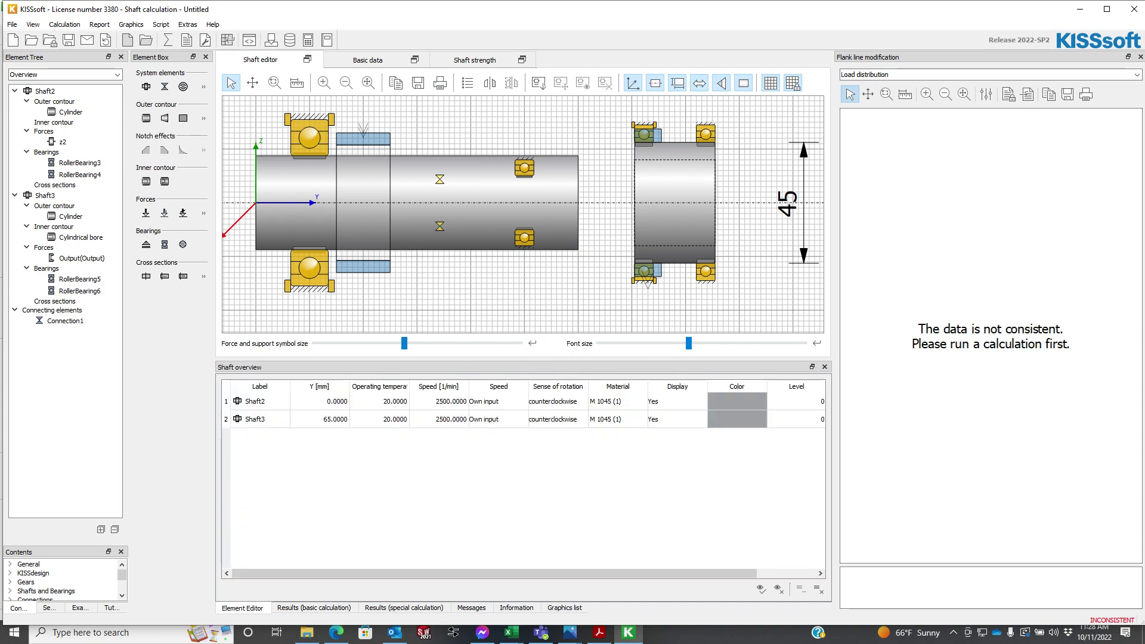
pyautogui.moveTo(439, 179)
pyautogui.mouseDown()
pyautogui.moveTo(590, 179)
pyautogui.moveTo(446, 168)
pyautogui.mouseUp()
pyautogui.moveTo(375, 140); pyautogui.dragTo(390, 140)
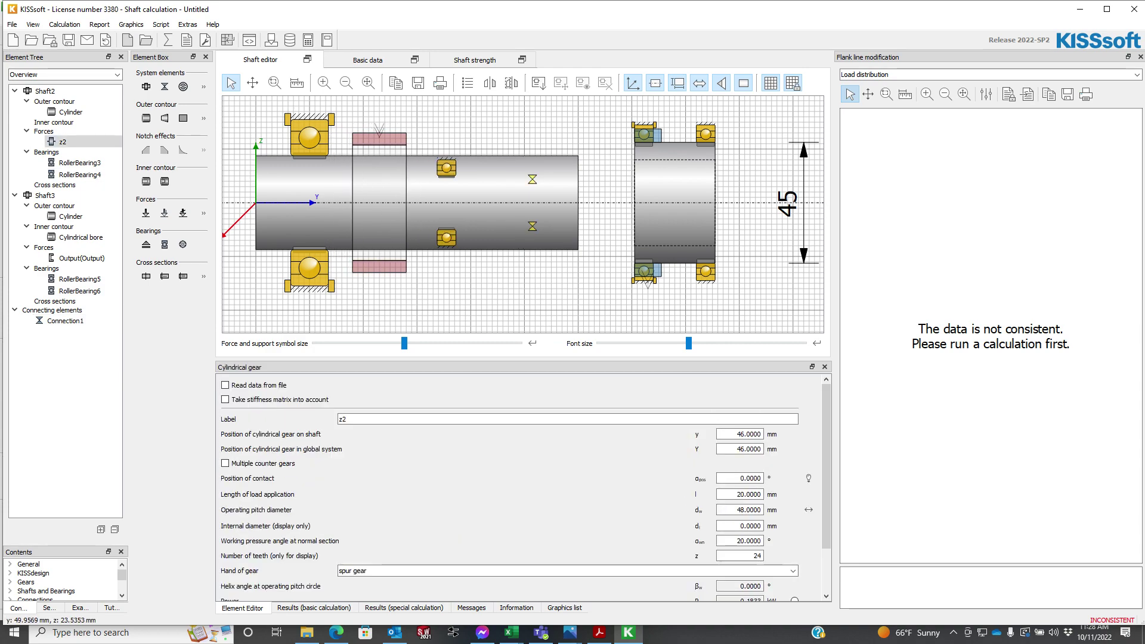
# Step: Match RollerBearing4's inner diameter to the 35 mm shaft and choose bearing SKF 6007 (d=35 mm, D=62 mm, B=14 mm)
pyautogui.click(450, 172)
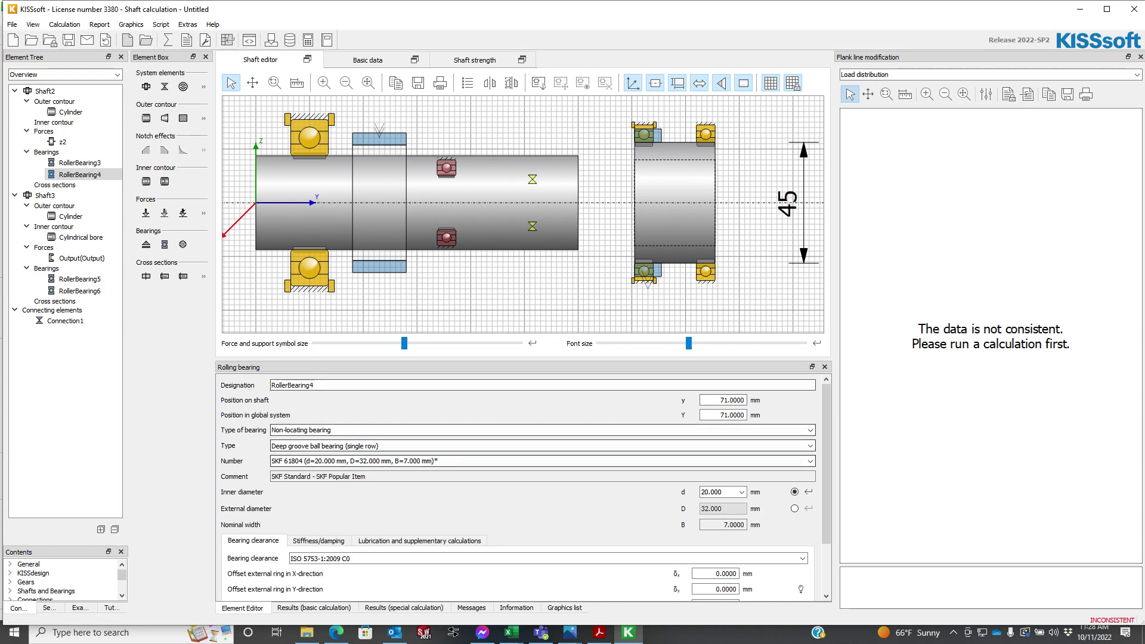
pyautogui.click(809, 492)
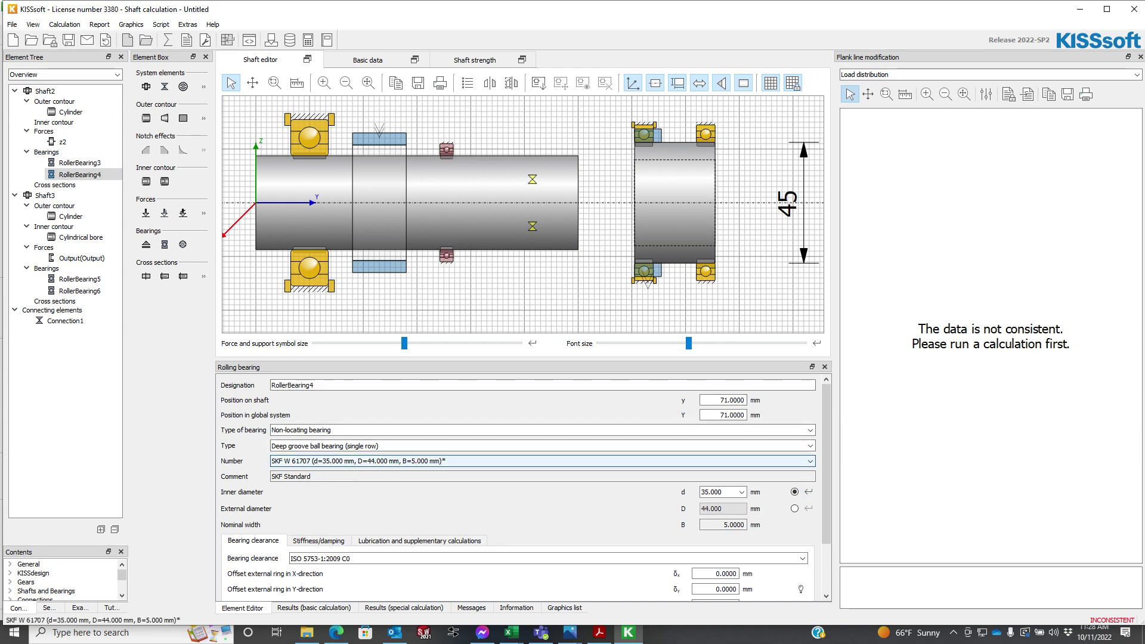
pyautogui.click(418, 461)
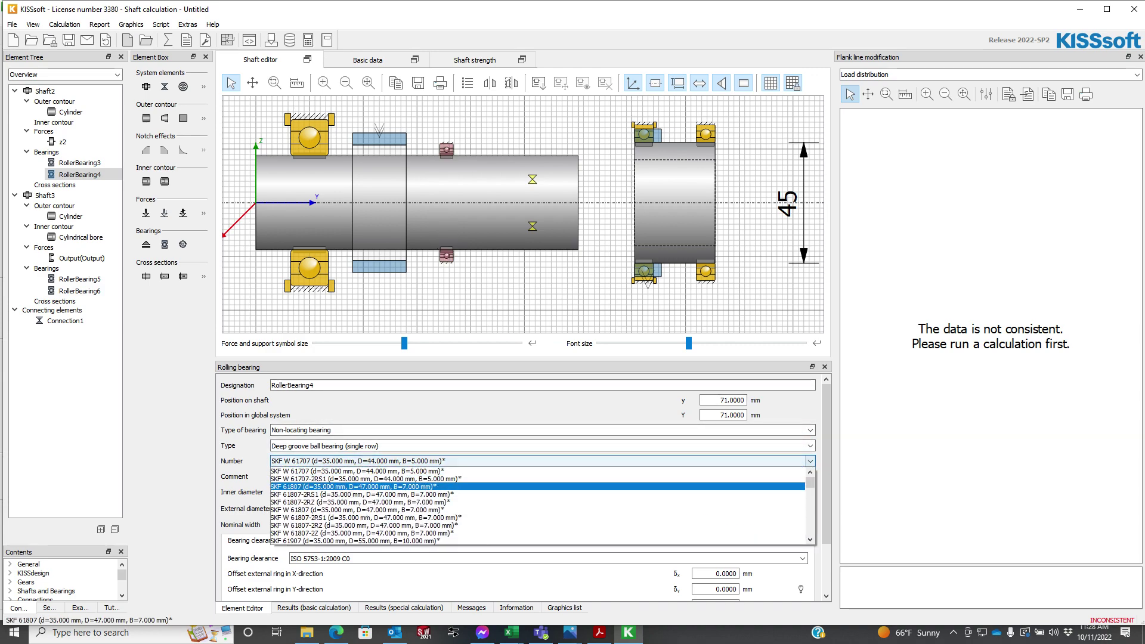
pyautogui.scroll(-2, 418, 495)
pyautogui.press('Down')
pyautogui.press('Down')
pyautogui.press('Down')
pyautogui.press('Down')
pyautogui.press('Down')
pyautogui.press('Down')
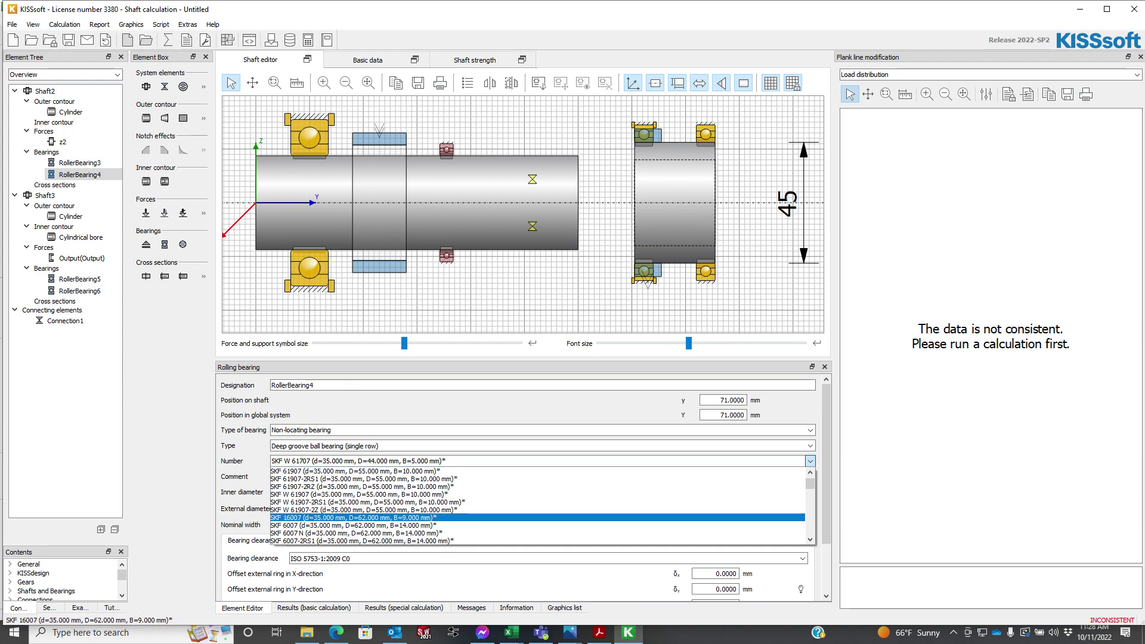
pyautogui.press('Down')
pyautogui.press('Return')
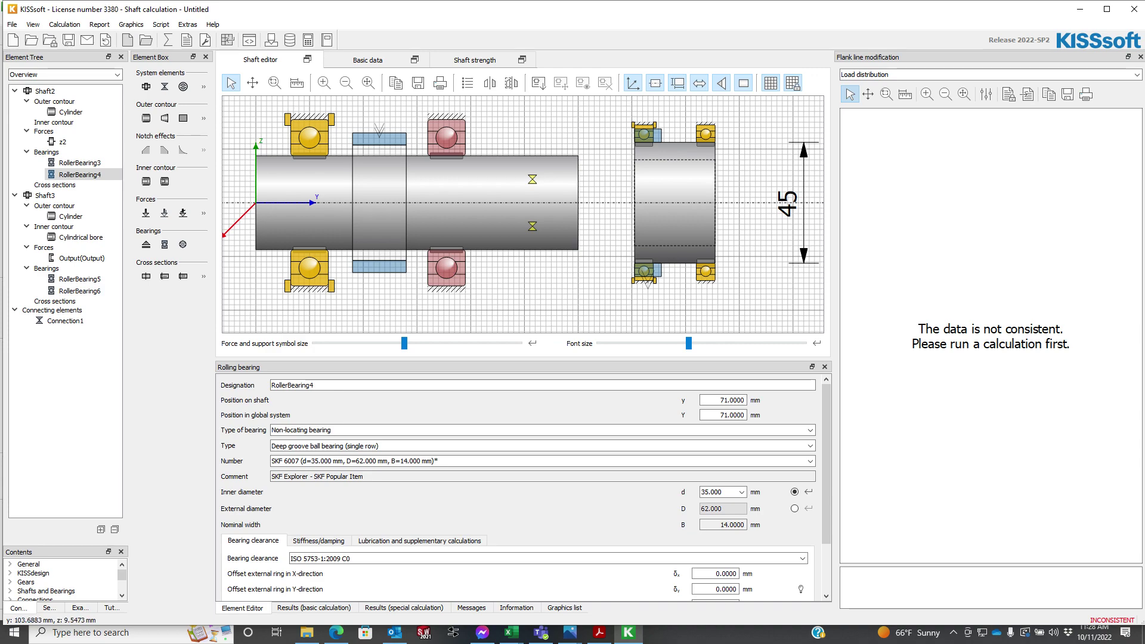
# Step: Add a spline to Shaft2's outer cylinder and set its length to 30 mm
pyautogui.click(506, 170)
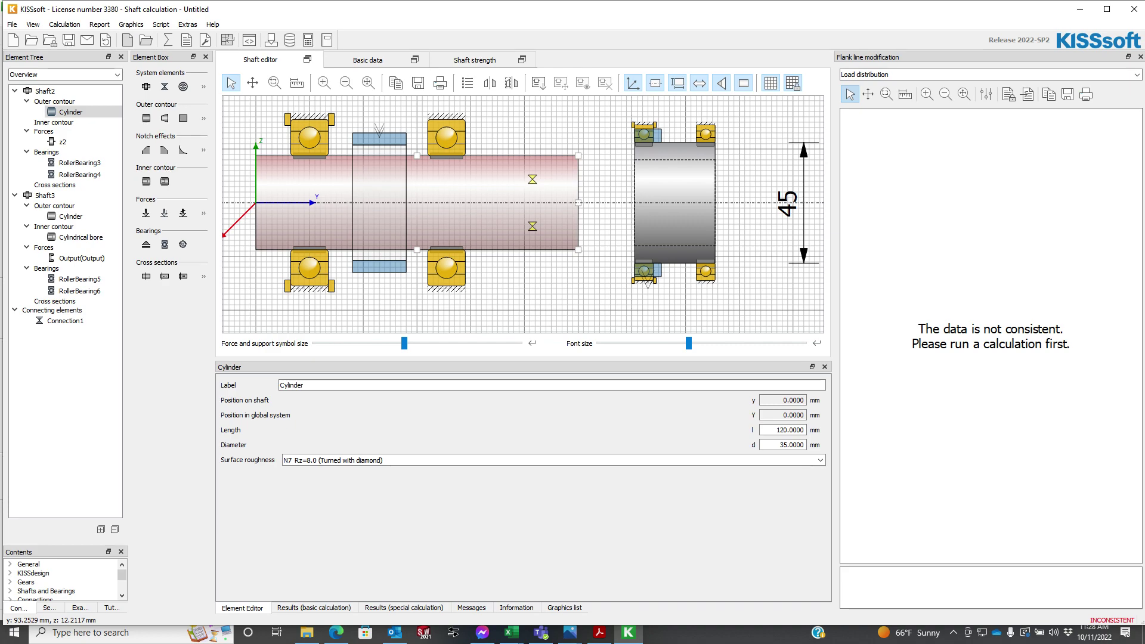
pyautogui.rightClick(98, 112)
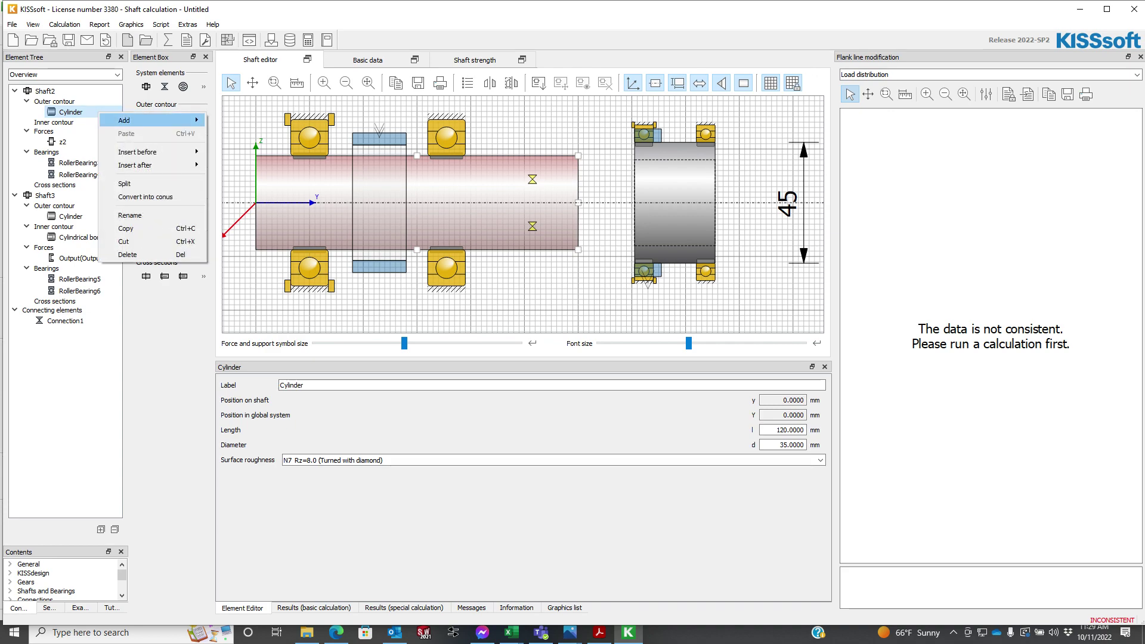
pyautogui.moveTo(149, 120)
pyautogui.click(239, 291)
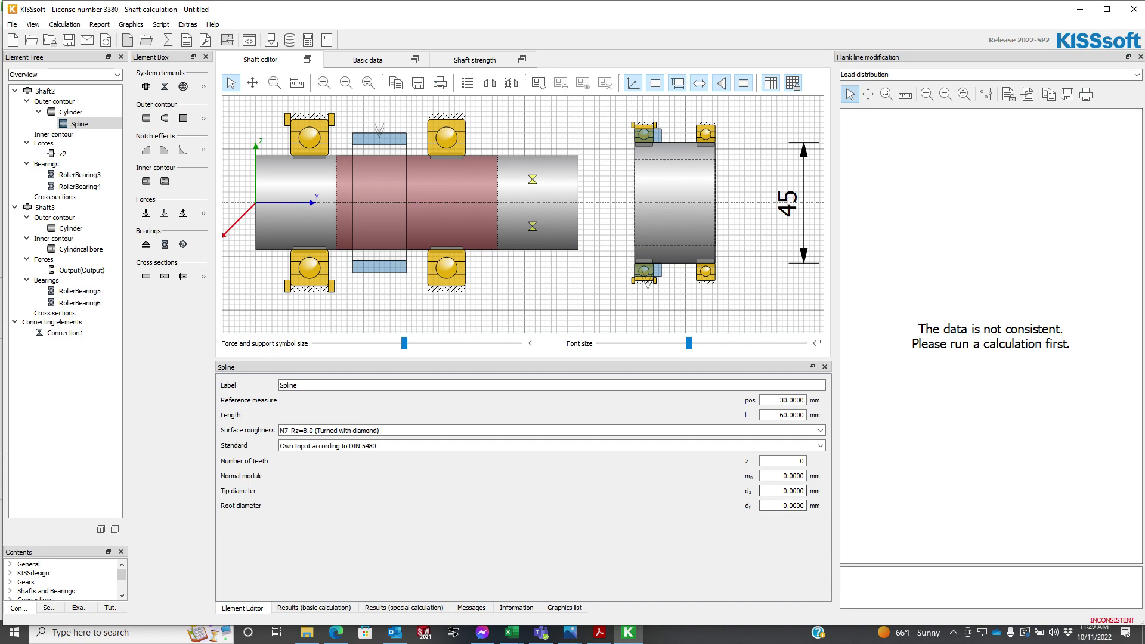
pyautogui.doubleClick(791, 415)
pyautogui.write('0.30')
pyautogui.press('Return')
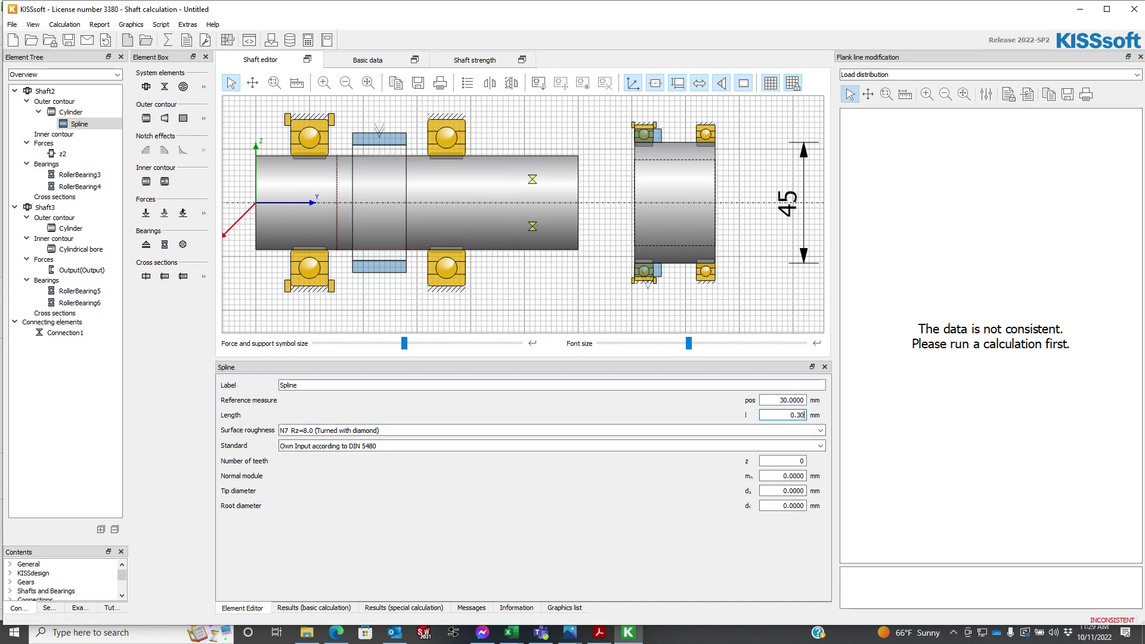
pyautogui.doubleClick(796, 415)
pyautogui.write('30')
pyautogui.press('Return')
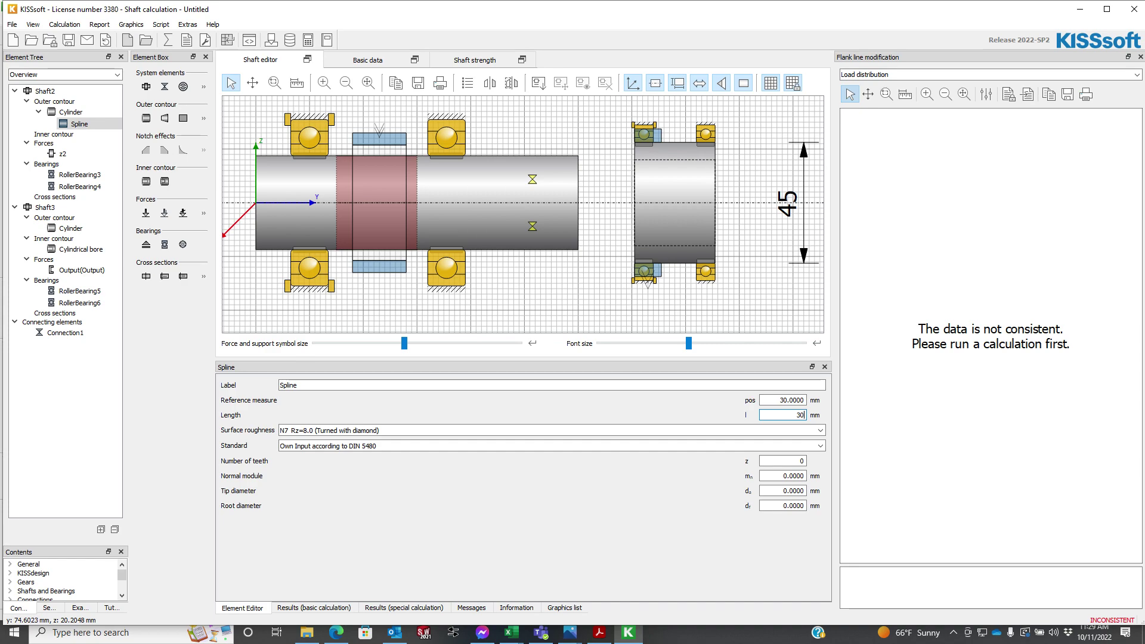
# Step: Set the spline's reference measure to 90 mm and move Connection1 to a global position of 105 mm
pyautogui.click(453, 146)
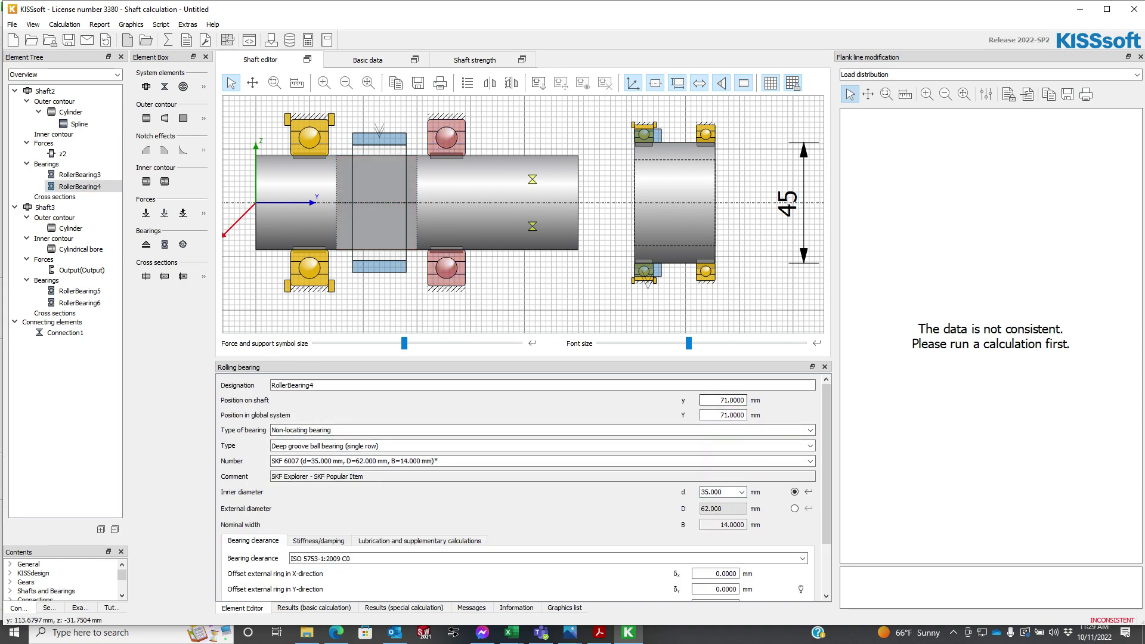
pyautogui.click(379, 193)
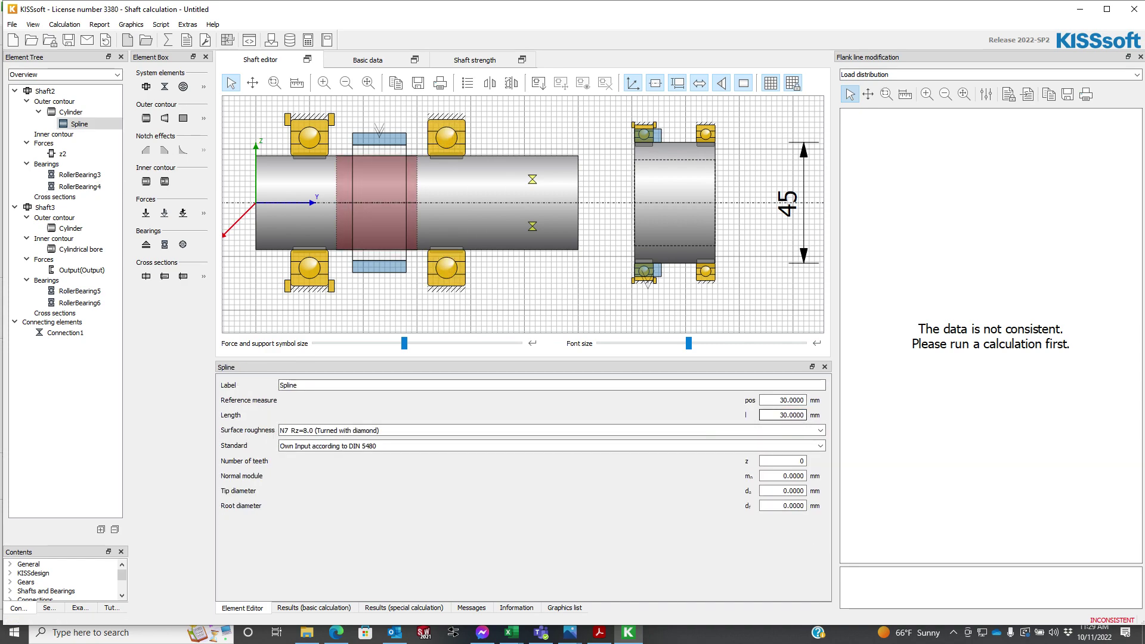
pyautogui.doubleClick(792, 400)
pyautogui.write('90')
pyautogui.press('Return')
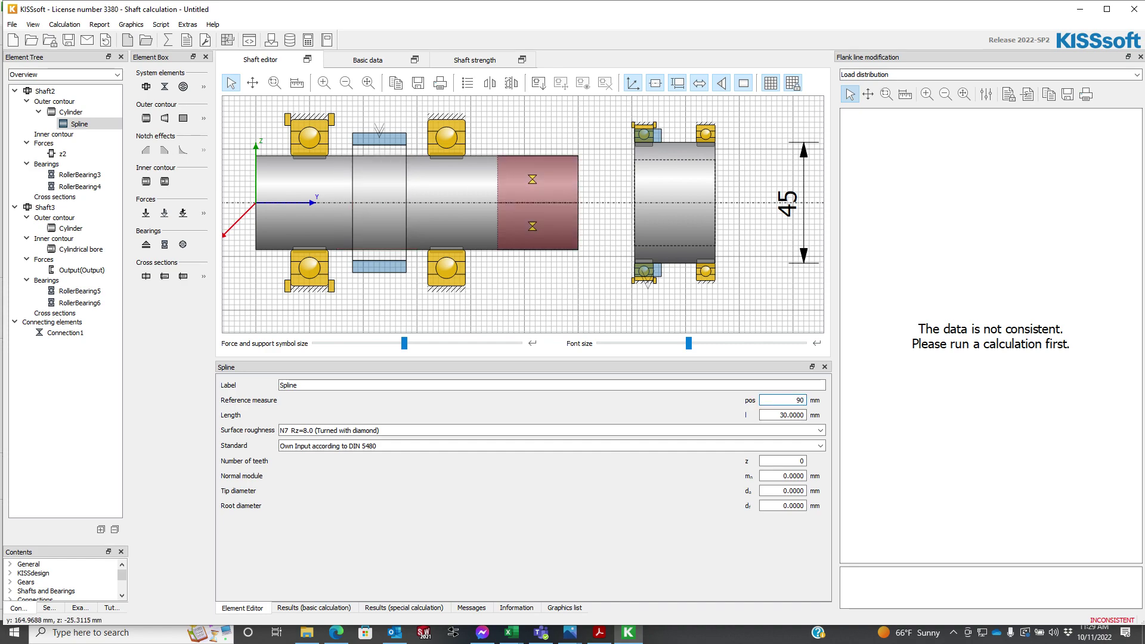
pyautogui.moveTo(537, 179); pyautogui.dragTo(541, 179)
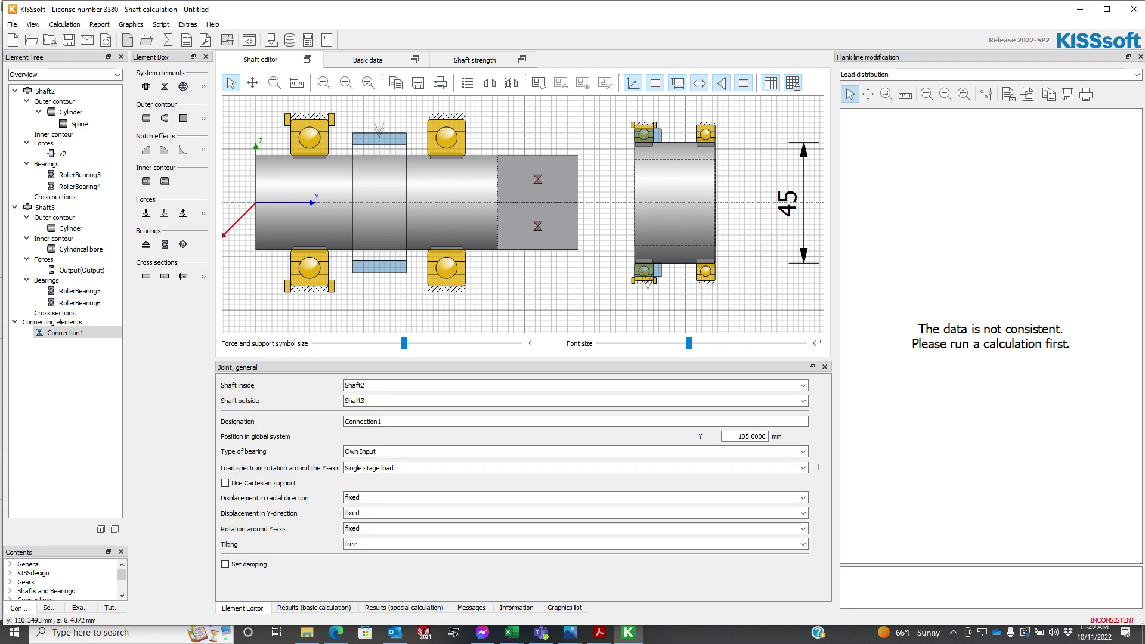
# Step: Set the Shaft2 spline's standard to ANSI B92.1:1996 30°, Flat Root Side Fit
pyautogui.click(553, 180)
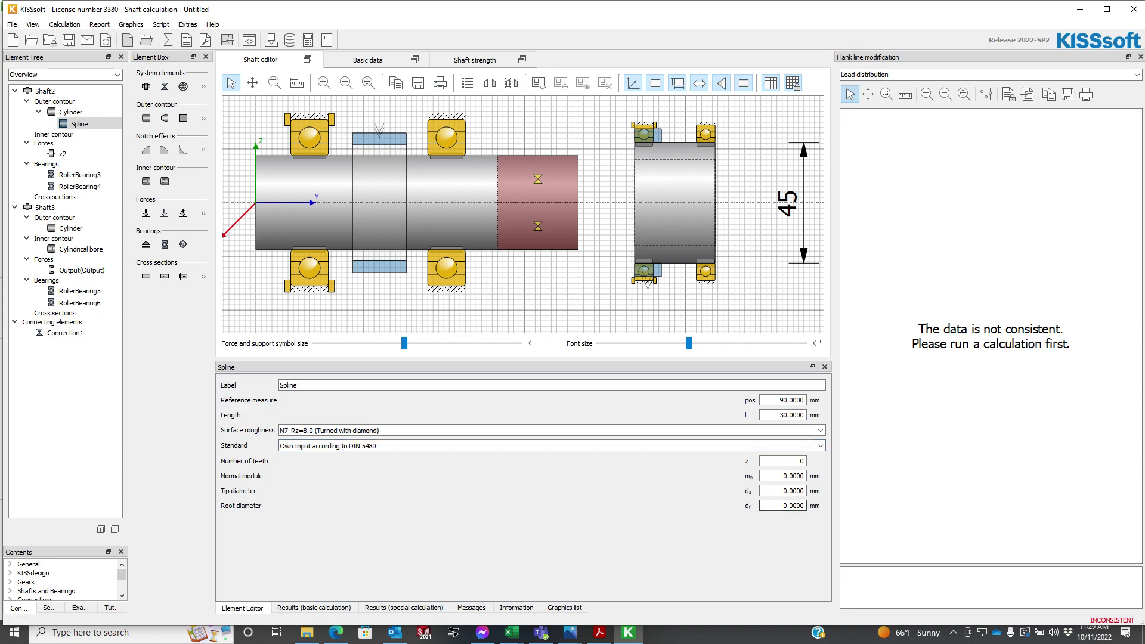
pyautogui.click(819, 446)
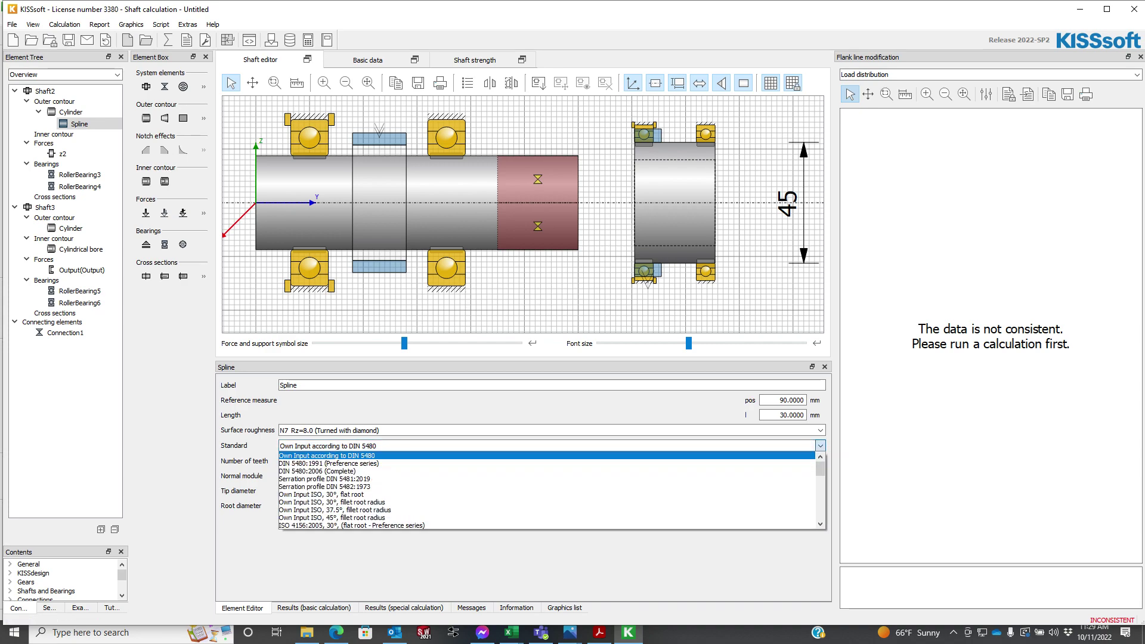
pyautogui.press('Down')
pyautogui.press('Down')
pyautogui.press('Down')
pyautogui.scroll(-3, 545, 479)
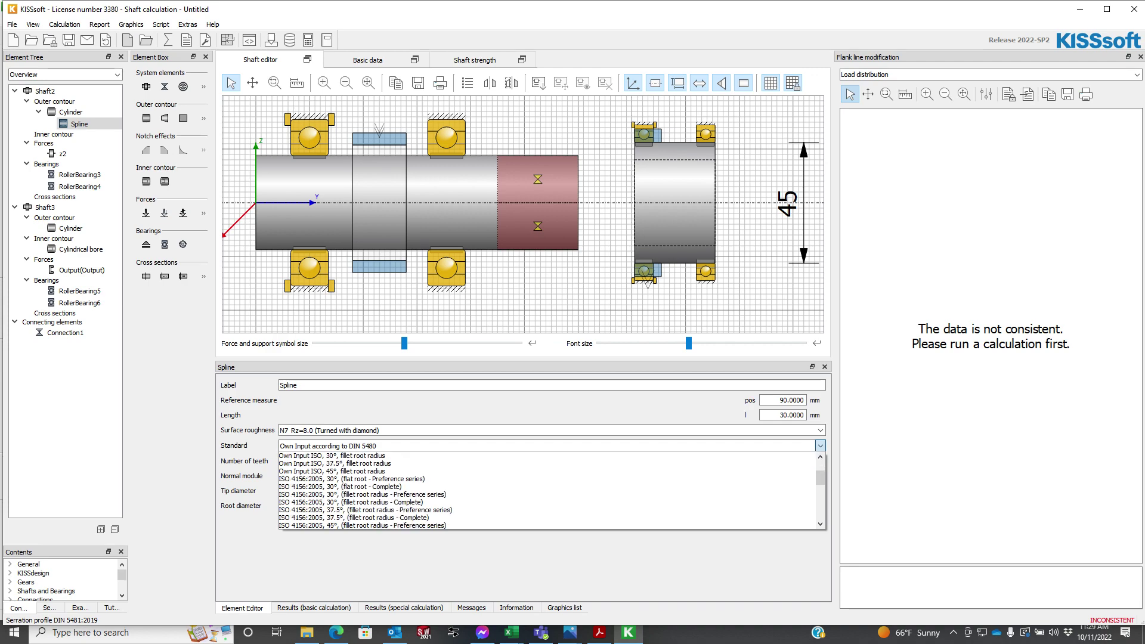
pyautogui.scroll(-3, 545, 489)
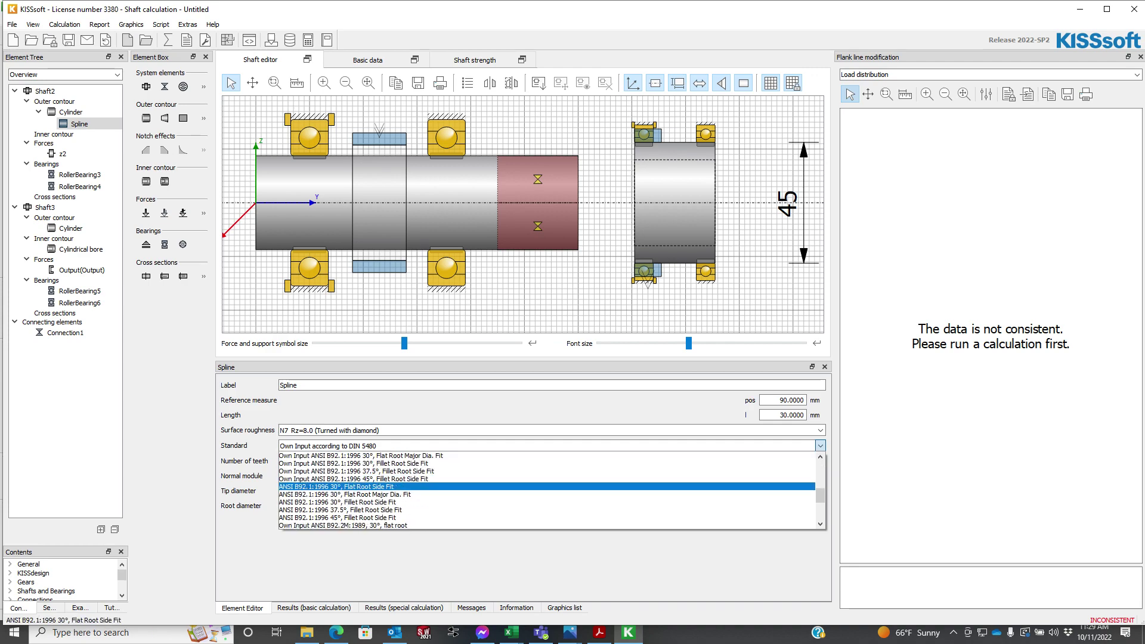
pyautogui.click(545, 487)
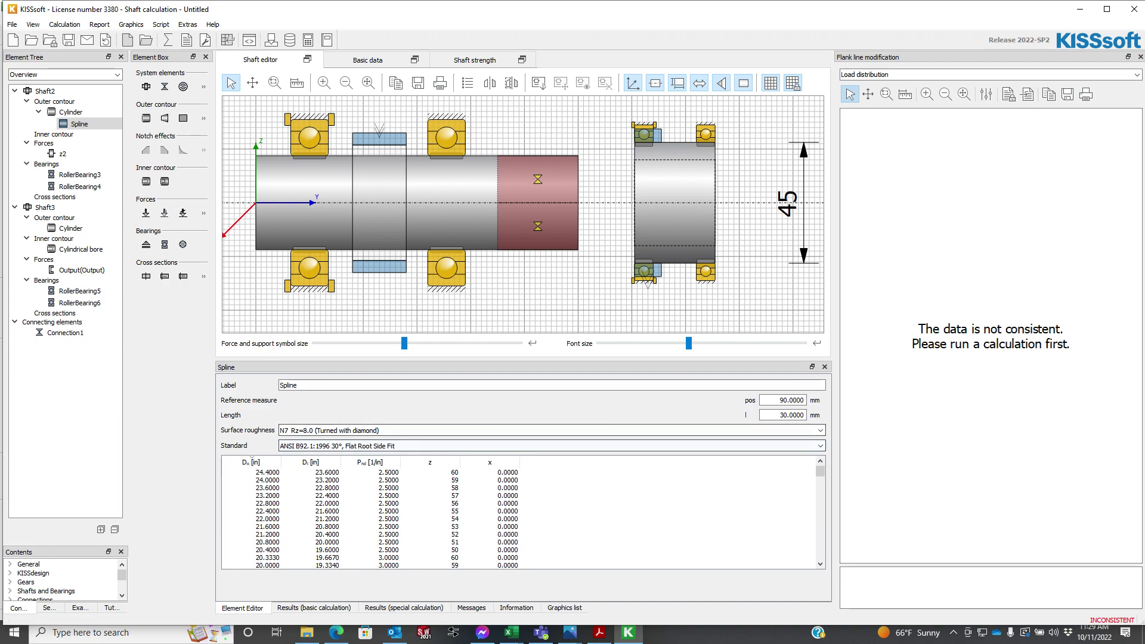
# Step: Show the spline table's outer and inner diameters in mm and sort the sizes by ascending outer diameter
pyautogui.click(253, 462)
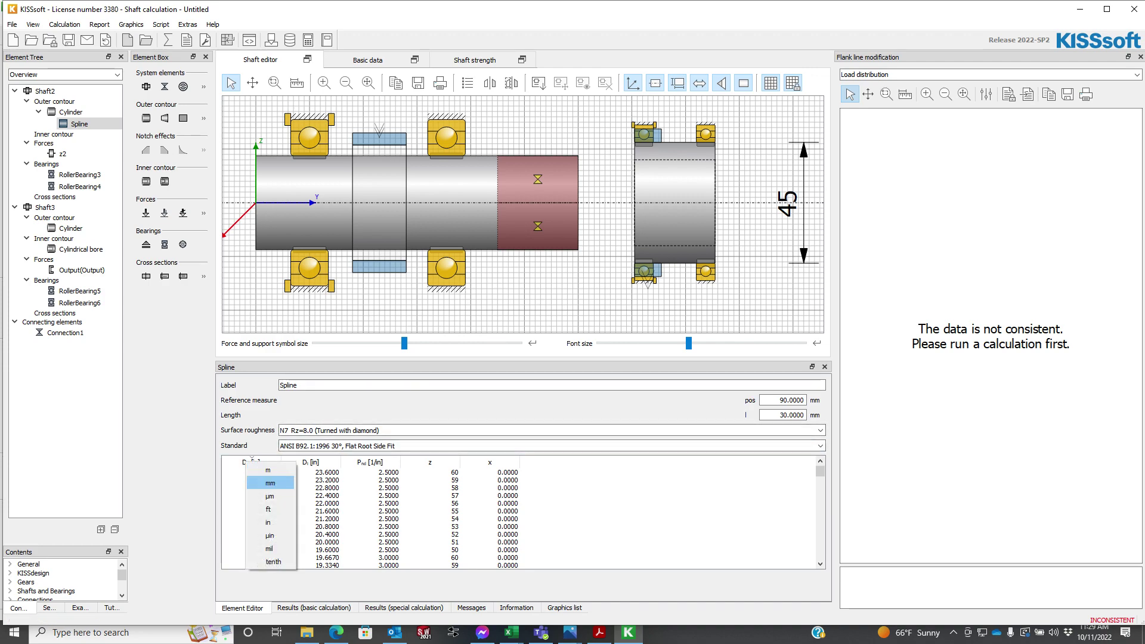
pyautogui.click(270, 483)
pyautogui.click(333, 463)
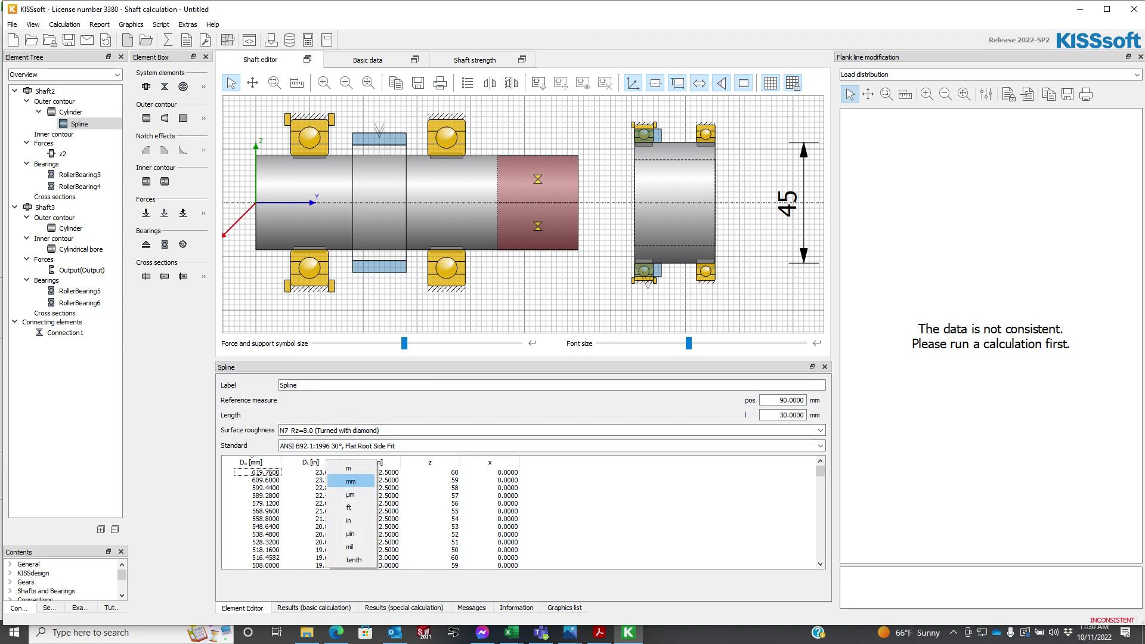
pyautogui.click(351, 482)
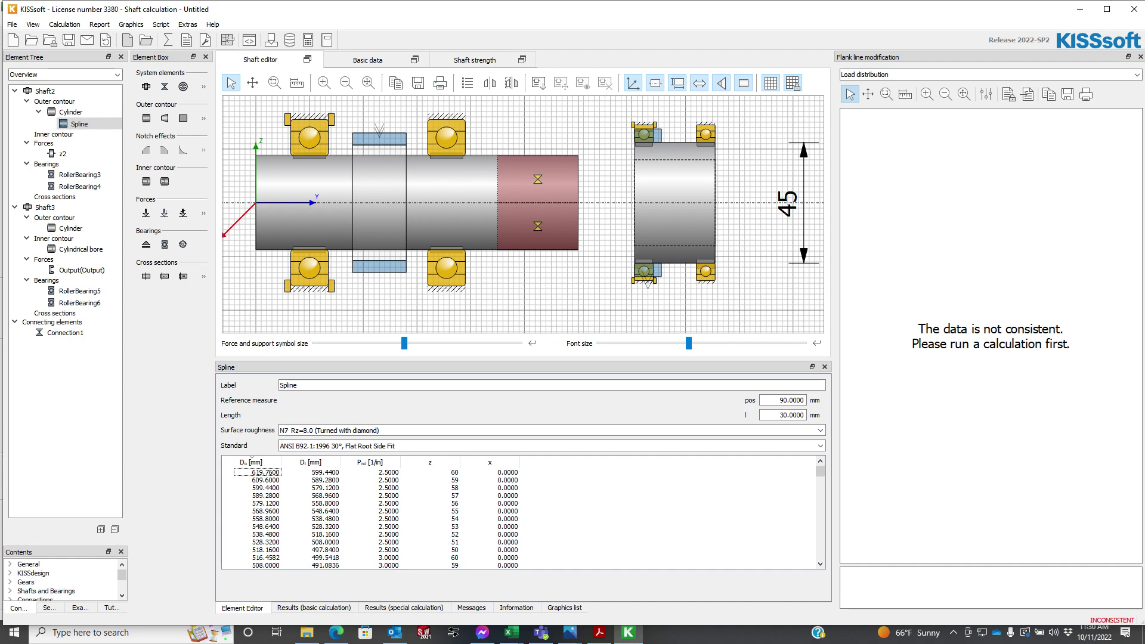
pyautogui.click(250, 462)
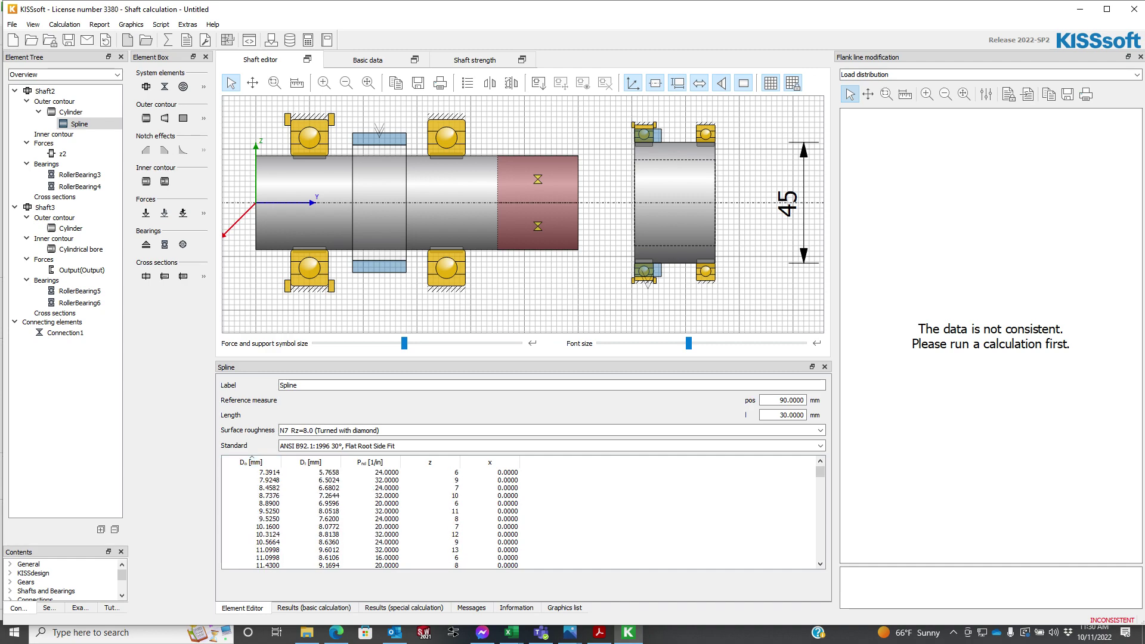
# Step: Choose the spline size with 30.1498 mm outer diameter, 27.0002 mm inner diameter, pitch 16 and 18 teeth
pyautogui.scroll(-10, 519, 513)
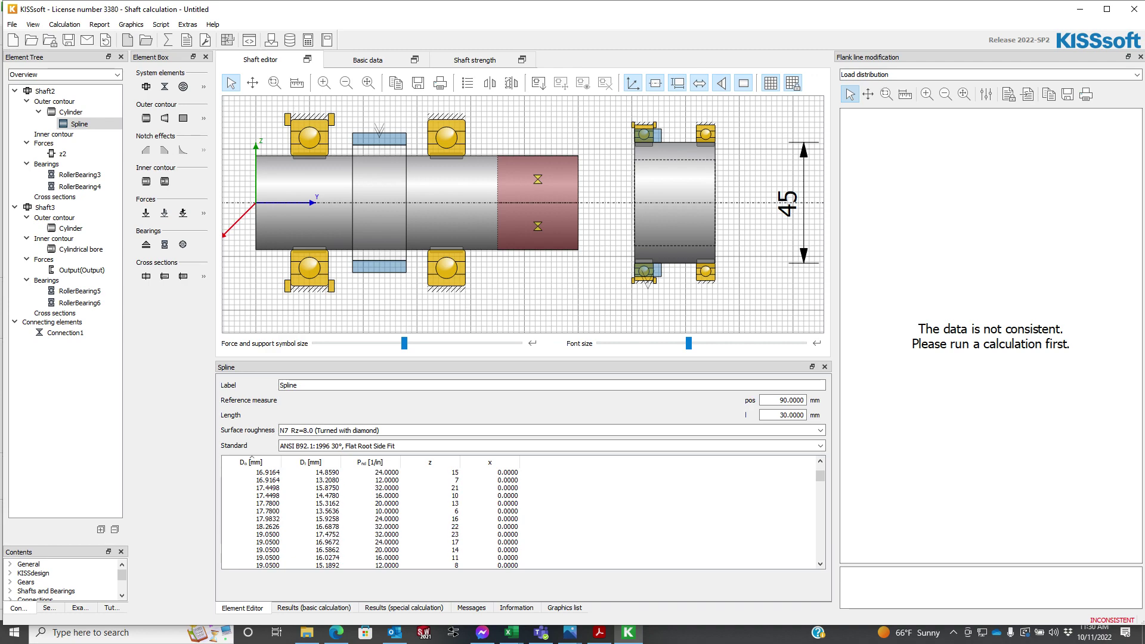
pyautogui.scroll(-10, 519, 513)
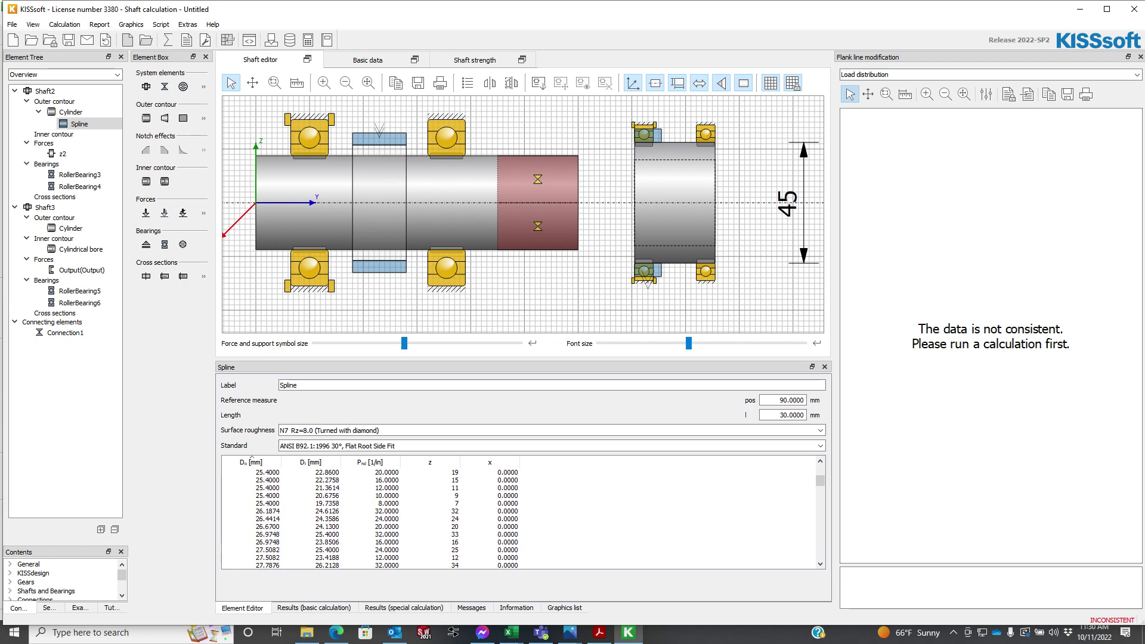
pyautogui.scroll(-10, 519, 513)
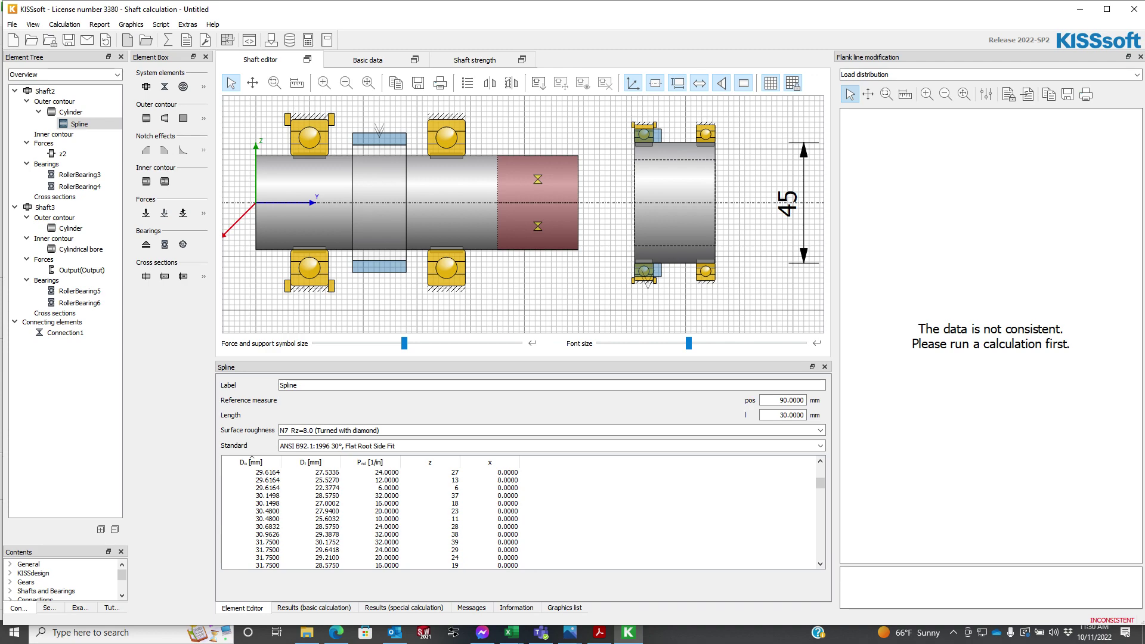
pyautogui.click(268, 503)
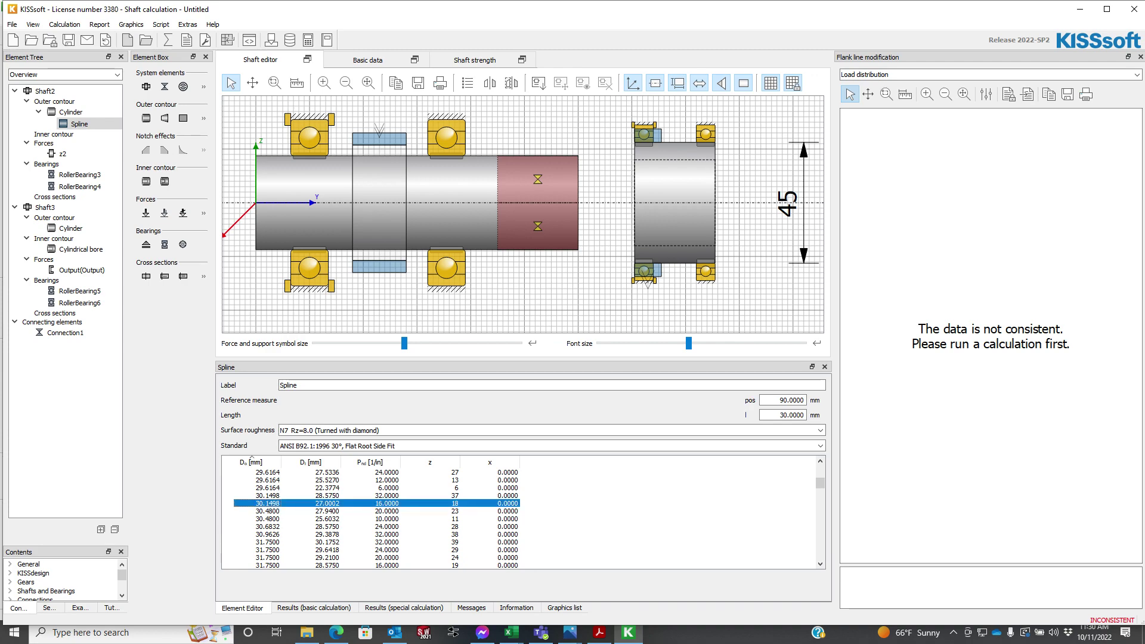
pyautogui.click(507, 307)
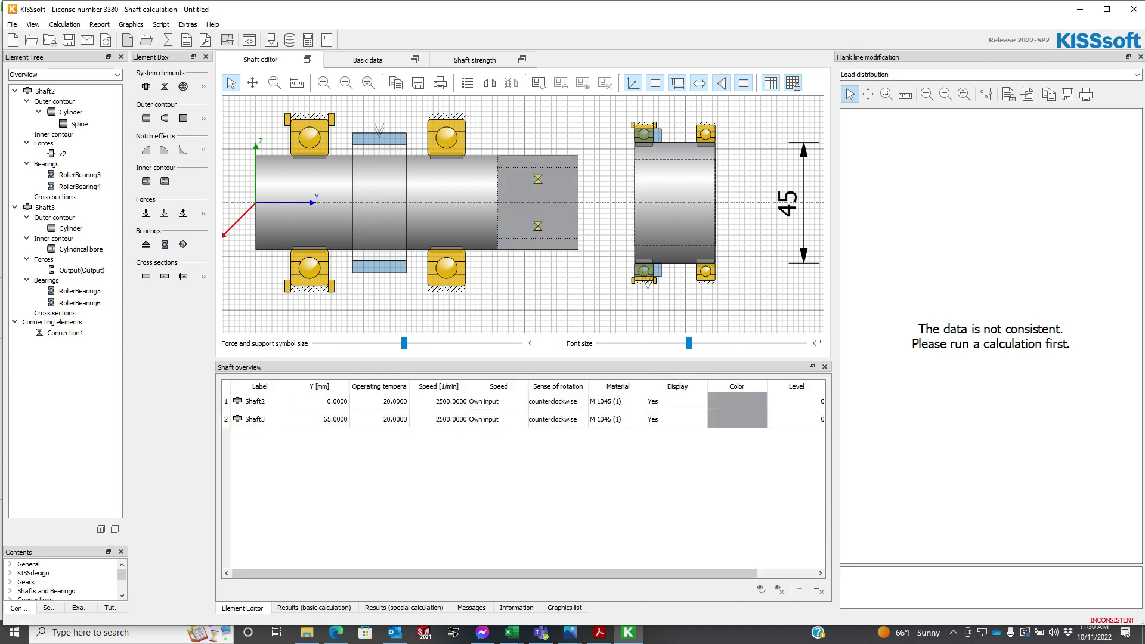
# Step: Check the diameter of Shaft2's outer cylinder, and reopen its spline's size table with the outer diameter shown in mm
pyautogui.click(515, 201)
pyautogui.press('Escape')
pyautogui.click(459, 235)
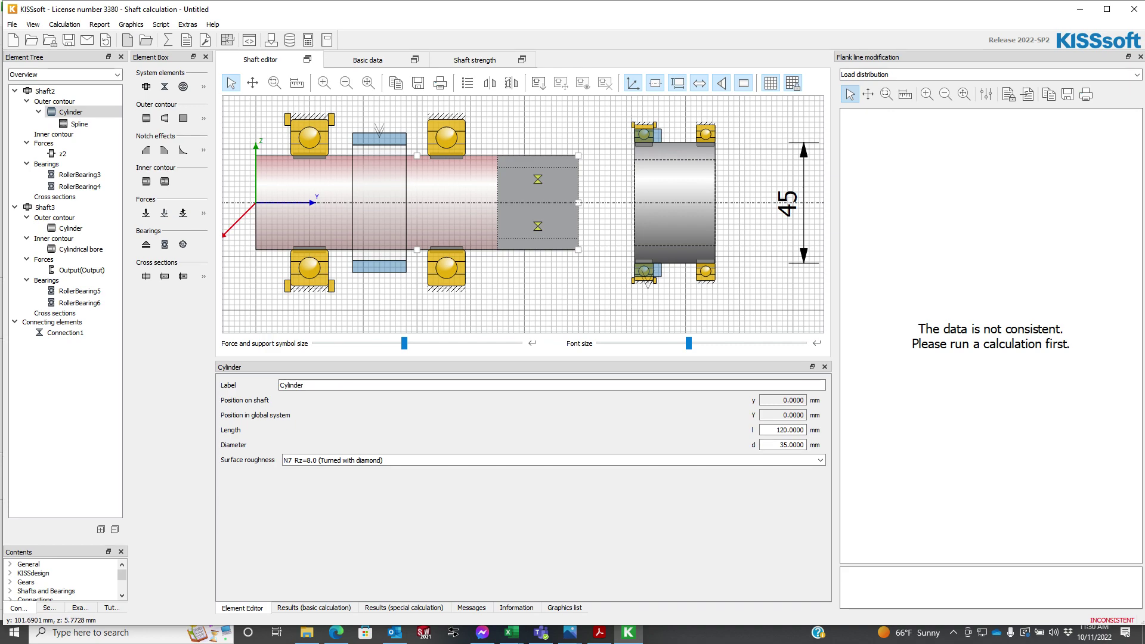
pyautogui.click(522, 231)
pyautogui.scroll(-13, 518, 511)
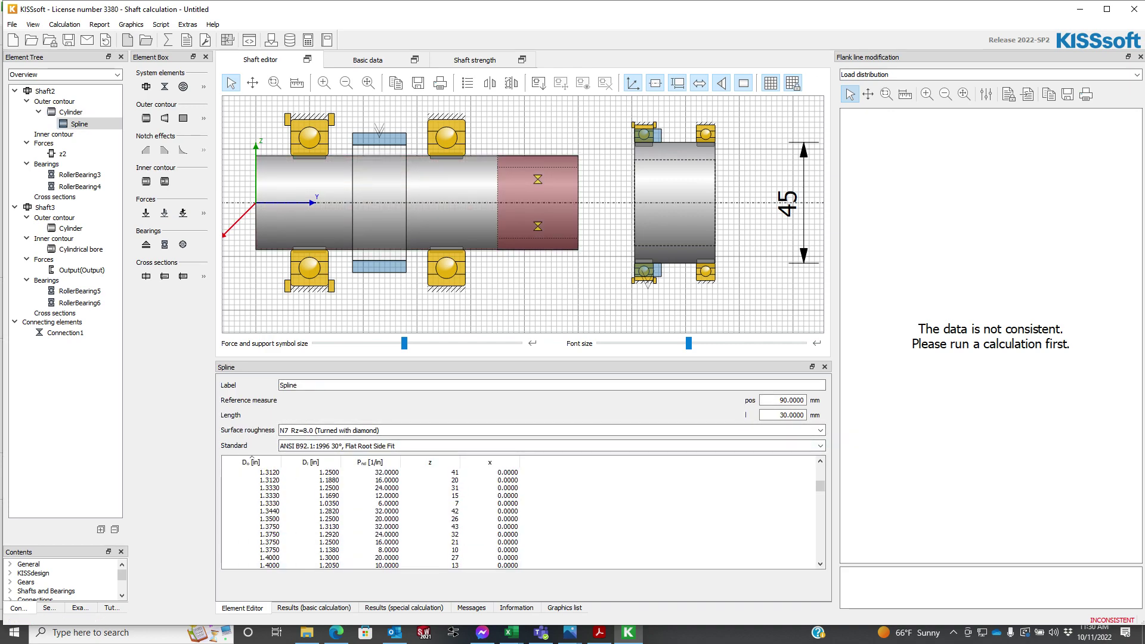
pyautogui.rightClick(268, 460)
pyautogui.click(290, 480)
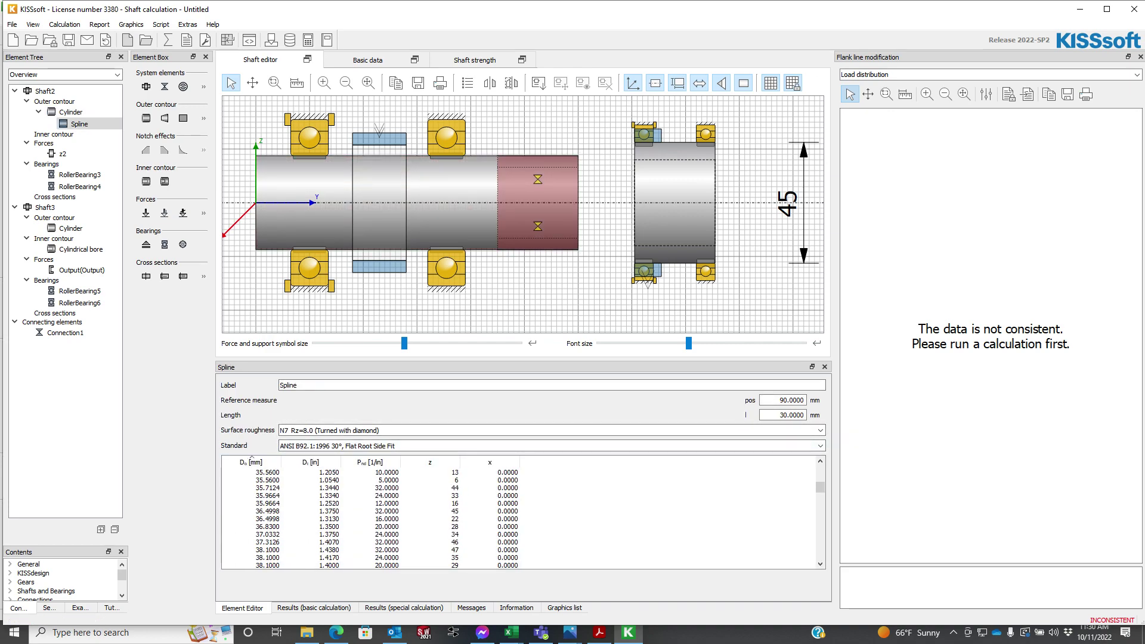
# Step: Choose the spline size with 34.9250 mm outer diameter, 1.1380 in inner diameter, pitch 8 and 10 teeth
pyautogui.scroll(3, 370, 512)
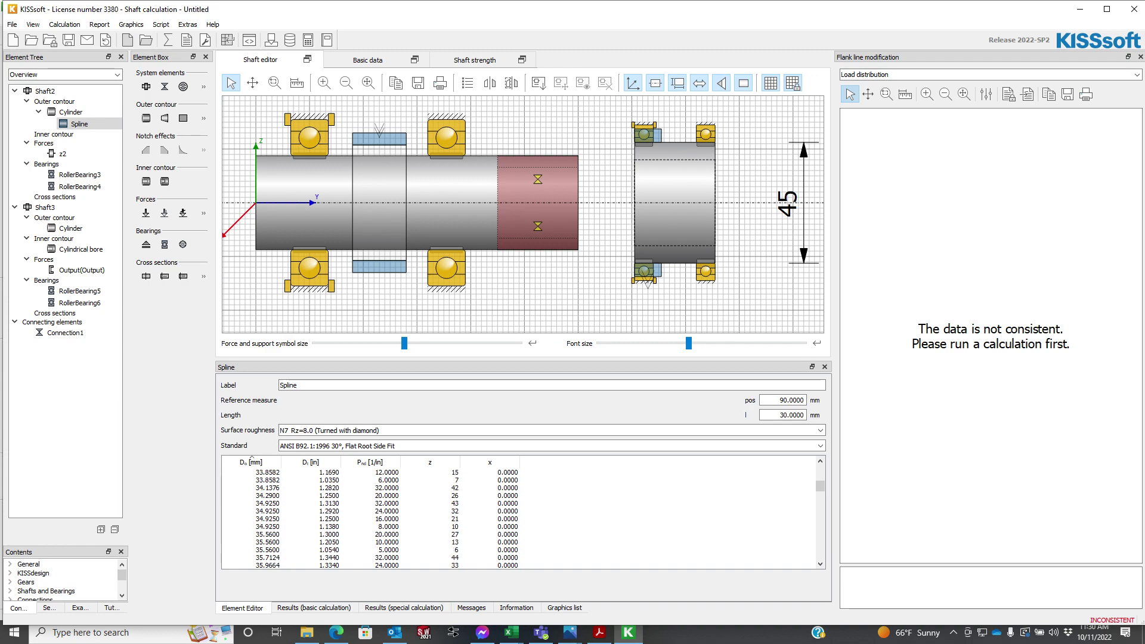
pyautogui.click(370, 534)
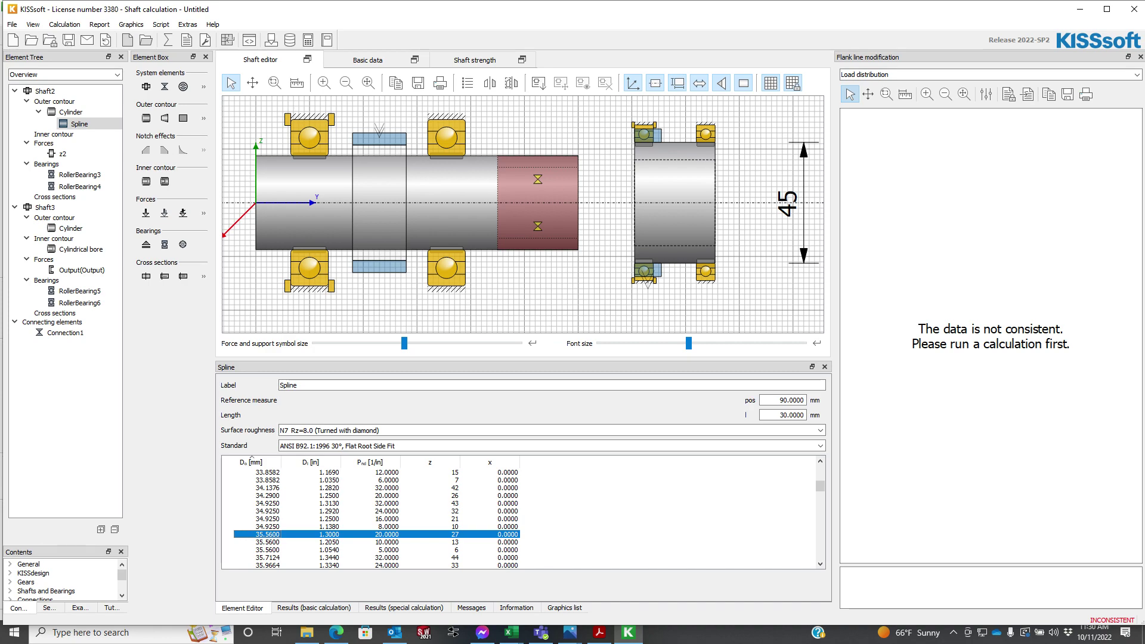
pyautogui.click(267, 527)
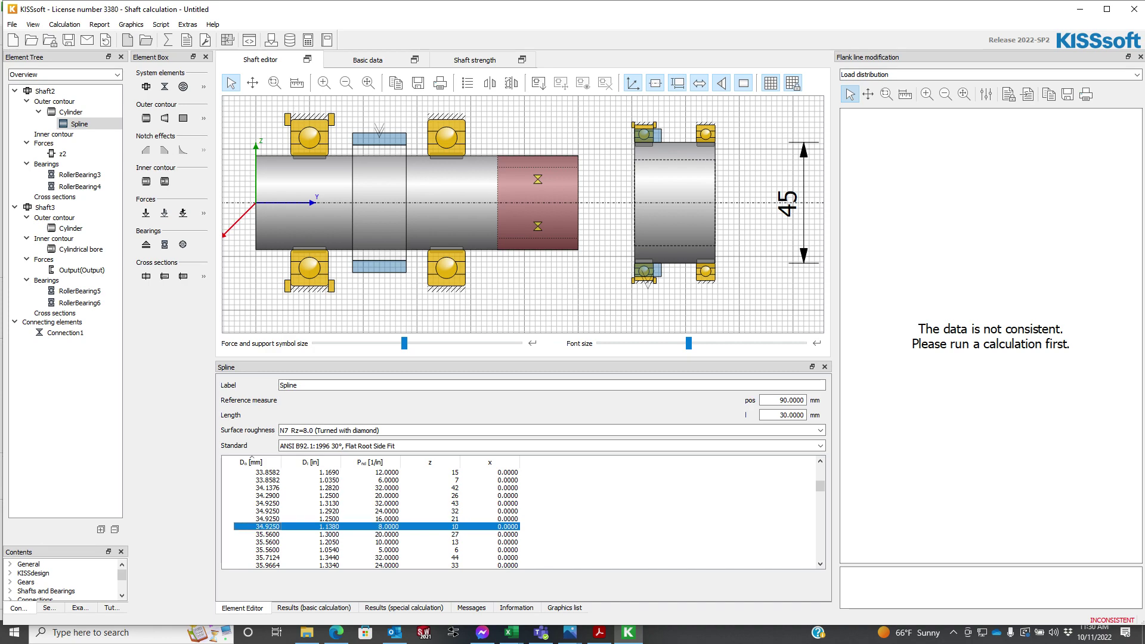
pyautogui.click(565, 291)
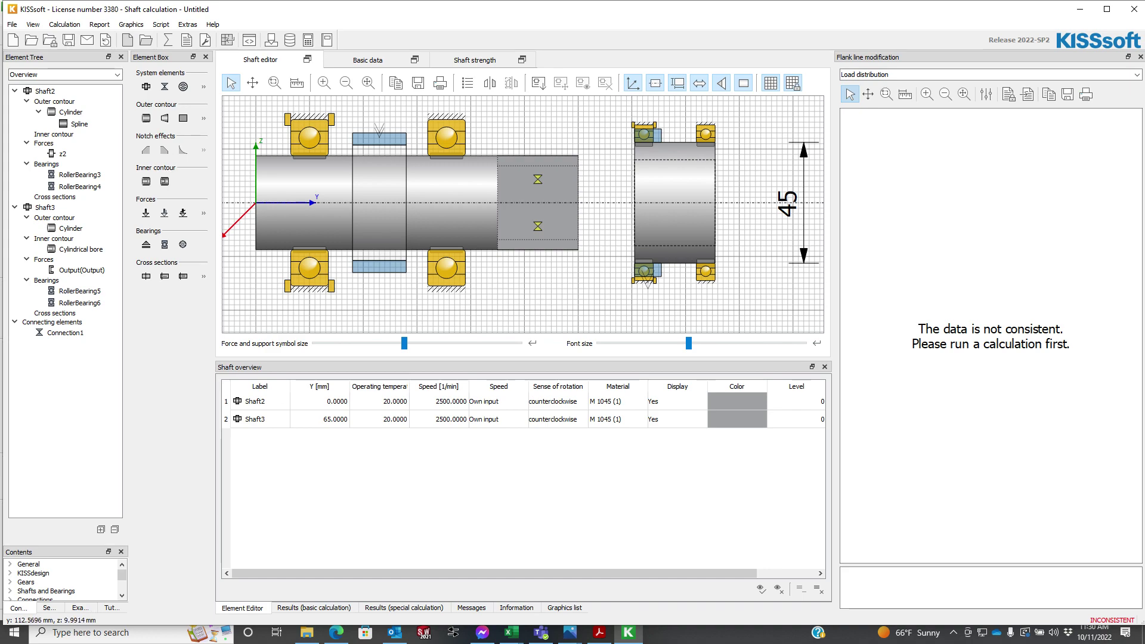
# Step: Set the diameter of Shaft3's cylindrical bore to 35 mm
pyautogui.click(559, 176)
pyautogui.click(673, 204)
pyautogui.doubleClick(774, 446)
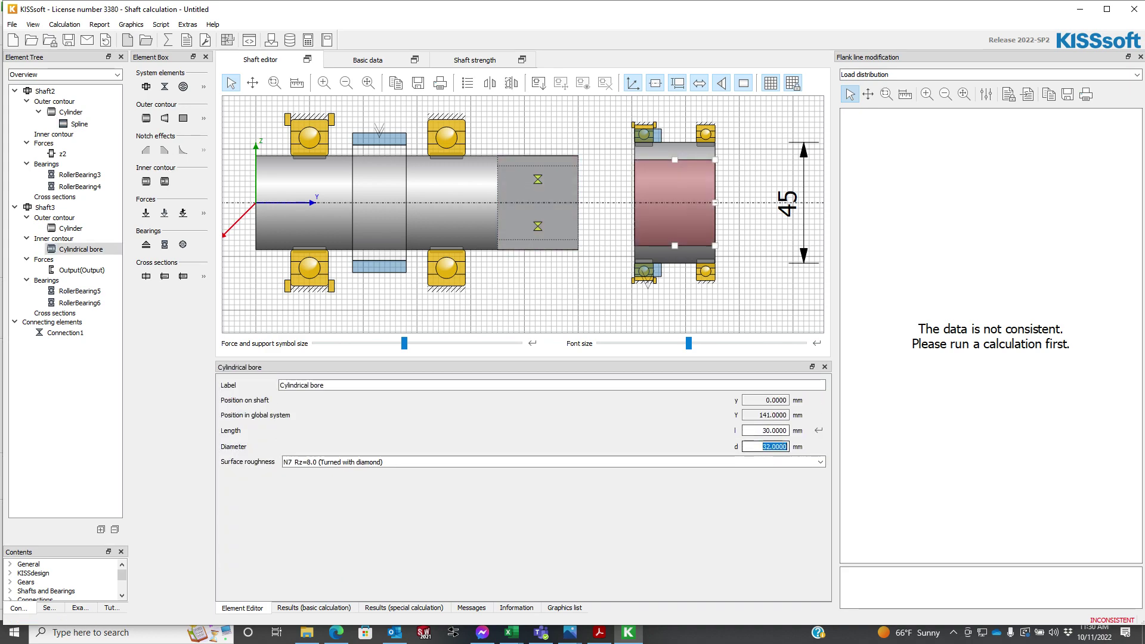
pyautogui.write('35')
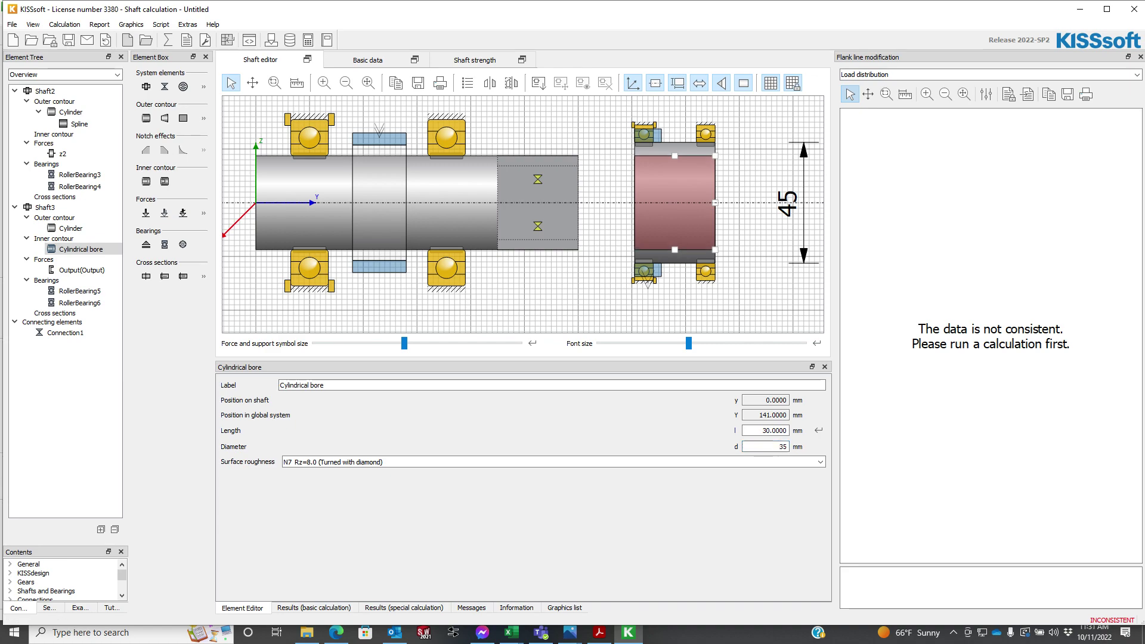
# Step: Lengthen Shaft3's outer cylinder to about 66 mm and check the editing options of its cylindrical bore
pyautogui.click(686, 147)
pyautogui.moveTo(716, 202); pyautogui.dragTo(812, 202)
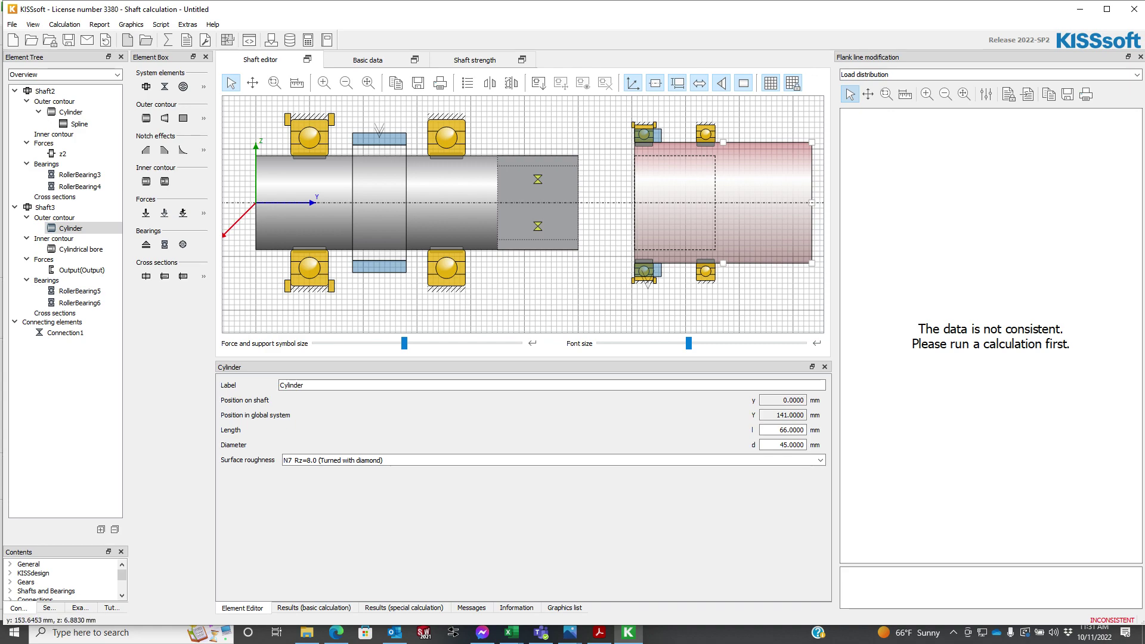
pyautogui.click(675, 189)
pyautogui.rightClick(675, 188)
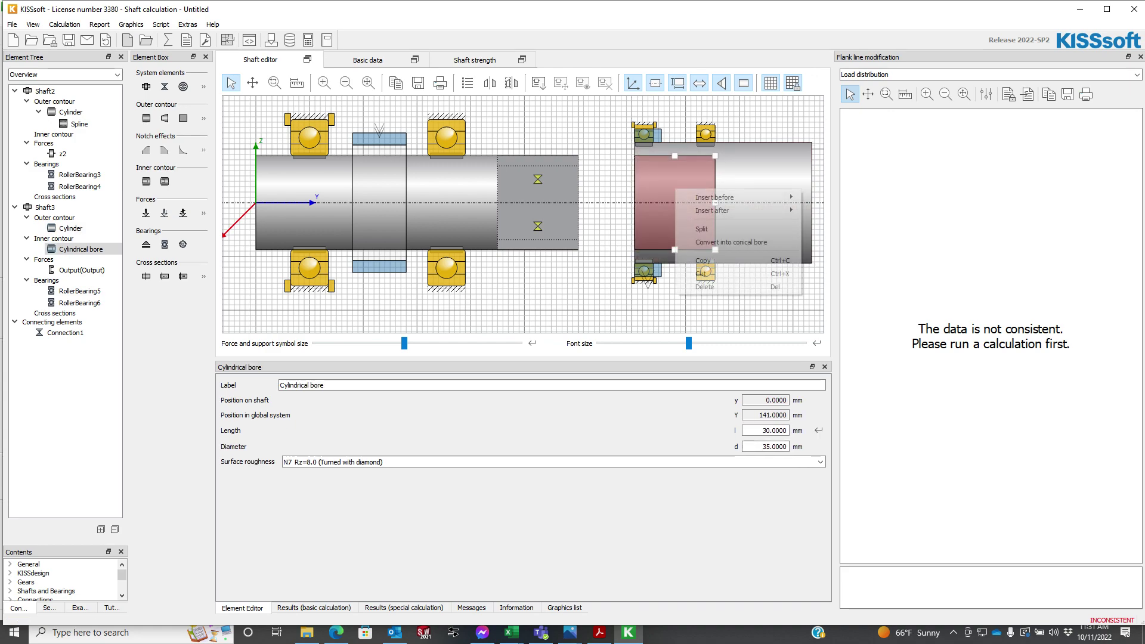
pyautogui.rightClick(93, 250)
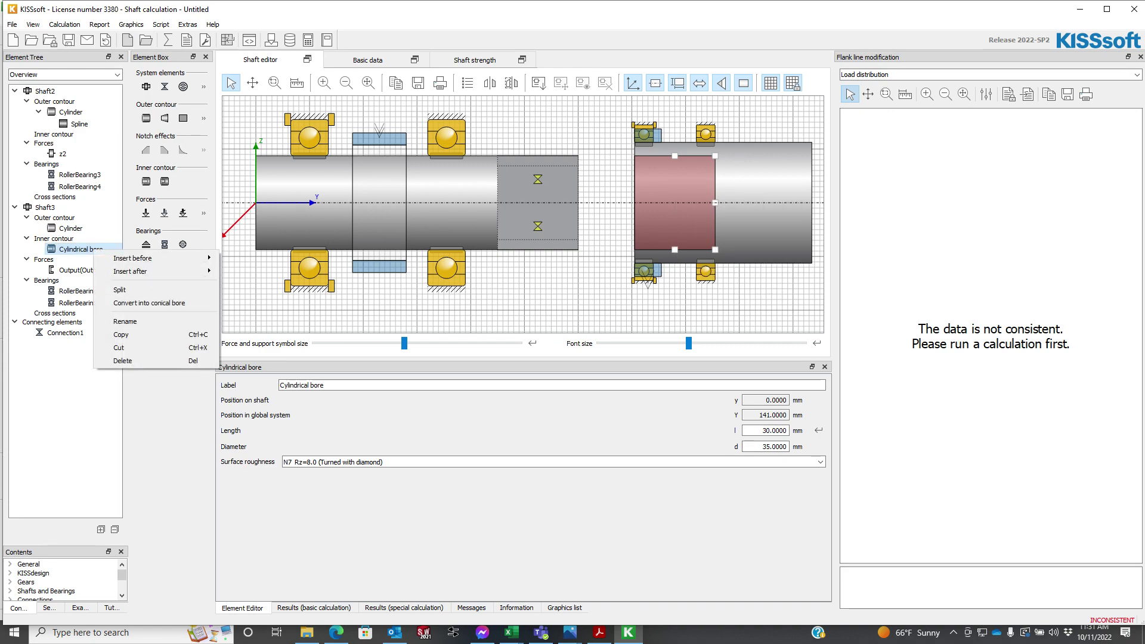
pyautogui.click(605, 234)
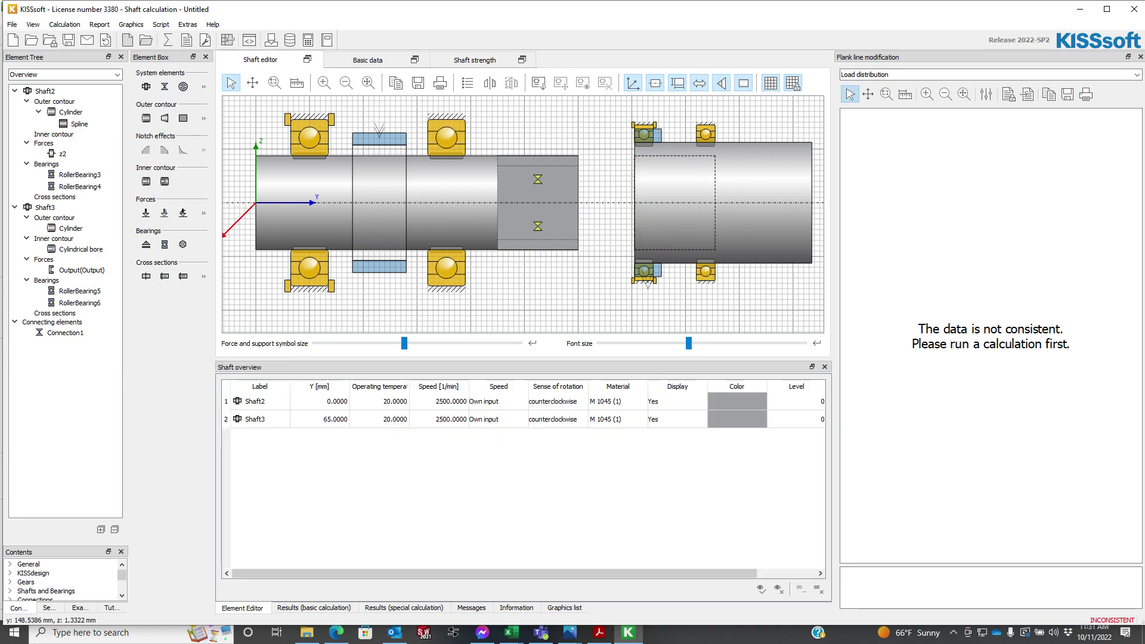
# Step: Shorten Shaft3's outer cylinder to about 44 mm and enlarge the drawing area
pyautogui.click(763, 188)
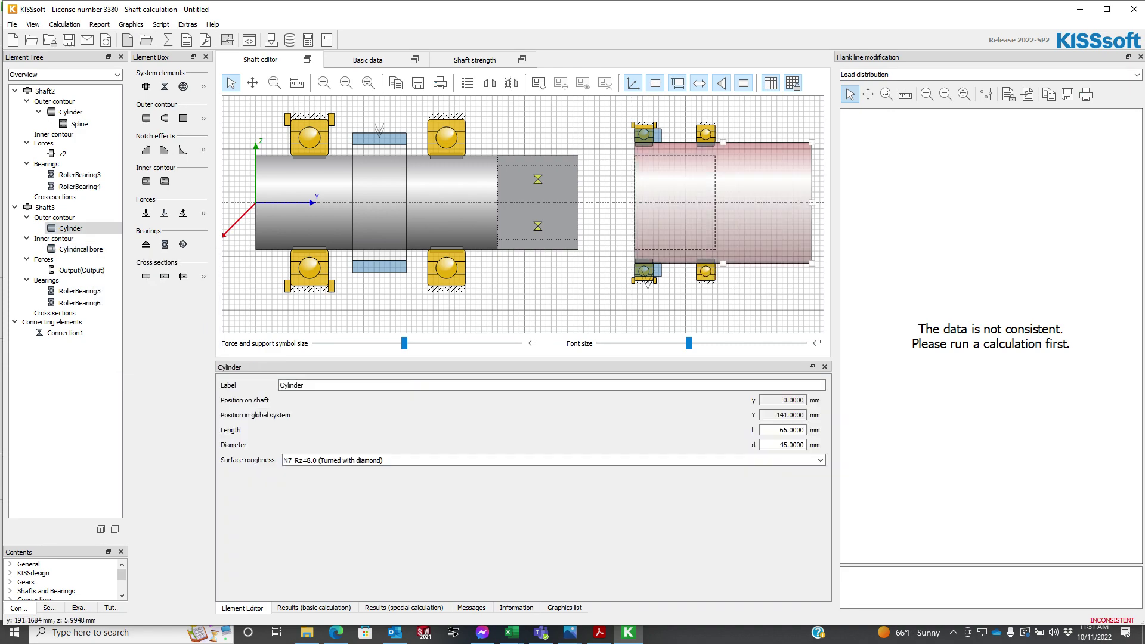
pyautogui.moveTo(812, 203); pyautogui.dragTo(756, 201)
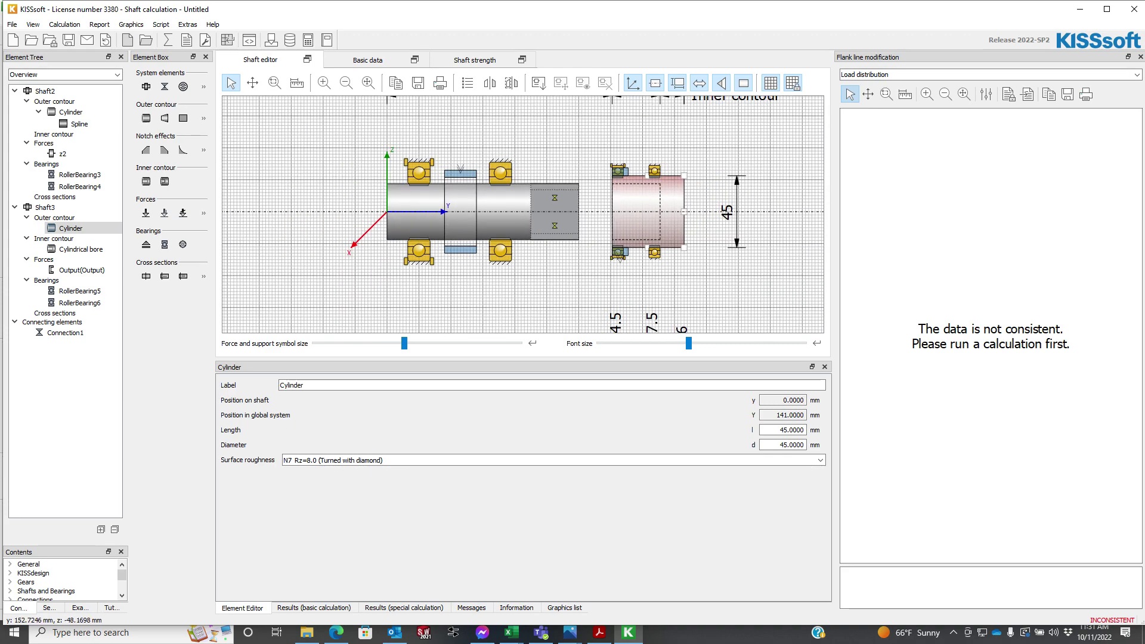
pyautogui.rightClick(625, 286)
pyautogui.click(644, 308)
pyautogui.moveTo(644, 307); pyautogui.dragTo(517, 320)
pyautogui.rightClick(497, 298)
pyautogui.click(514, 306)
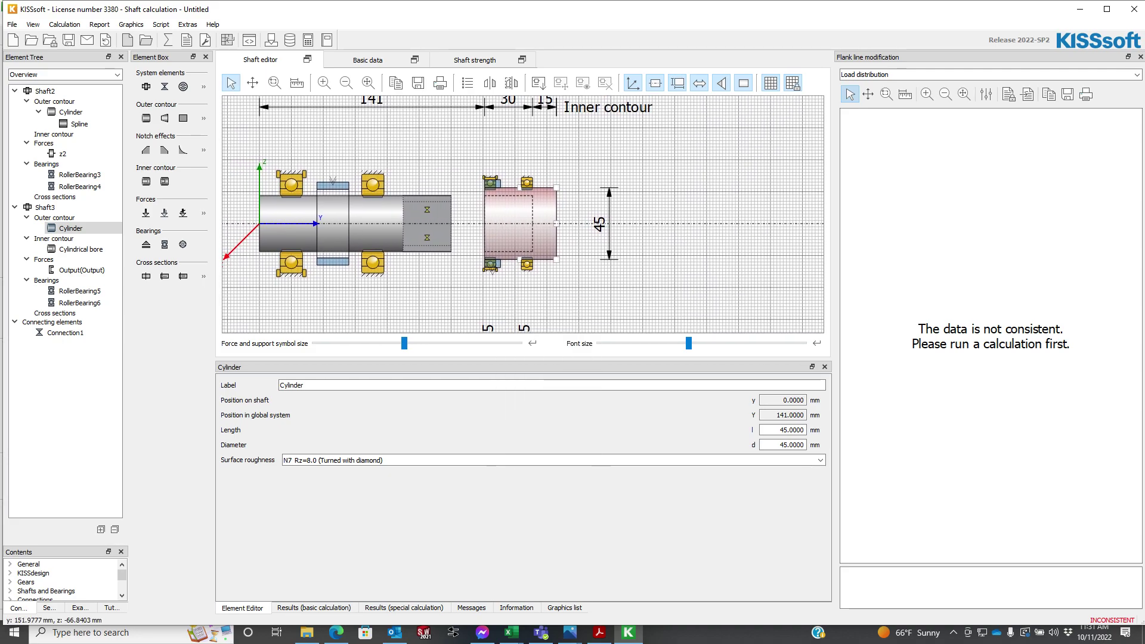
pyautogui.moveTo(503, 359); pyautogui.dragTo(503, 495)
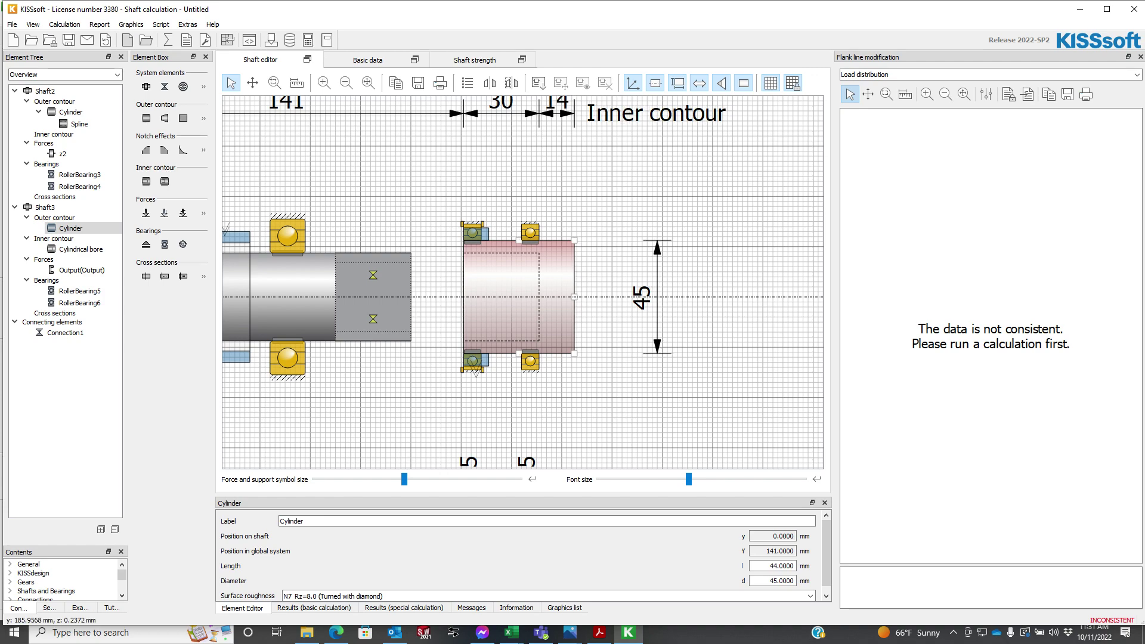
# Step: Insert a second cylinder after Shaft3's outer cylinder, 32 mm in diameter and about 82 mm long
pyautogui.rightClick(562, 280)
pyautogui.moveTo(632, 339)
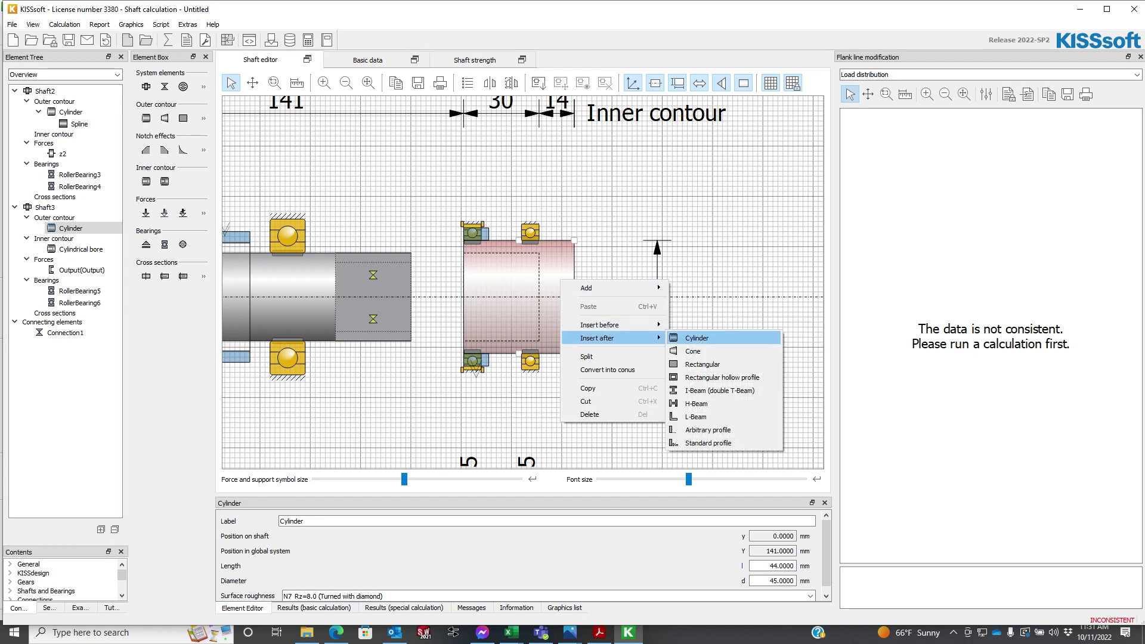
pyautogui.click(686, 336)
pyautogui.moveTo(598, 243); pyautogui.dragTo(595, 259)
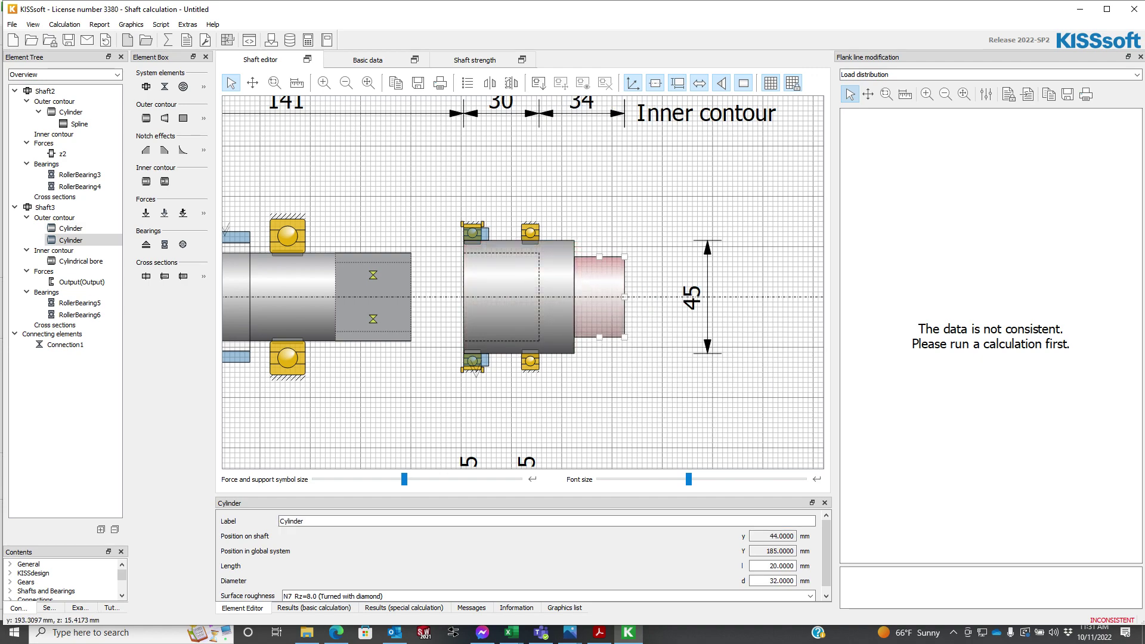
pyautogui.moveTo(622, 294); pyautogui.dragTo(782, 298)
# Step: Reposition Shaft3's elements onto the thinner cylinder: RollerBearing6 at 101 mm, the output coupling at 116 mm and RollerBearing5 at 51 mm
pyautogui.moveTo(534, 233); pyautogui.dragTo(722, 243)
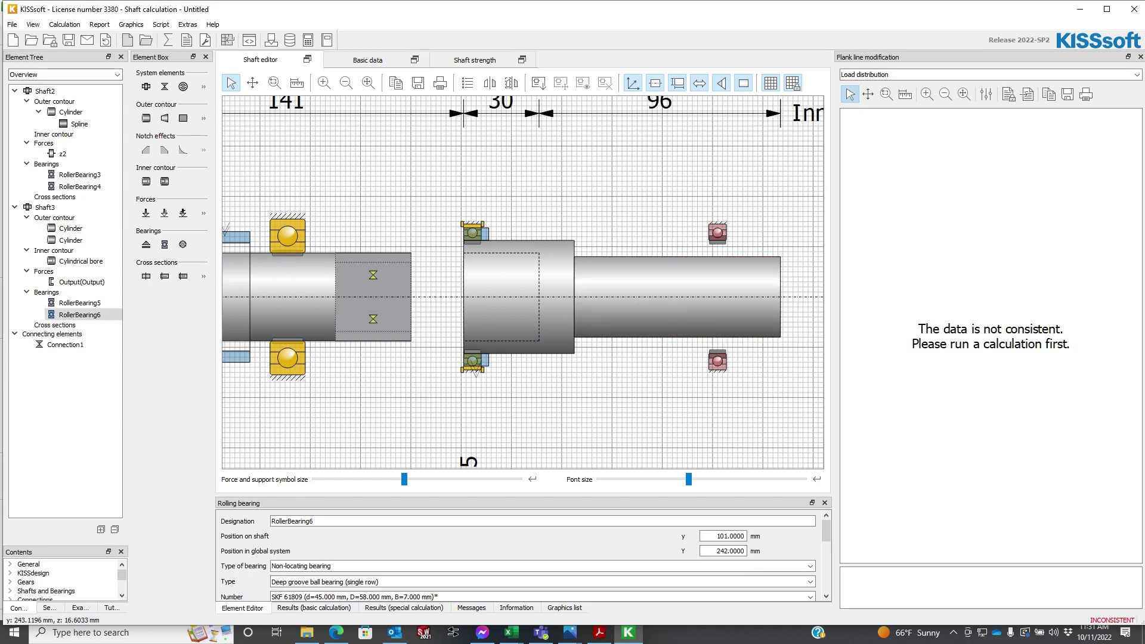
pyautogui.moveTo(479, 236); pyautogui.dragTo(750, 259)
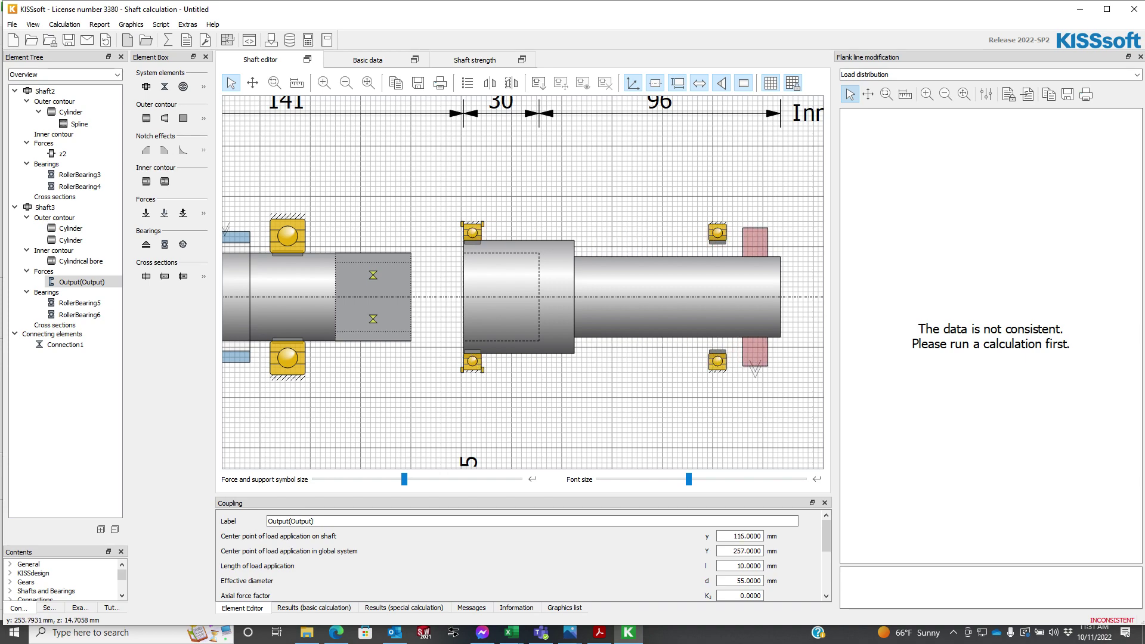
pyautogui.moveTo(472, 232); pyautogui.dragTo(591, 233)
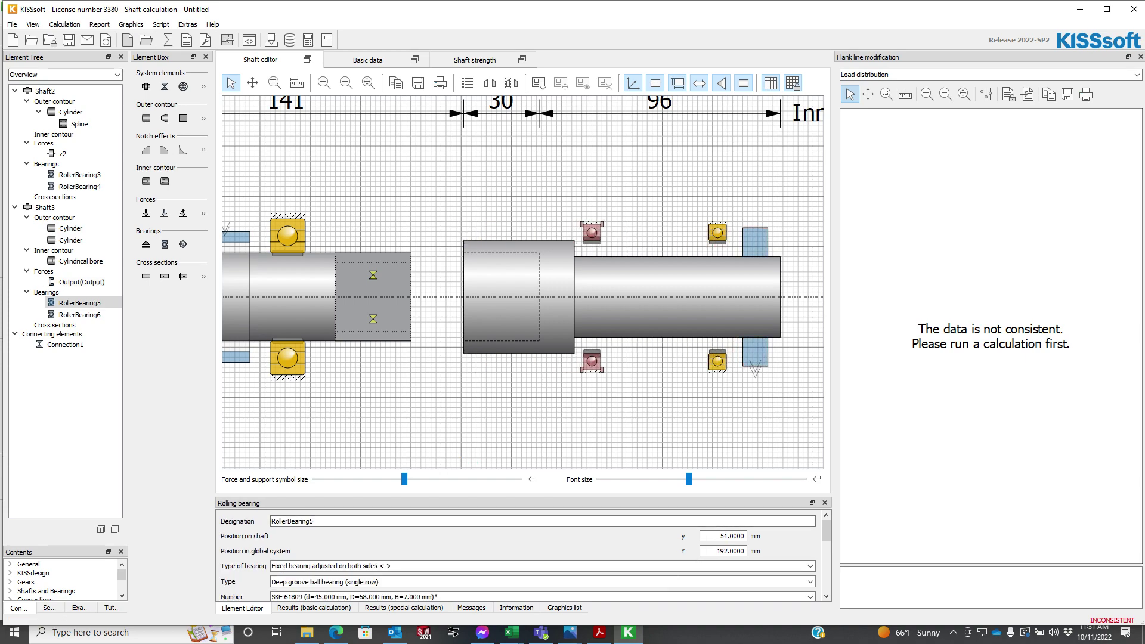
# Step: Size RollerBearing5 and RollerBearing6 to the 32 mm shaft diameter, using the KOYO 60/32 bearing with 58 mm outer diameter
pyautogui.moveTo(582, 496); pyautogui.dragTo(581, 463)
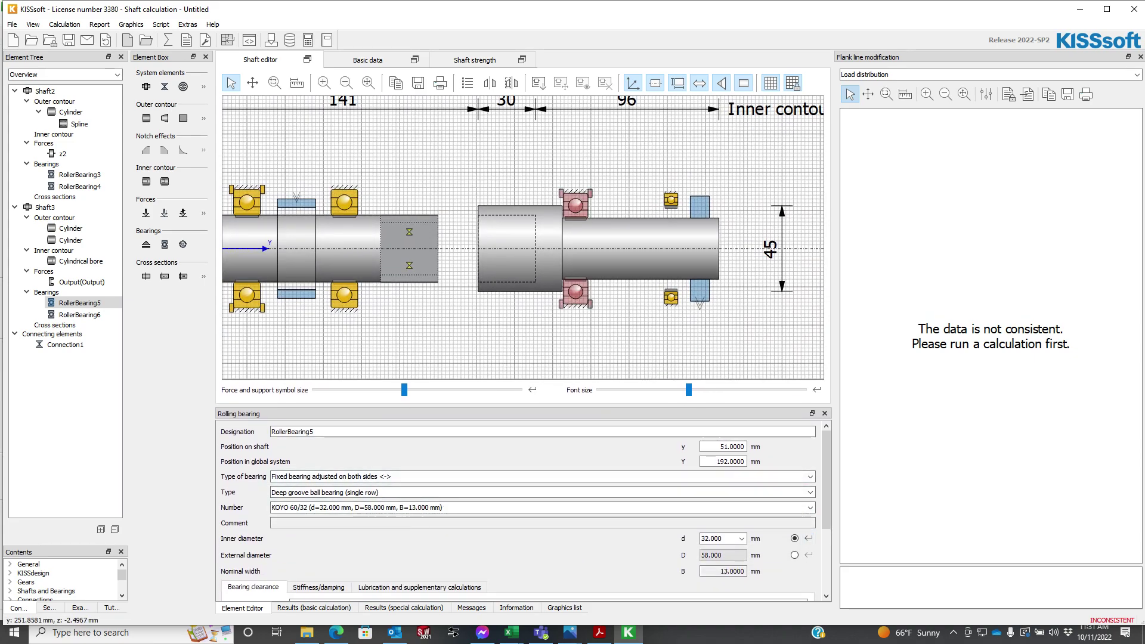
pyautogui.click(668, 199)
pyautogui.click(808, 539)
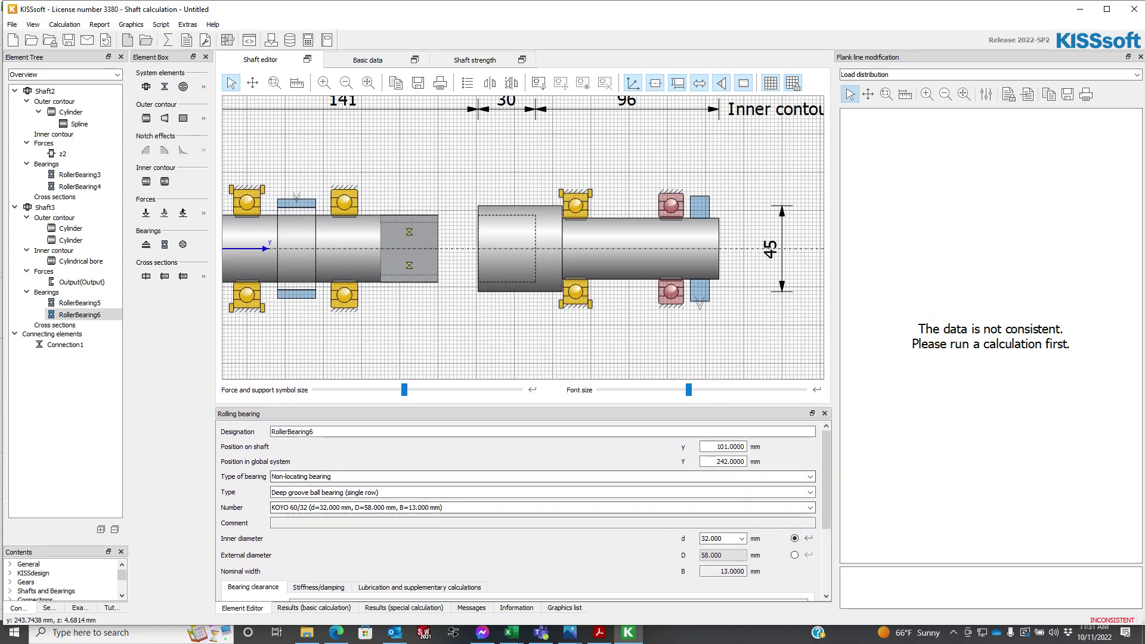
# Step: Change RollerBearing5 on Shaft3 to a fixed bearing adjusted on the left side
pyautogui.moveTo(581, 207); pyautogui.dragTo(576, 206)
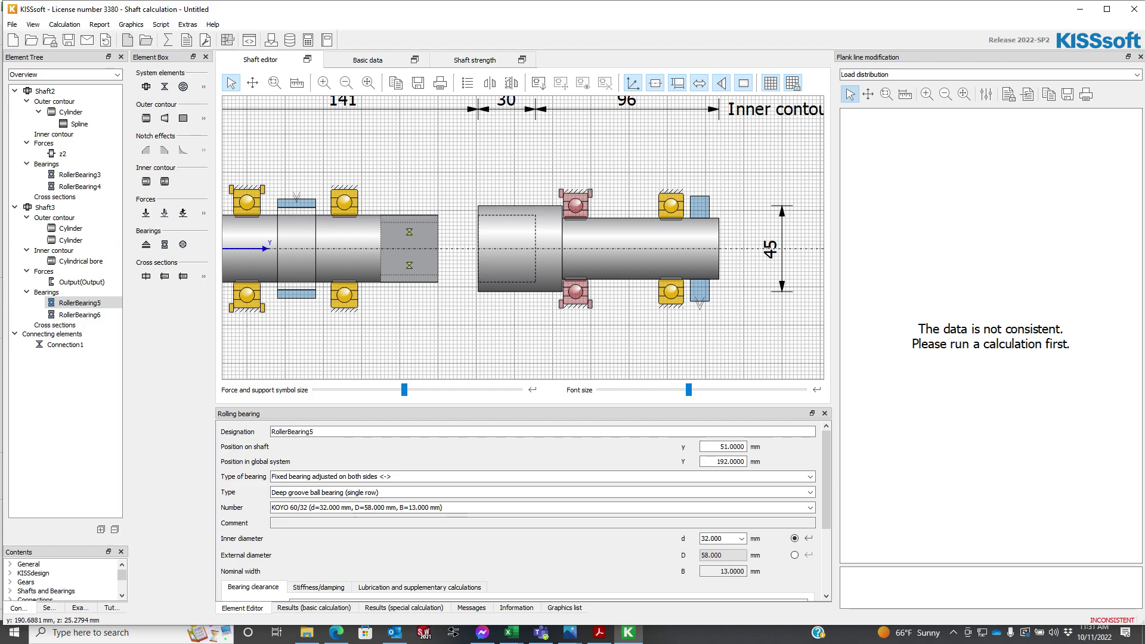
pyautogui.click(457, 477)
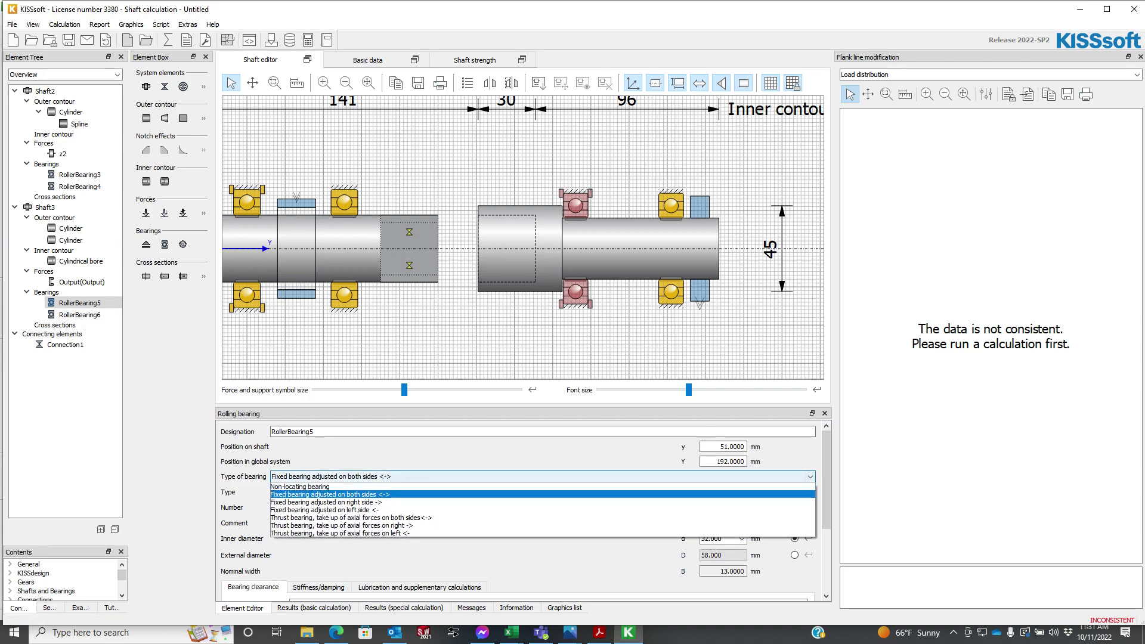
pyautogui.press('Down')
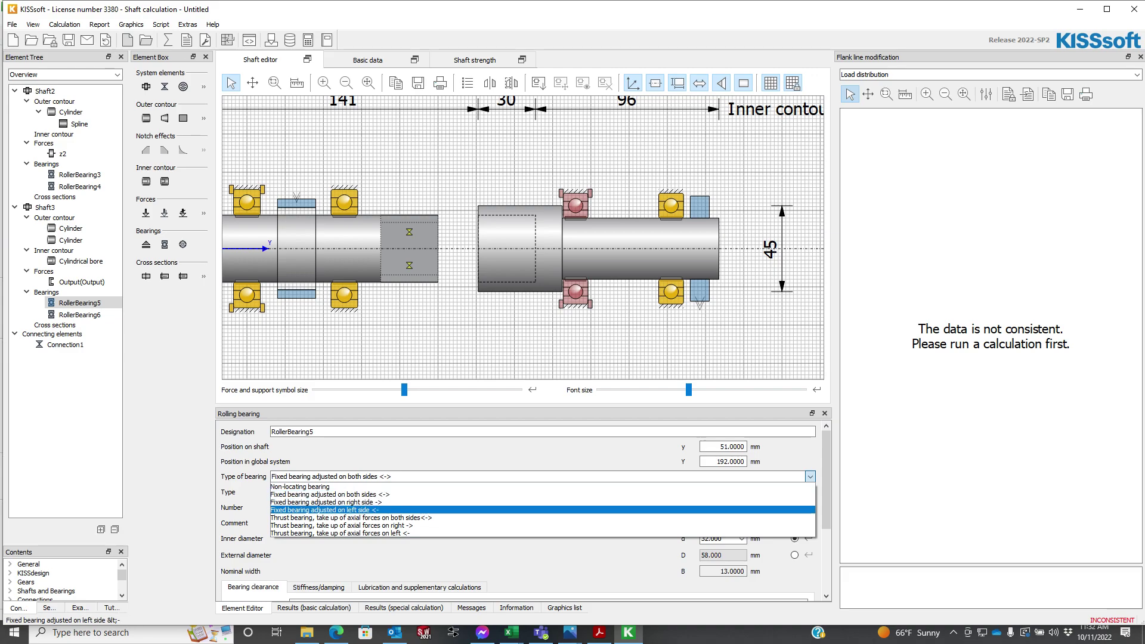
pyautogui.click(456, 510)
# Step: Change RollerBearing6 on Shaft3 to a fixed bearing adjusted on the right side
pyautogui.click(671, 292)
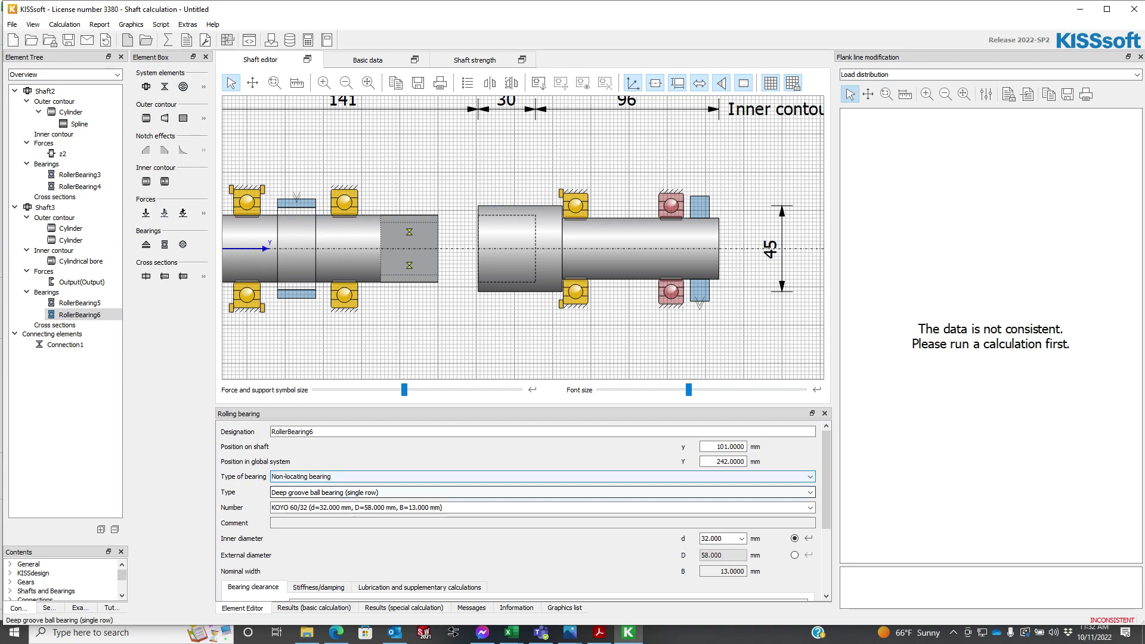
pyautogui.hotkey('alt', 'Down')
pyautogui.press('Down')
pyautogui.press('Down')
pyautogui.press('Down')
pyautogui.press('Return')
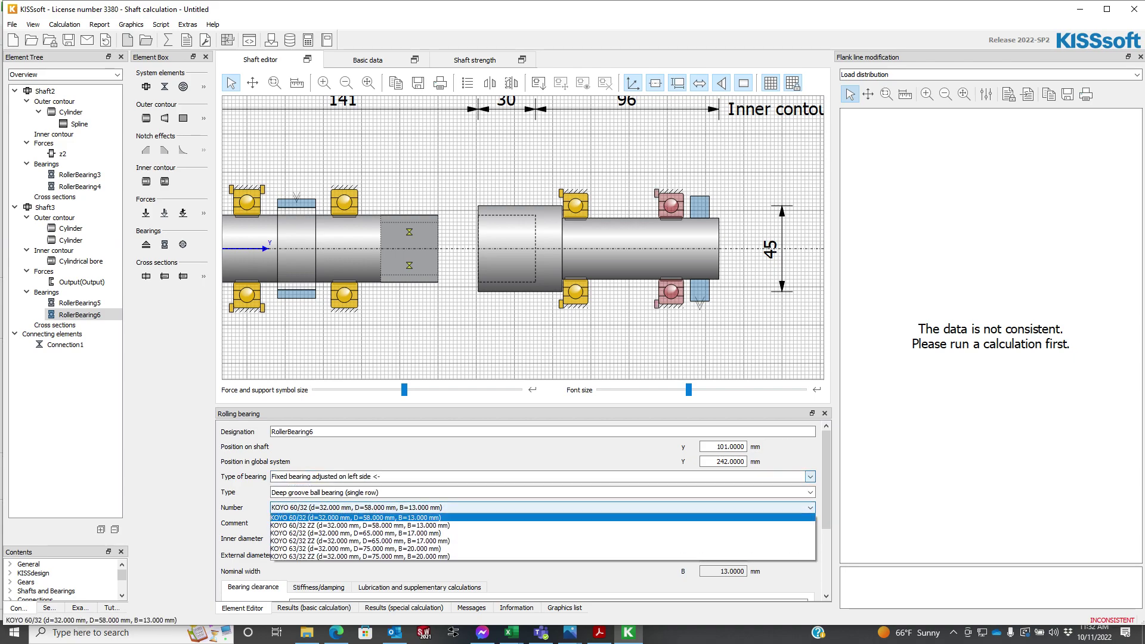
pyautogui.hotkey('alt', 'Down')
pyautogui.press('Up')
pyautogui.press('Up')
pyautogui.press('Down')
pyautogui.press('Return')
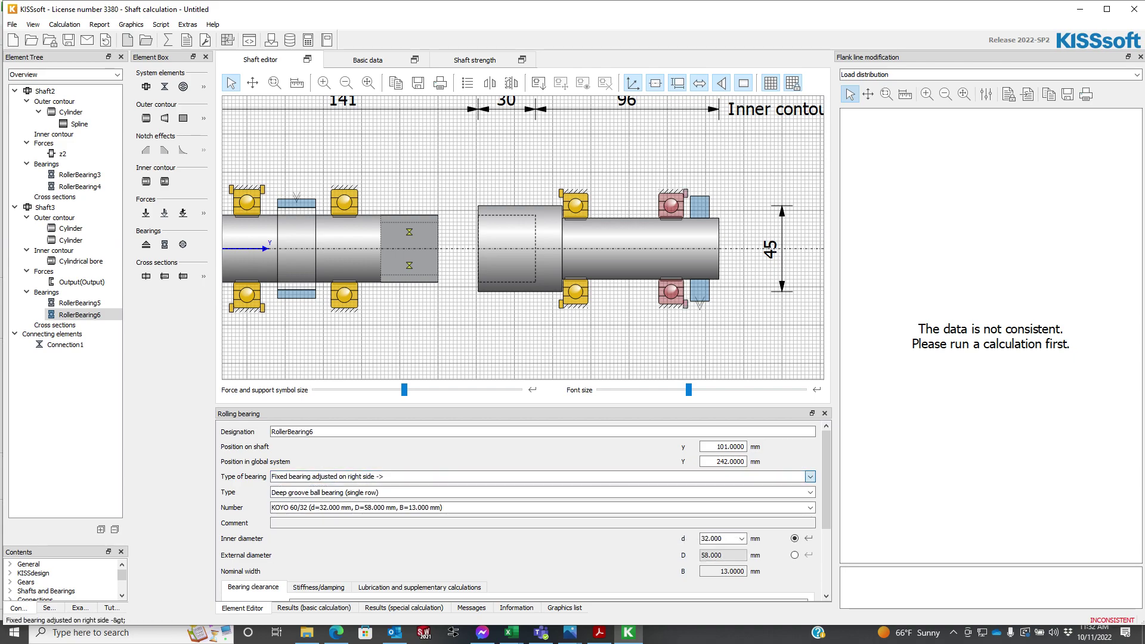
# Step: Shift RollerBearing6 and the output coupling (to 113 mm) back along Shaft3, and set the coupling's effective diameter to 40 mm and load length to 20 mm
pyautogui.click(699, 204)
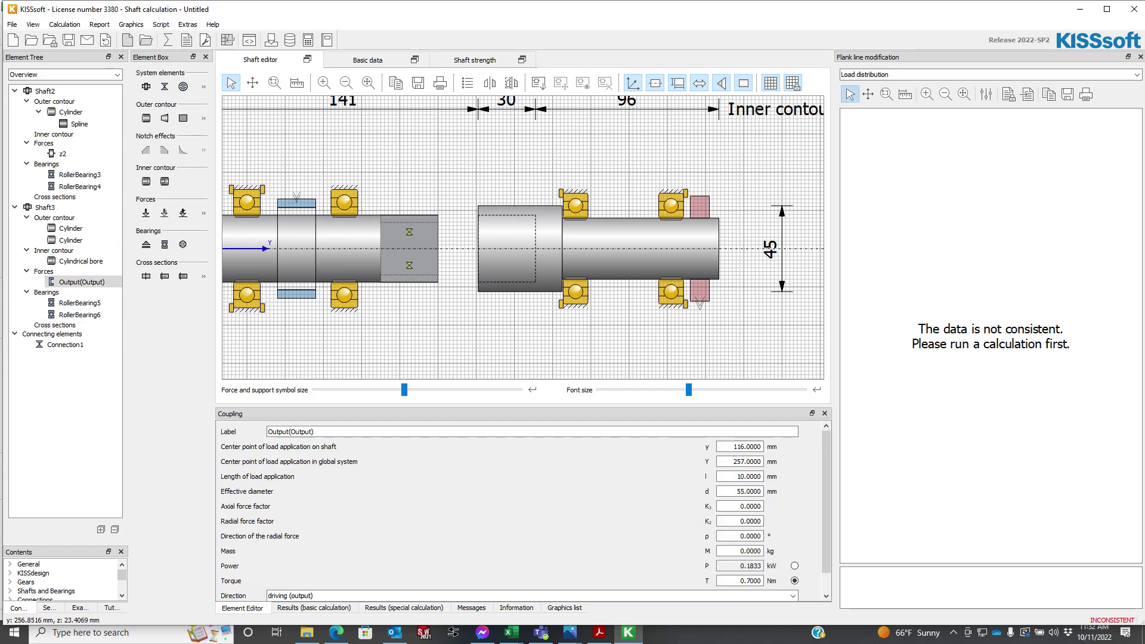
pyautogui.moveTo(674, 203)
pyautogui.mouseDown()
pyautogui.moveTo(657, 203)
pyautogui.moveTo(694, 203)
pyautogui.mouseUp()
pyautogui.press('Tab')
pyautogui.press('Tab')
pyautogui.press('Tab')
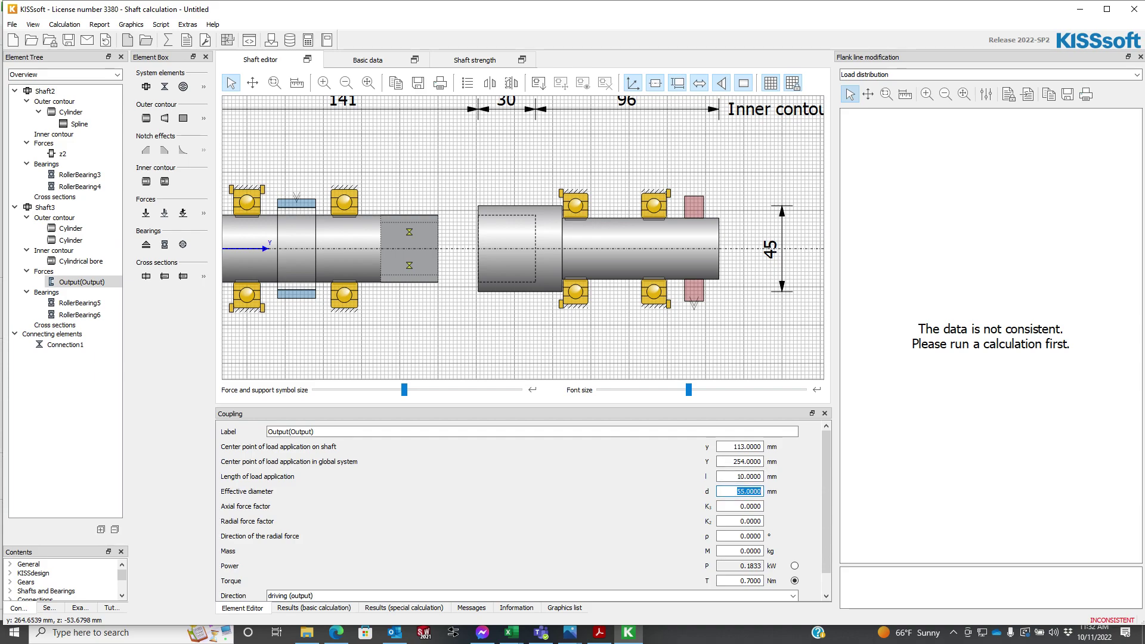
pyautogui.write('40')
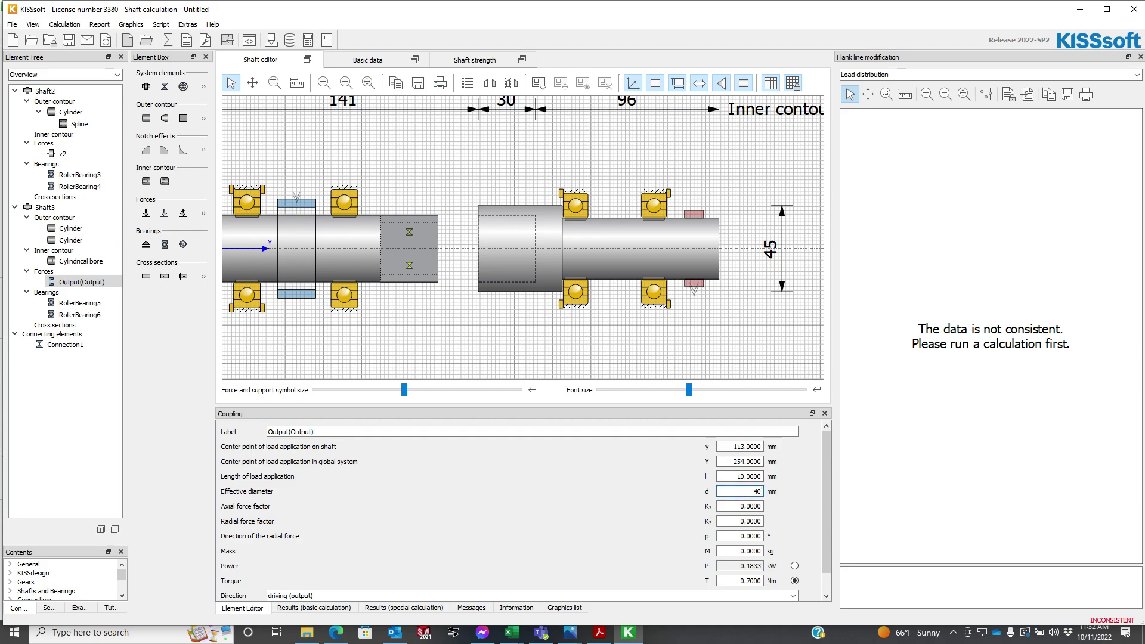
pyautogui.doubleClick(749, 477)
pyautogui.write('20')
pyautogui.click(621, 352)
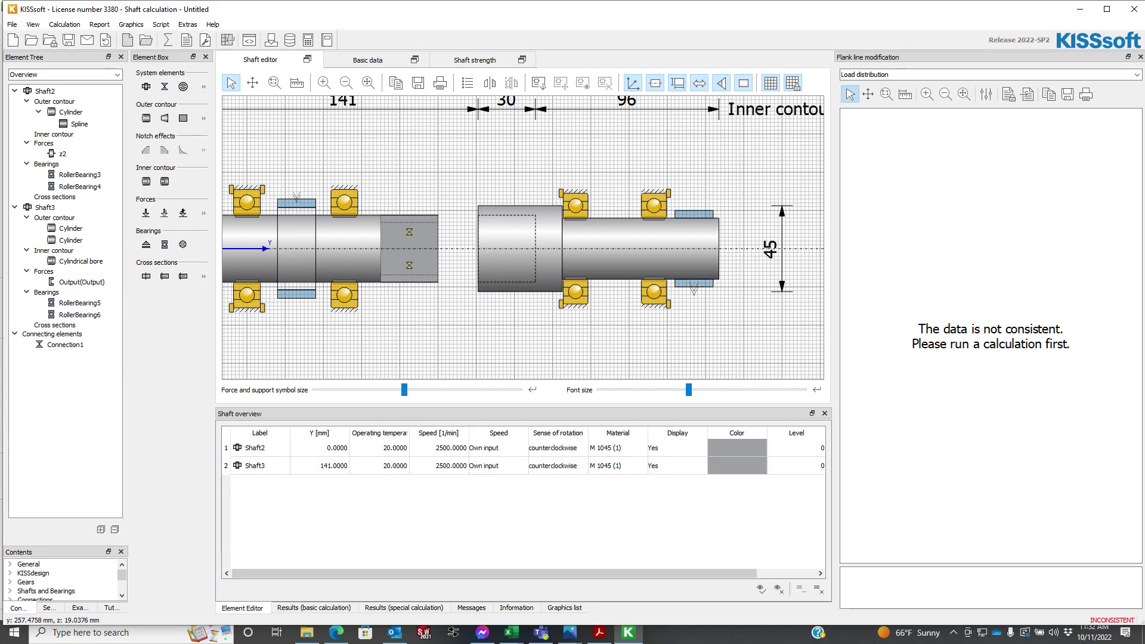
# Step: Change RollerBearing3 on Shaft2 to a fixed bearing adjusted on the left side
pyautogui.click(701, 213)
pyautogui.click(290, 209)
pyautogui.click(292, 204)
pyautogui.click(248, 201)
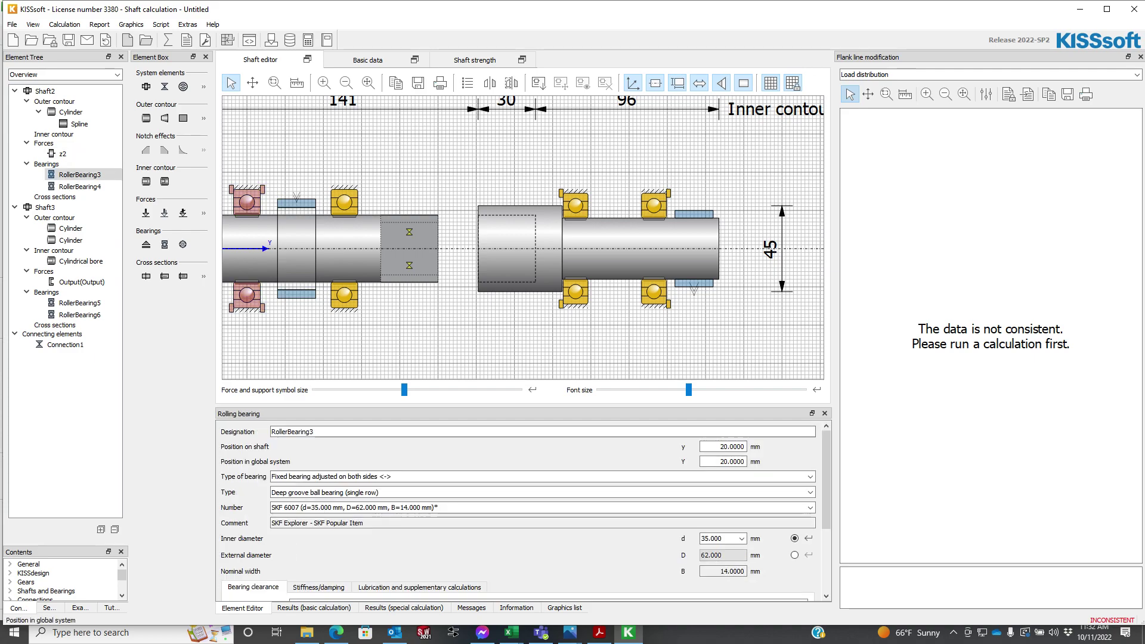
pyautogui.click(382, 476)
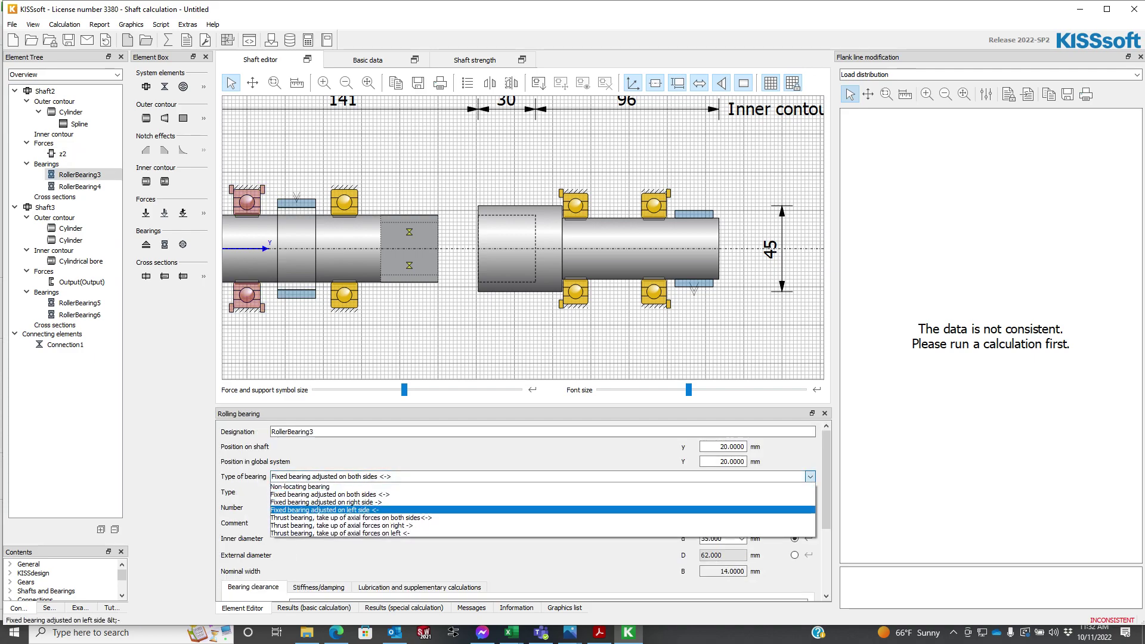
pyautogui.click(325, 510)
# Step: Change RollerBearing4 on Shaft2 to a fixed bearing adjusted on the right side
pyautogui.click(344, 203)
pyautogui.click(810, 477)
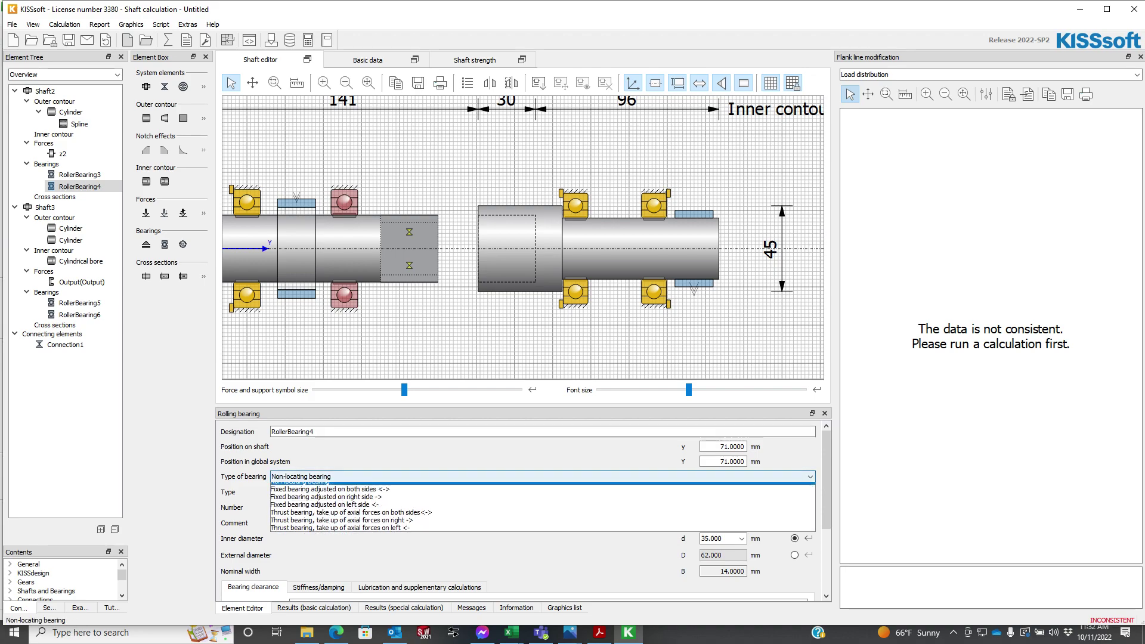
pyautogui.click(325, 502)
pyautogui.click(399, 341)
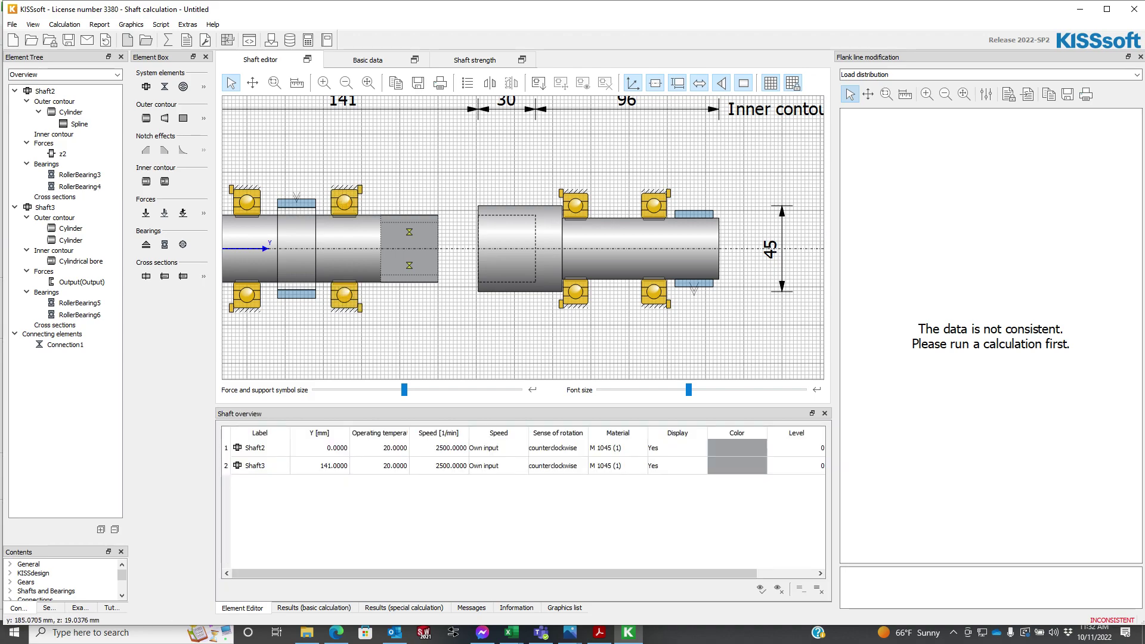
# Step: Move Shaft3 to global position Y 91 mm so its bore fits over Shaft2's splined end
pyautogui.click(45, 208)
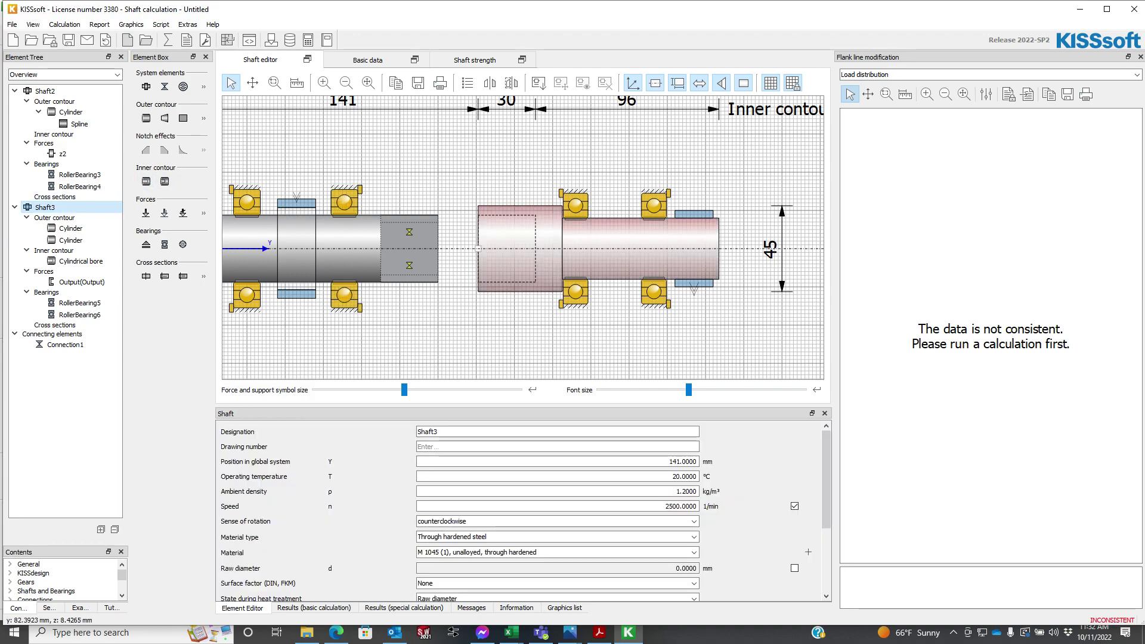
pyautogui.moveTo(479, 249); pyautogui.dragTo(381, 249)
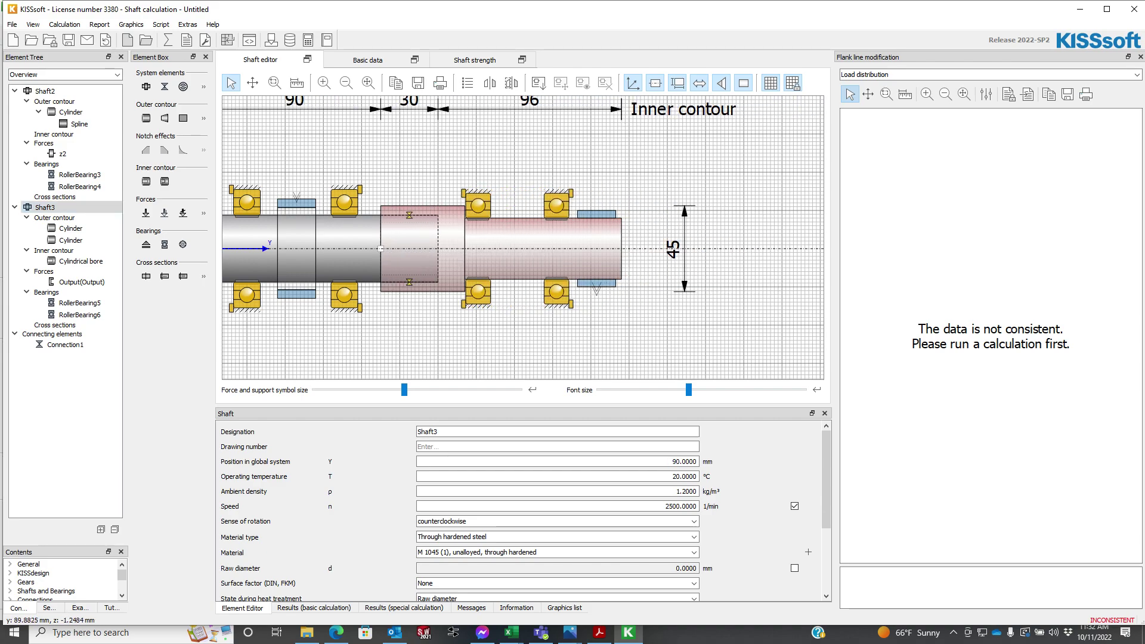
pyautogui.scroll(4, 389, 232)
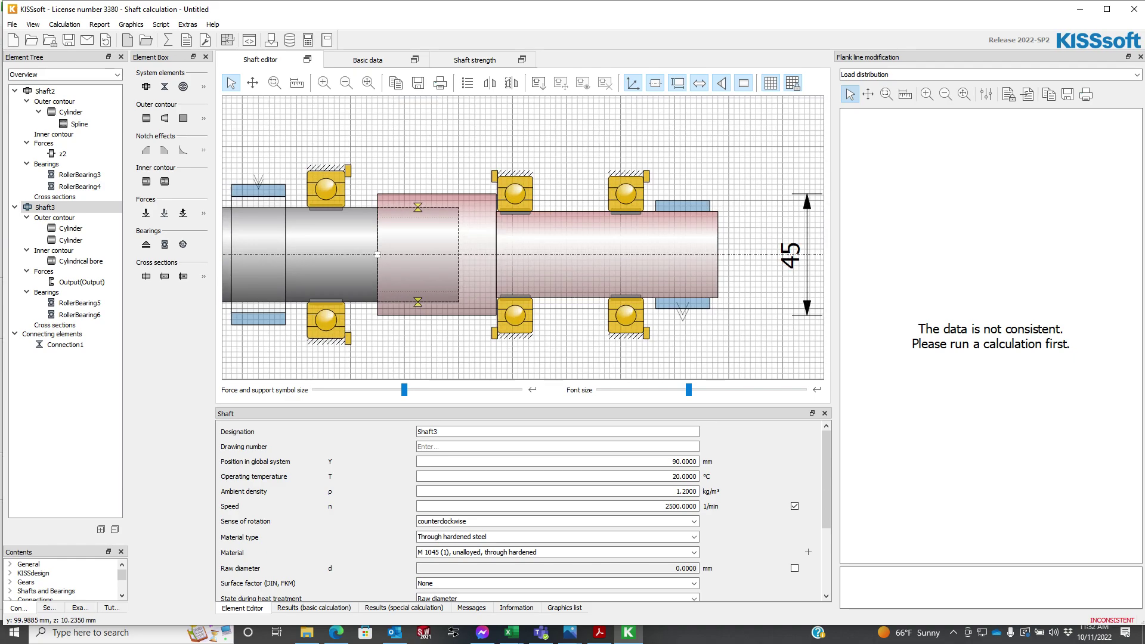
pyautogui.moveTo(365, 279); pyautogui.dragTo(370, 278)
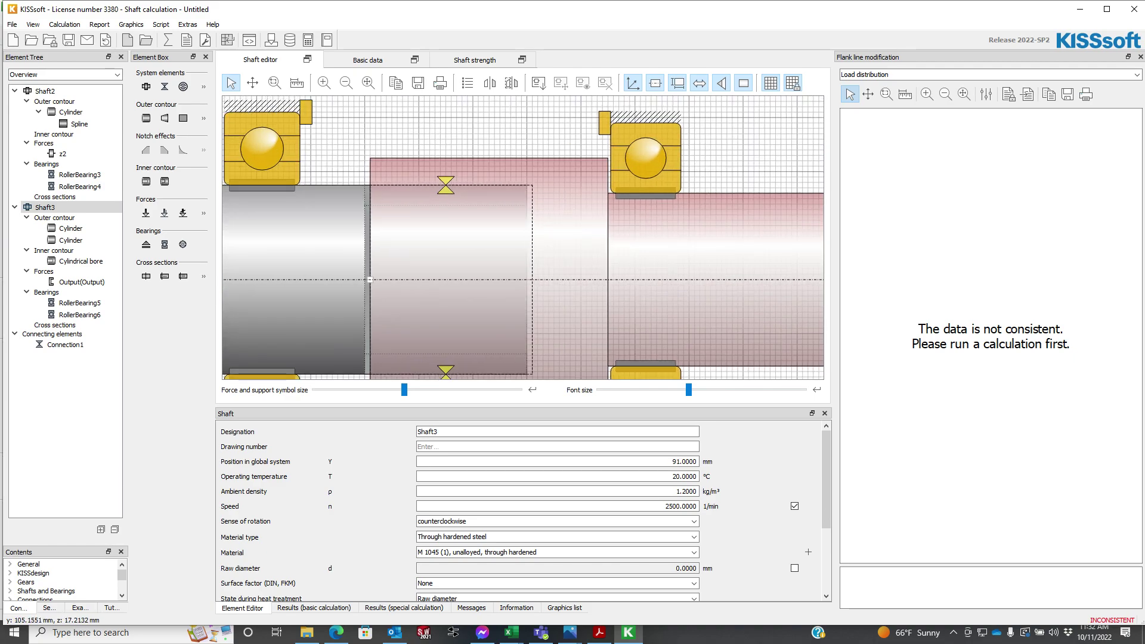
# Step: Select the spline connection between Shaft2 and Shaft3 and preview its Cartesian support options
pyautogui.click(445, 187)
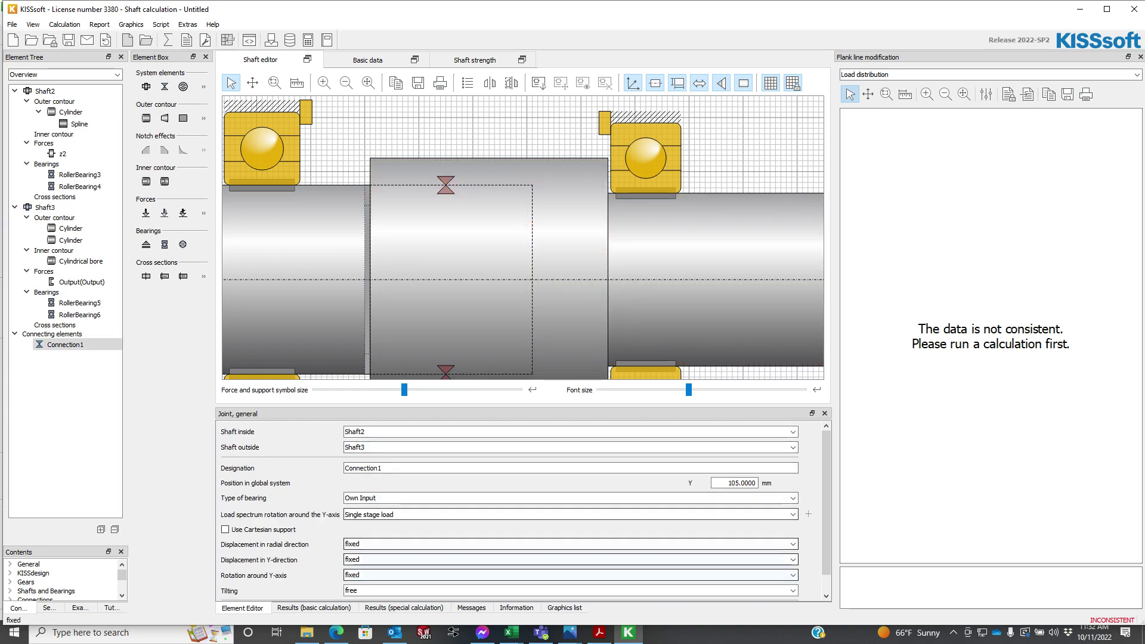
pyautogui.scroll(-1, 526, 490)
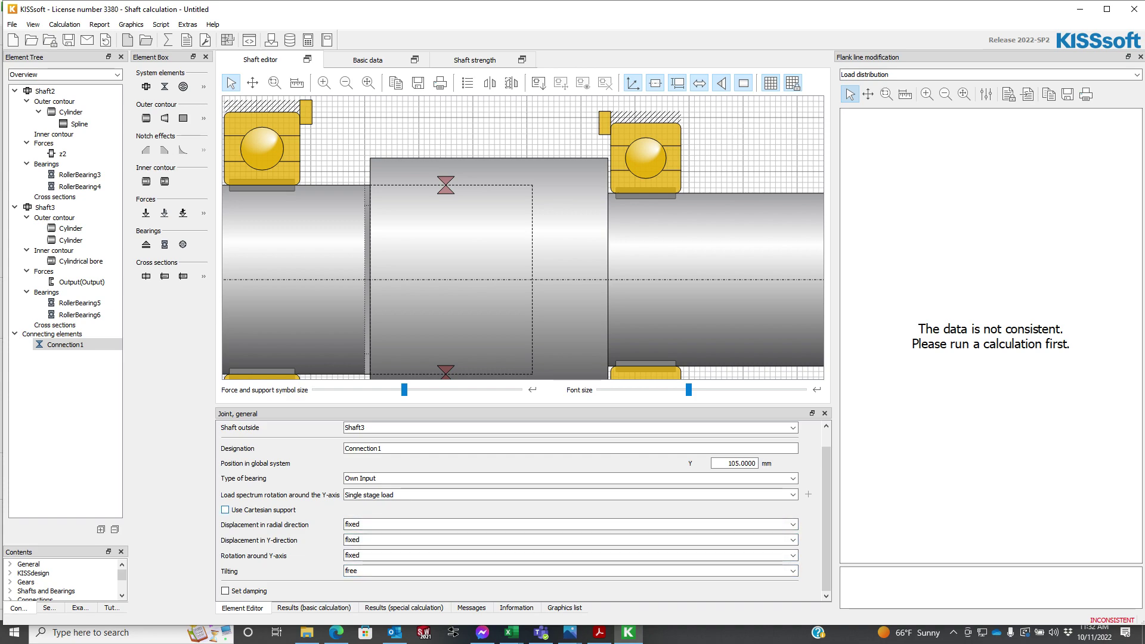
pyautogui.click(225, 509)
pyautogui.scroll(-1, 239, 511)
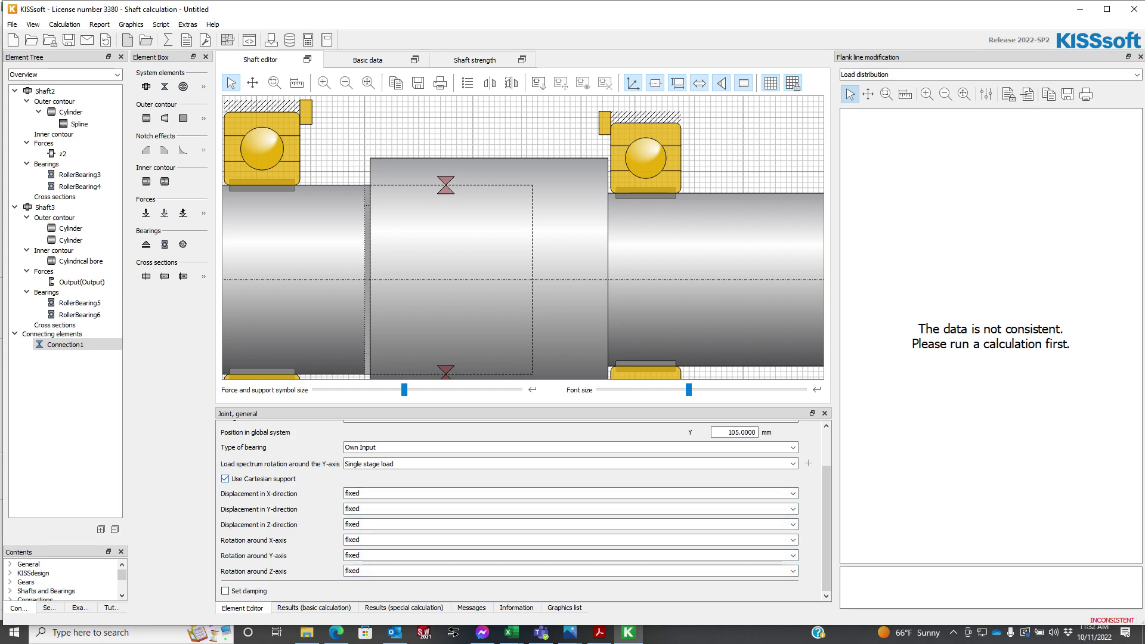
pyautogui.click(226, 479)
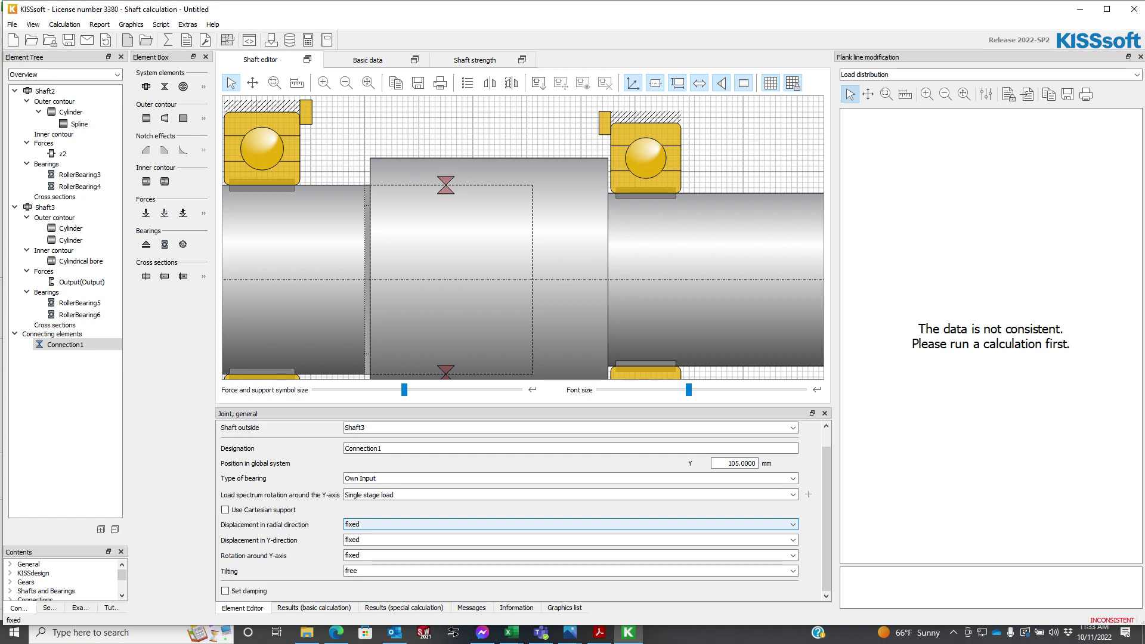
# Step: Set Connection1's radial displacement to fixed with clearance, using a radial clearance of 20 µm
pyautogui.click(399, 525)
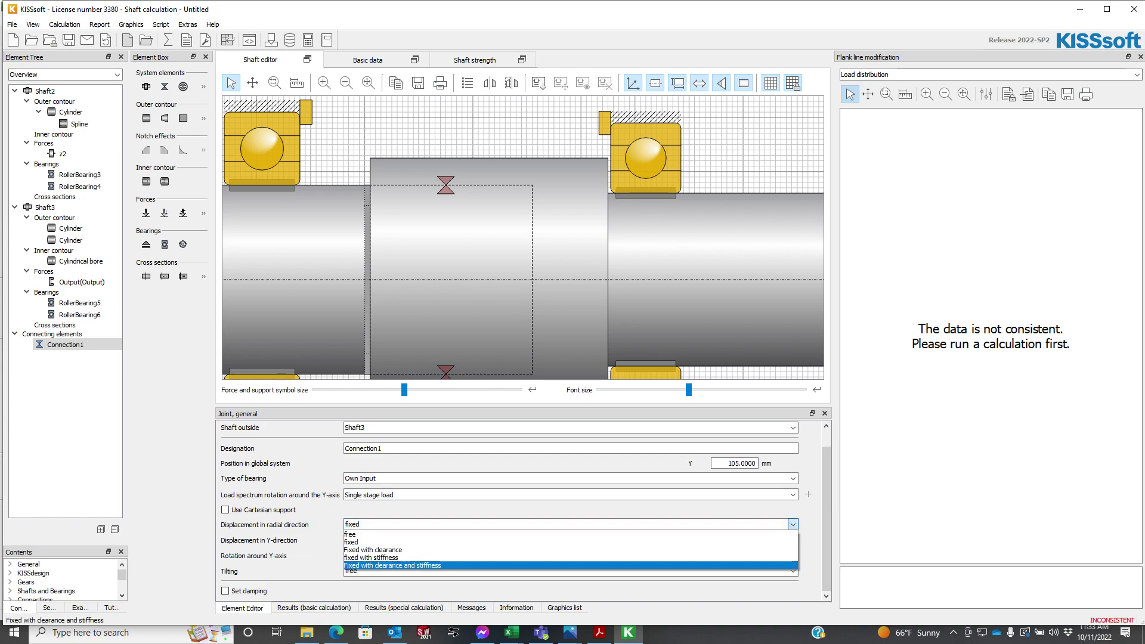
pyautogui.press('Up')
pyautogui.press('Up')
pyautogui.press('Return')
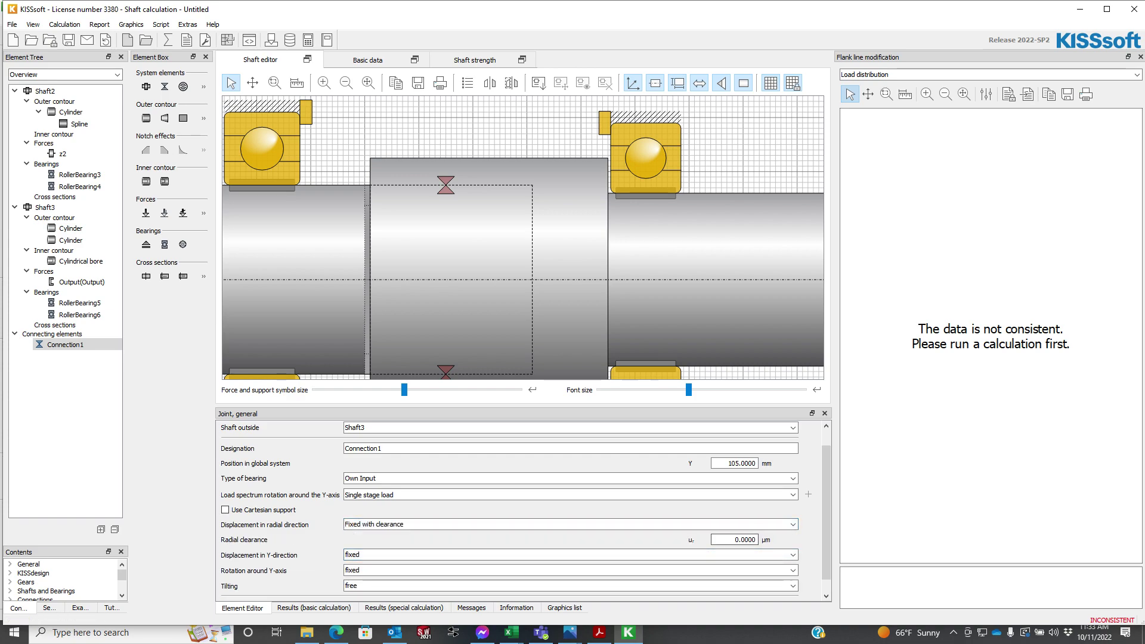
pyautogui.press('Tab')
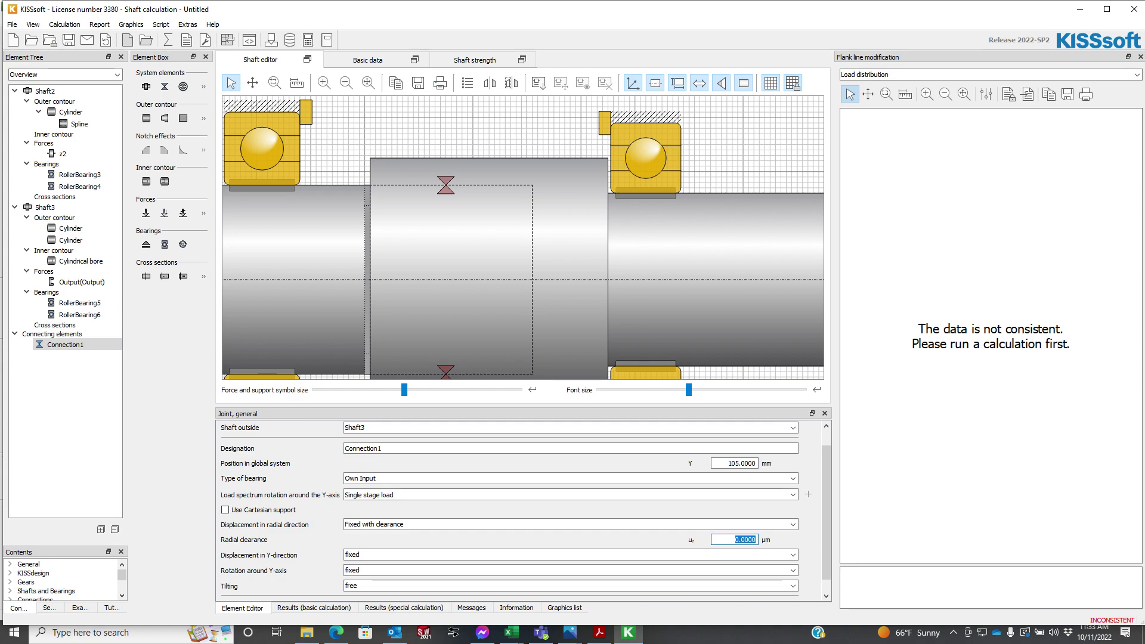
pyautogui.write('20')
pyautogui.press('Return')
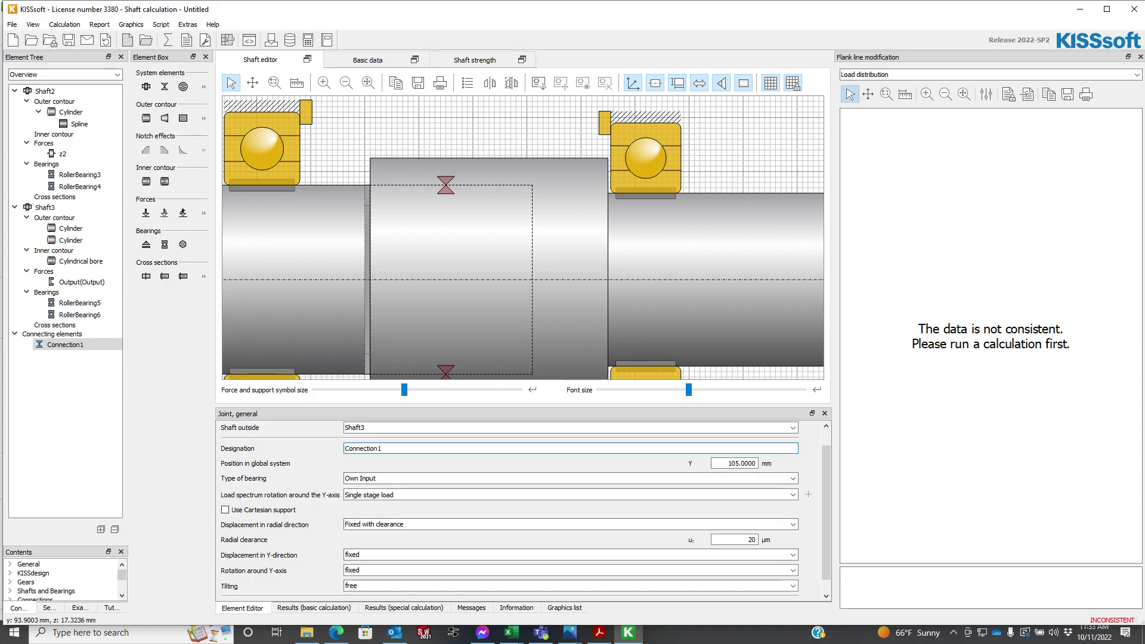
# Step: Run the shaft calculation and acknowledge the bearing warnings
pyautogui.scroll(-7, 387, 187)
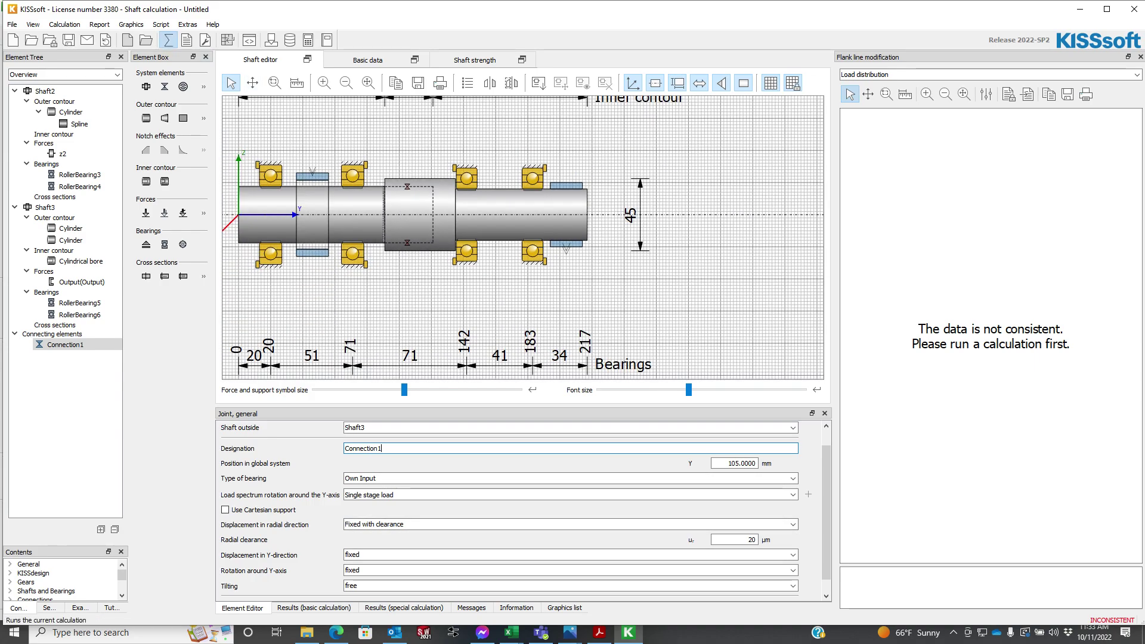
pyautogui.click(169, 40)
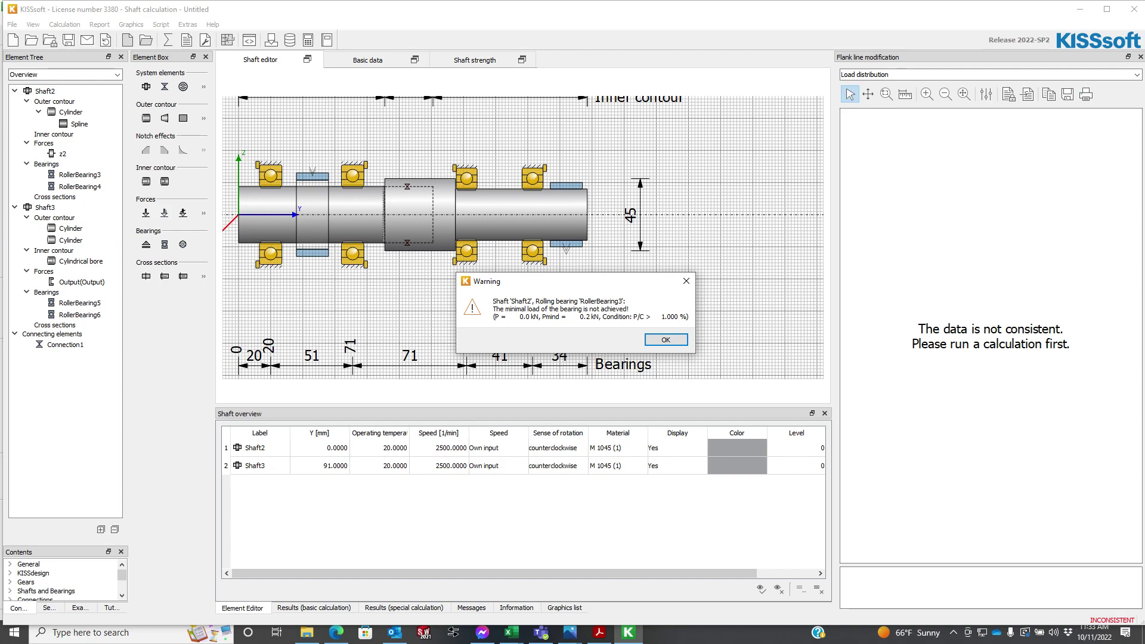
pyautogui.press('Return')
pyautogui.press('Return')
pyautogui.press('Return')
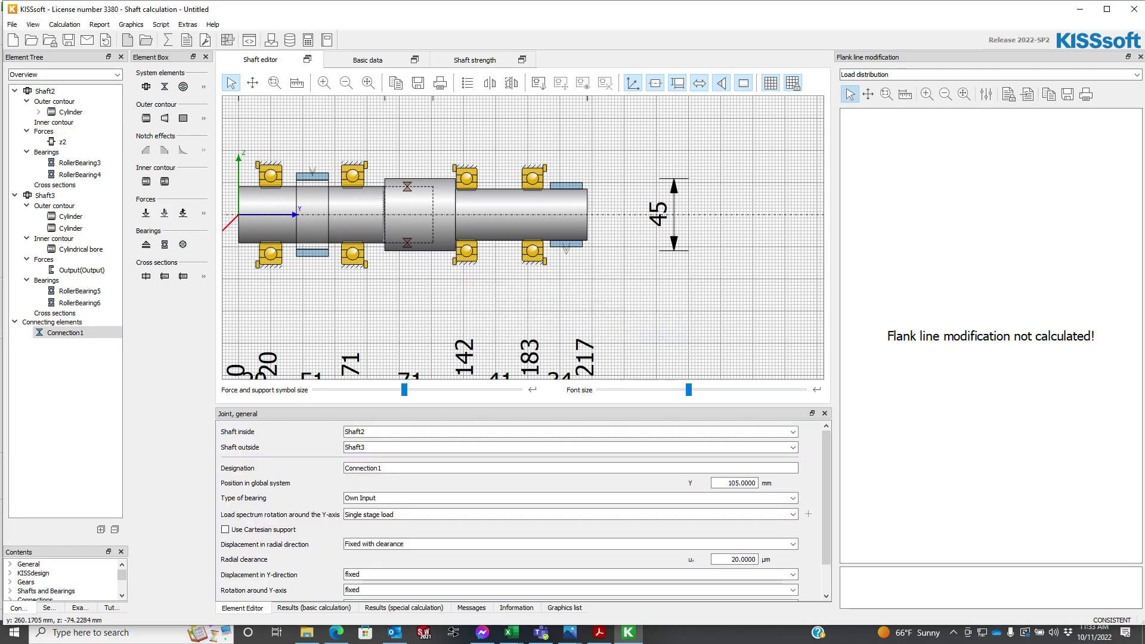
# Step: Add a centrical load to Shaft3 and place it between the shaft's two bearings at y 71 mm
pyautogui.click(45, 196)
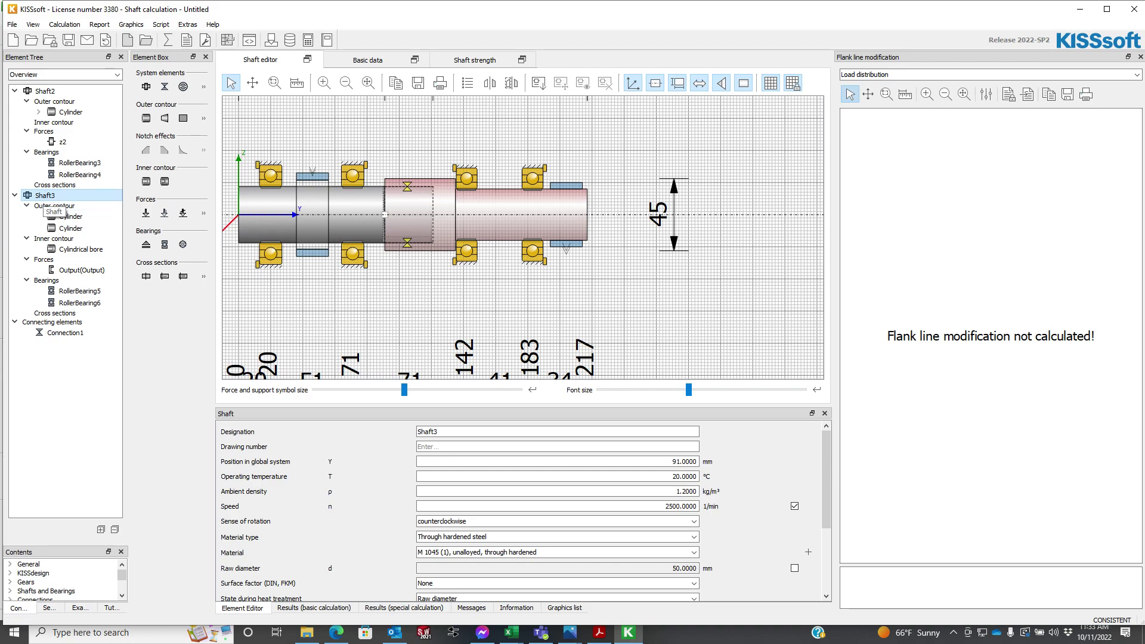
pyautogui.click(57, 260)
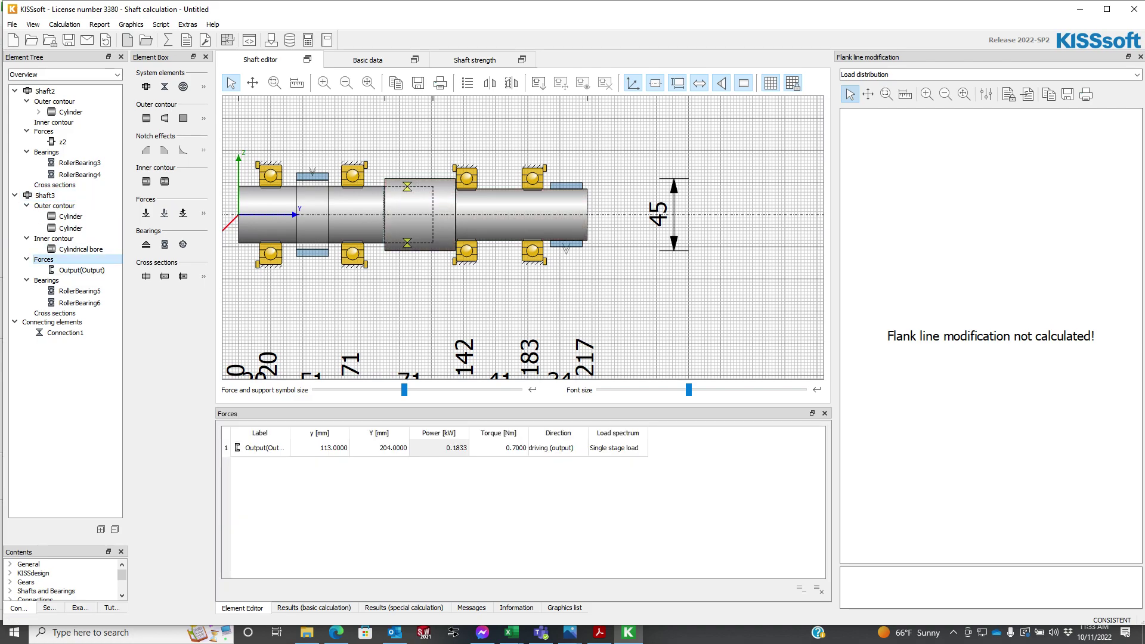
pyautogui.rightClick(57, 260)
pyautogui.moveTo(87, 266)
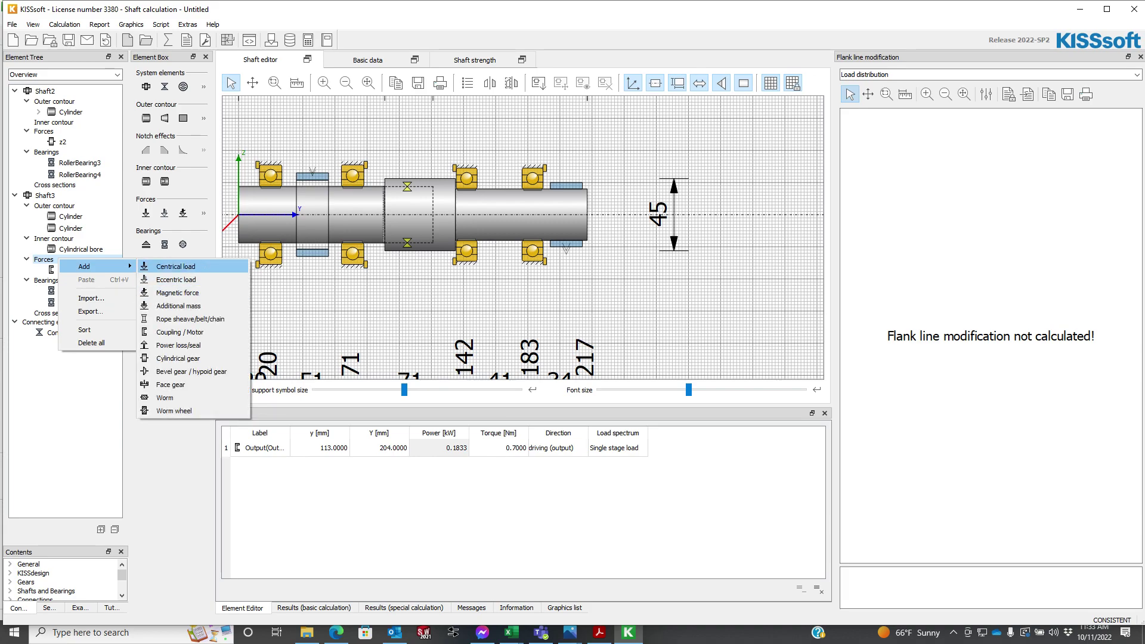
pyautogui.click(176, 266)
pyautogui.click(386, 168)
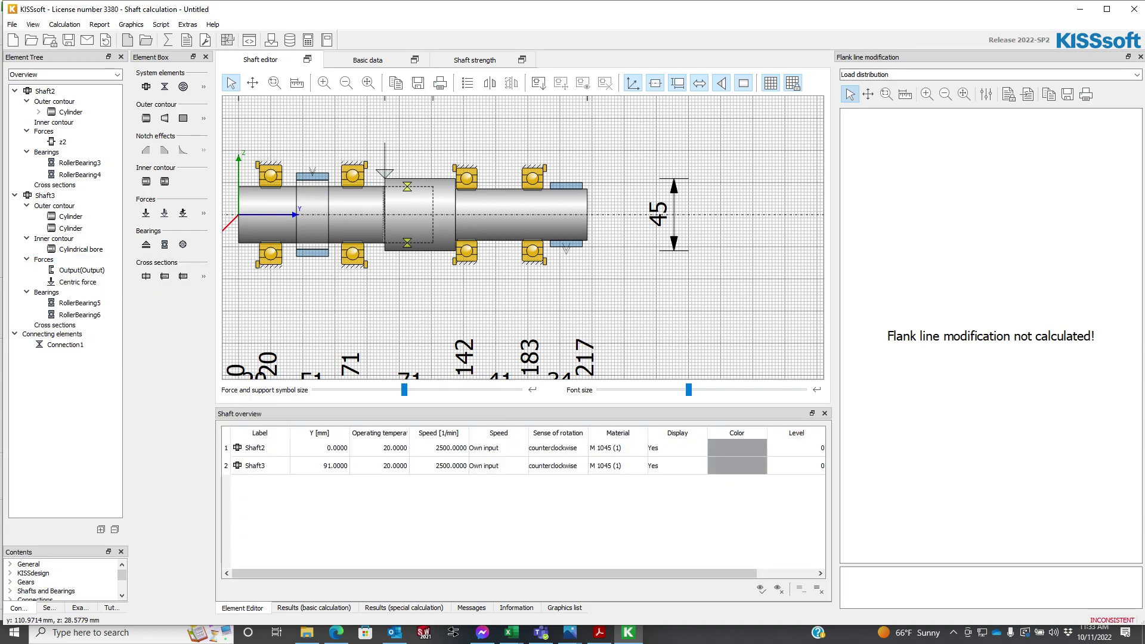
pyautogui.moveTo(386, 172); pyautogui.dragTo(499, 176)
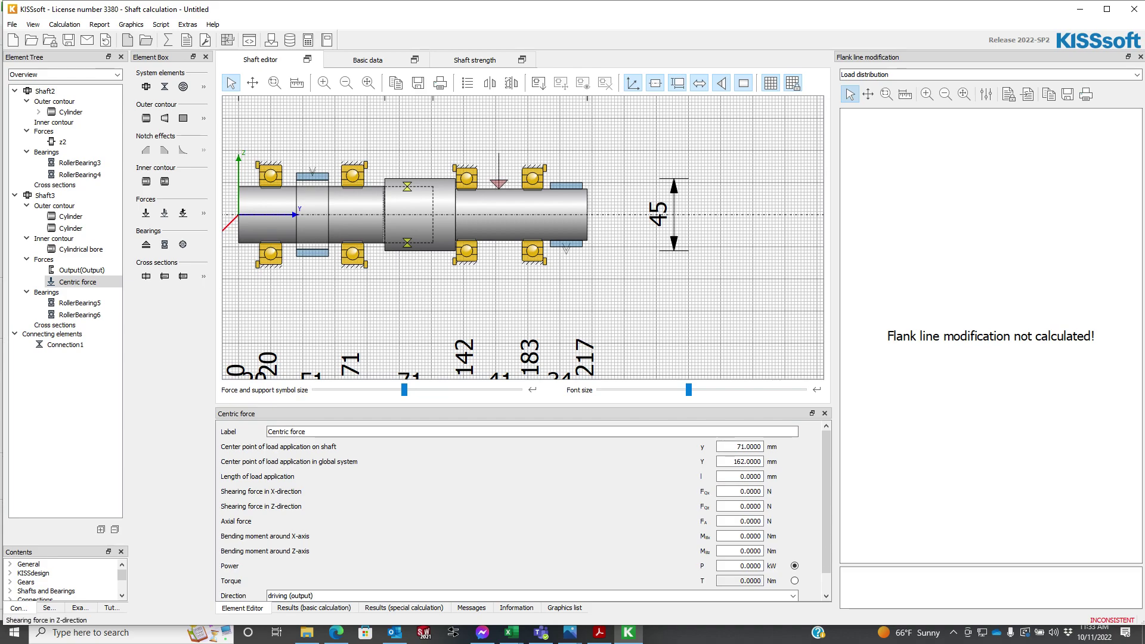
# Step: Set the centric force's shearing force in Z-direction to -50 N
pyautogui.doubleClick(751, 506)
pyautogui.write('-50')
pyautogui.click(704, 304)
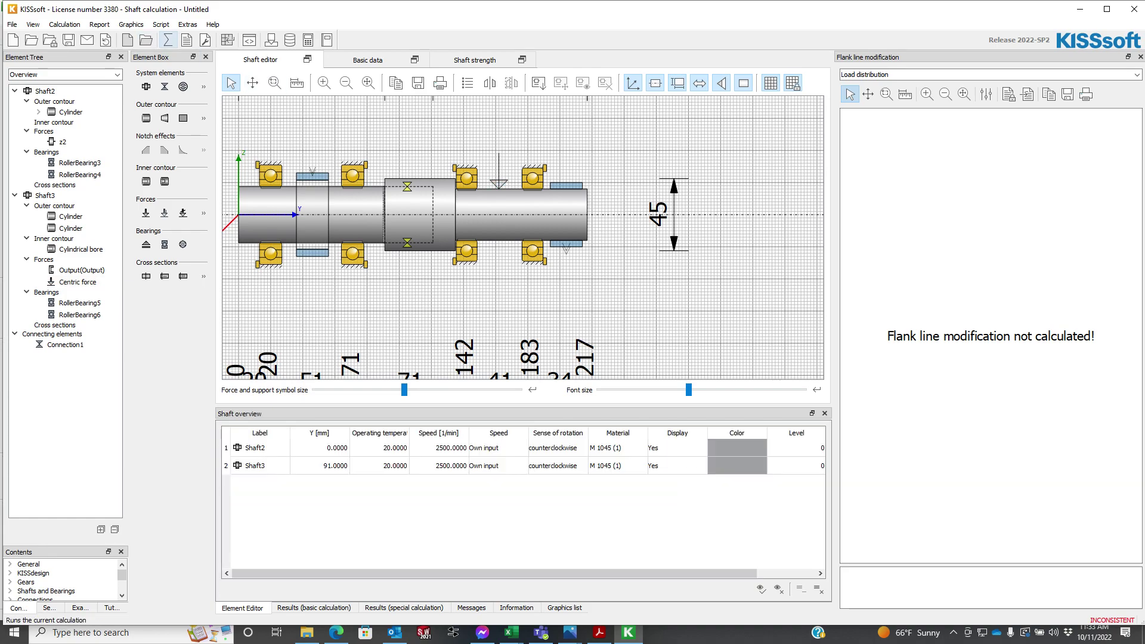
# Step: Rerun the shaft calculation, dismiss the warnings and review the bearing reaction forces in the basic results
pyautogui.click(168, 40)
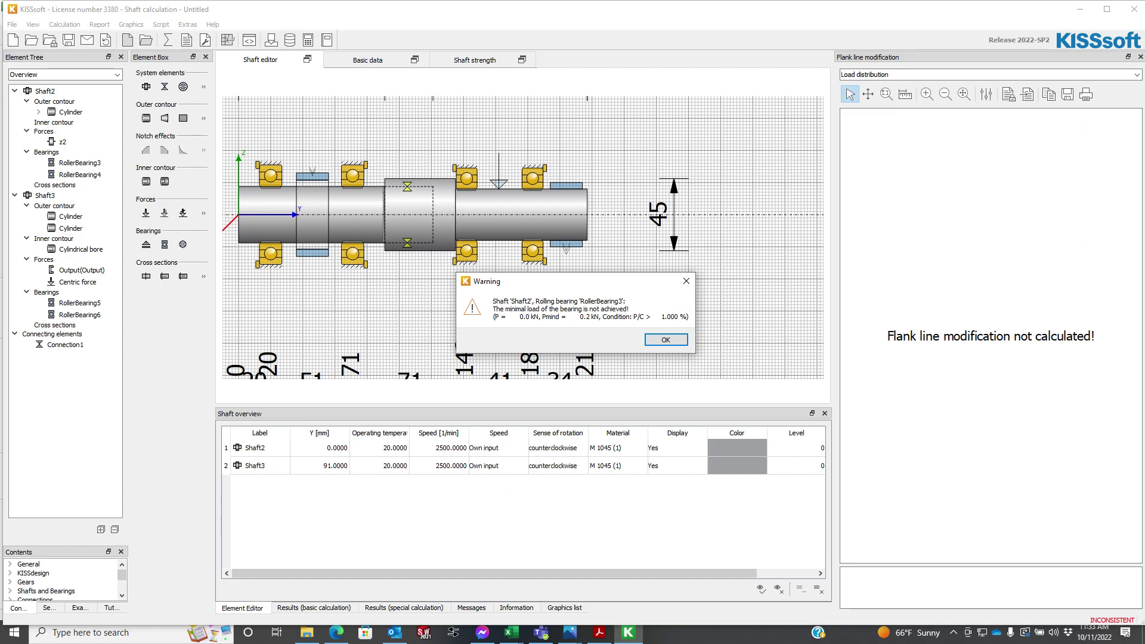
pyautogui.click(667, 340)
pyautogui.click(666, 339)
pyautogui.press('Return')
pyautogui.press('Return')
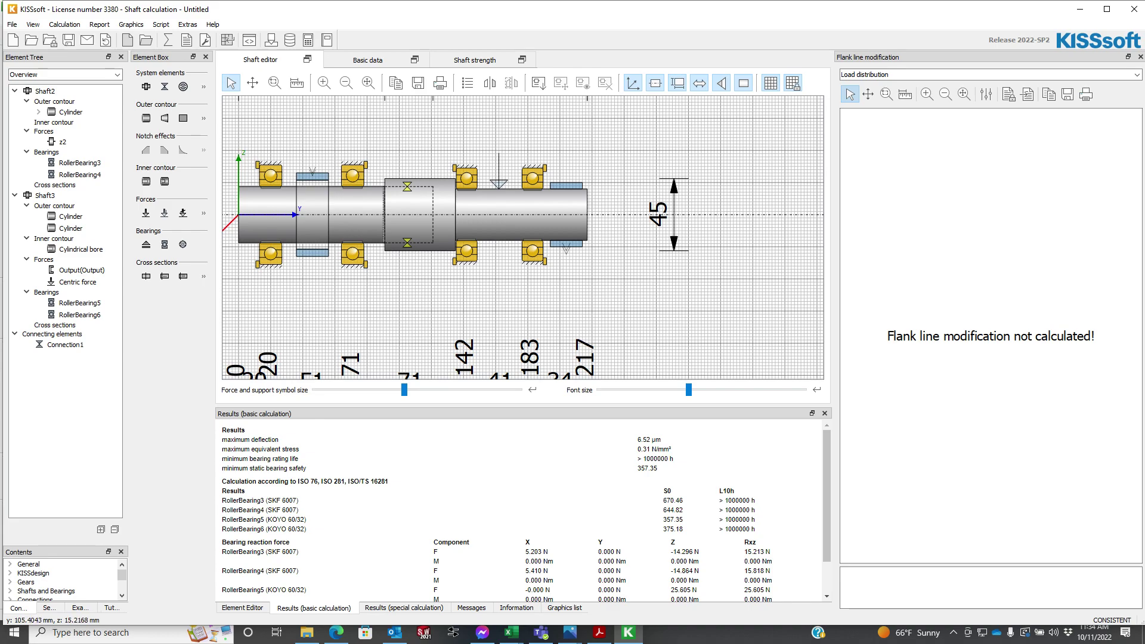
pyautogui.scroll(-2, 526, 513)
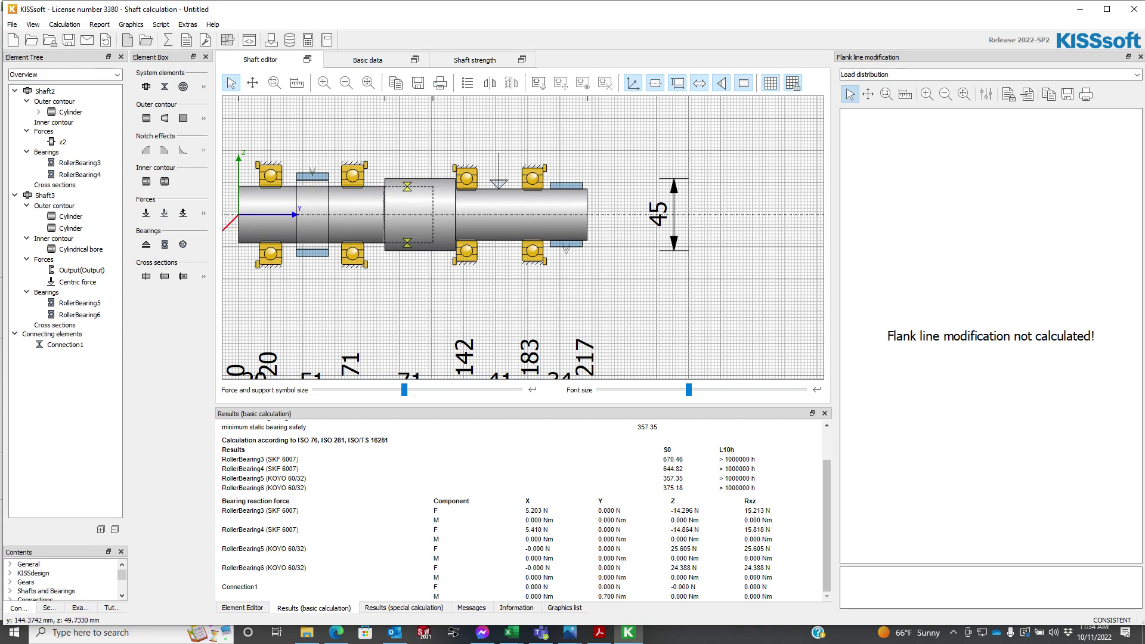
# Step: Enlarge the diameter of Shaft3's first cylinder, the one around the bore, to 48 mm
pyautogui.click(422, 182)
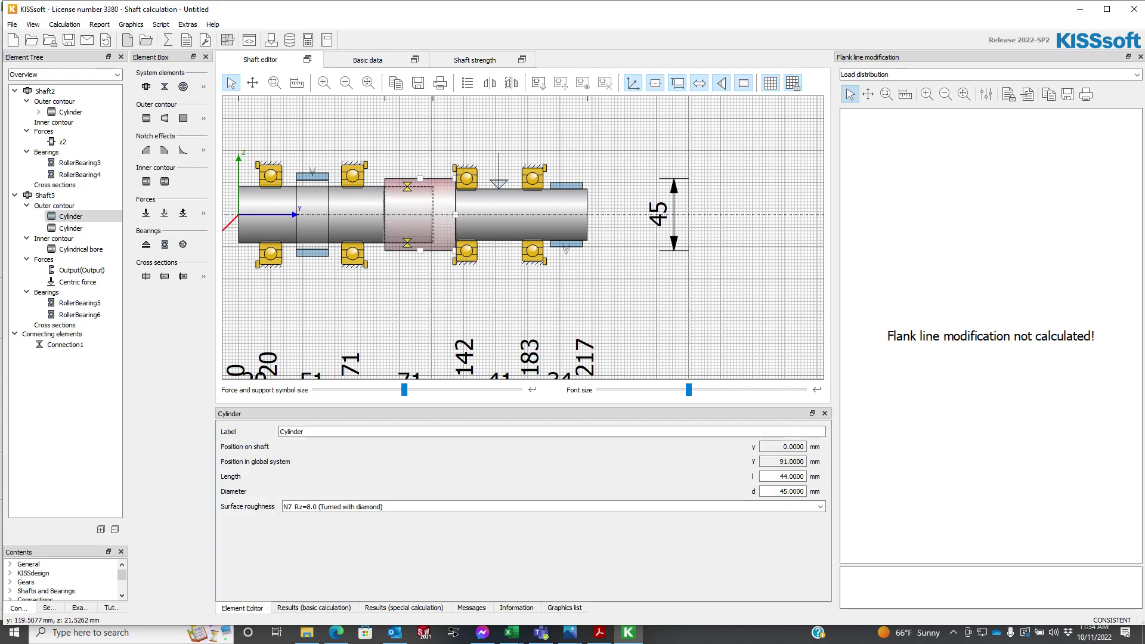
pyautogui.moveTo(420, 179); pyautogui.dragTo(416, 174)
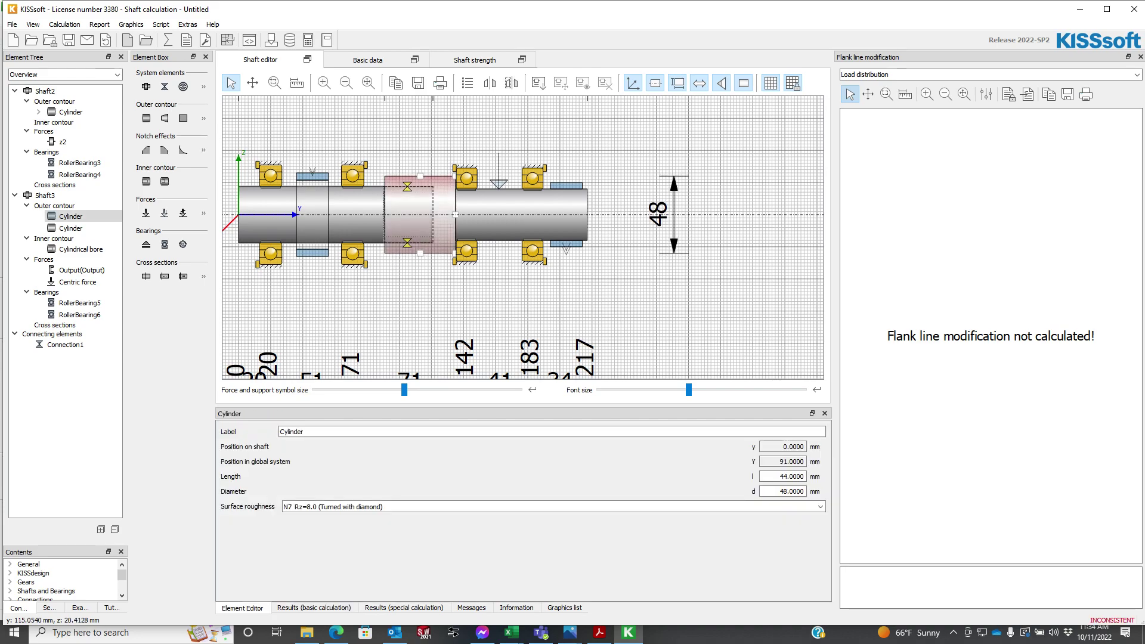
pyautogui.click(474, 298)
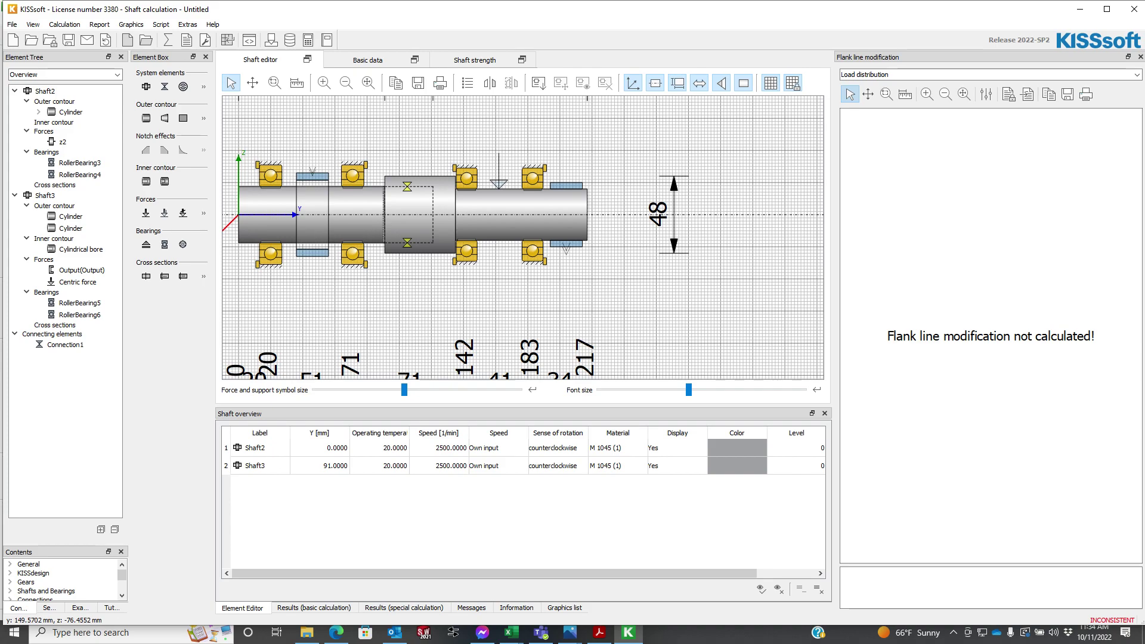
pyautogui.scroll(-3, 394, 269)
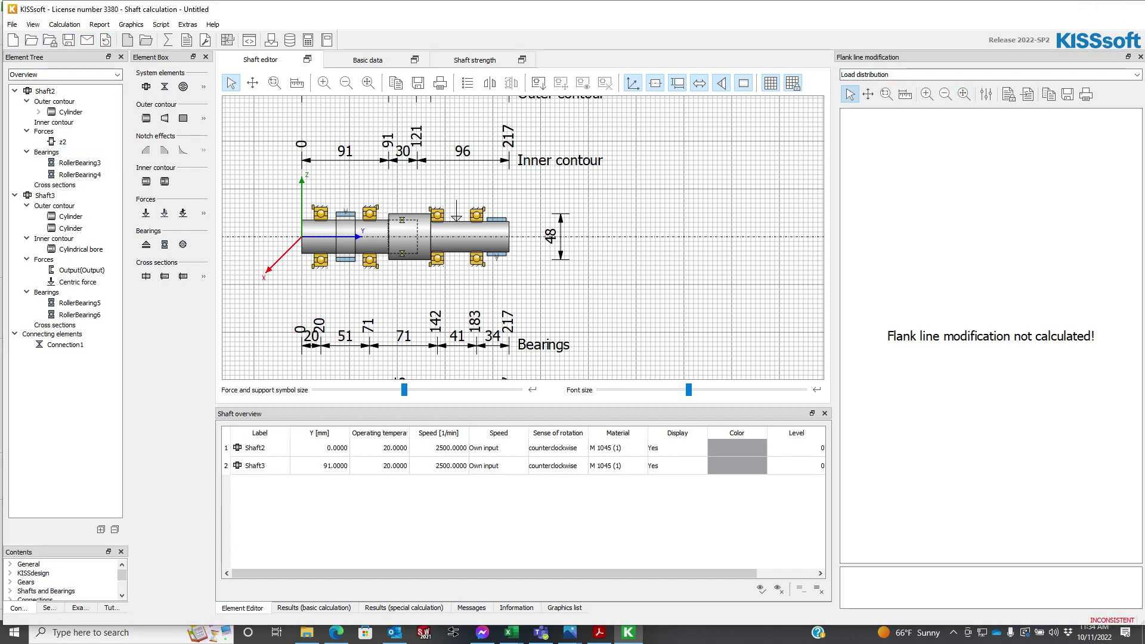
# Step: Close the shaft calculation to return to KISSsys and calculate the kinematics to update the 3D model
pyautogui.click(1134, 9)
pyautogui.click(747, 156)
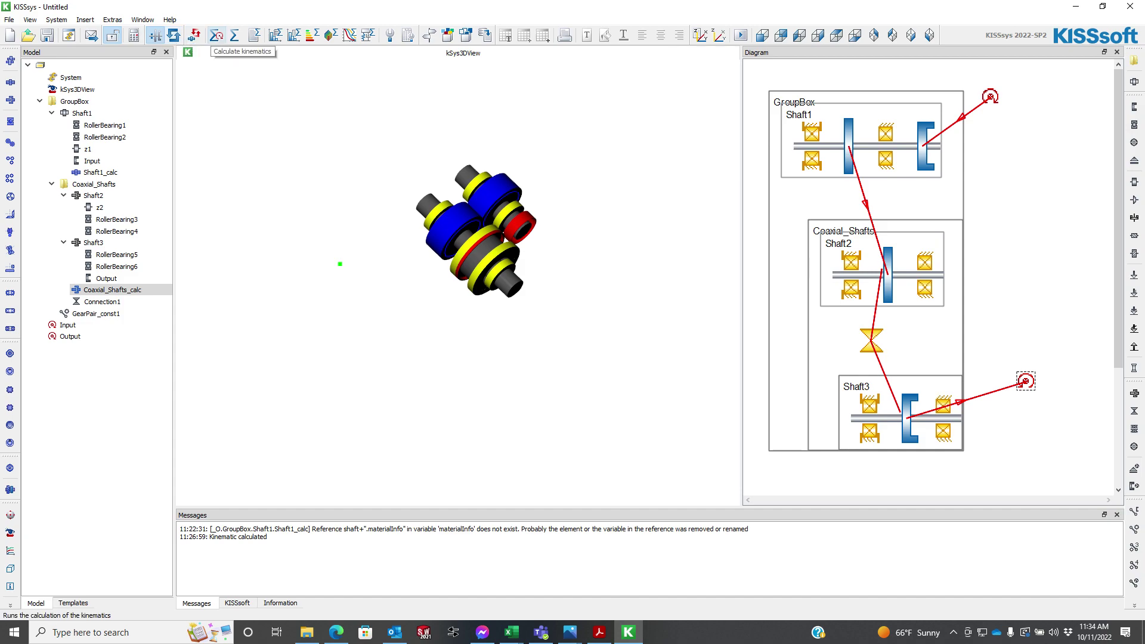
pyautogui.click(216, 36)
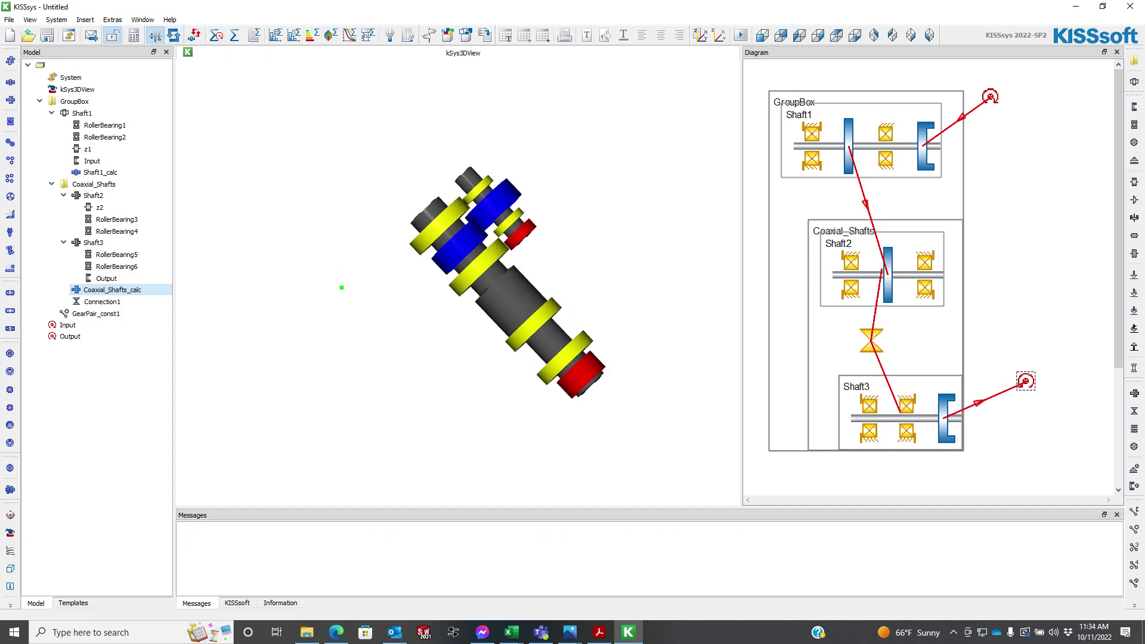
pyautogui.moveTo(507, 286); pyautogui.dragTo(473, 325)
pyautogui.scroll(3, 458, 282)
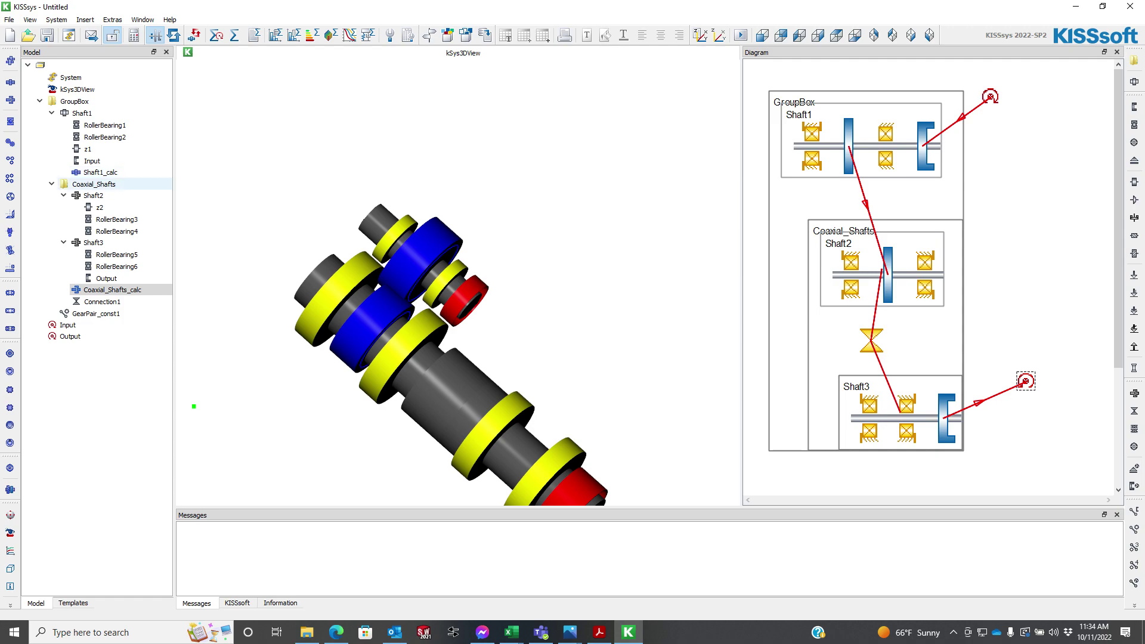
# Step: Add a helical gear pair calculation named GearPair_const1_calc under GearPair_const1
pyautogui.click(96, 314)
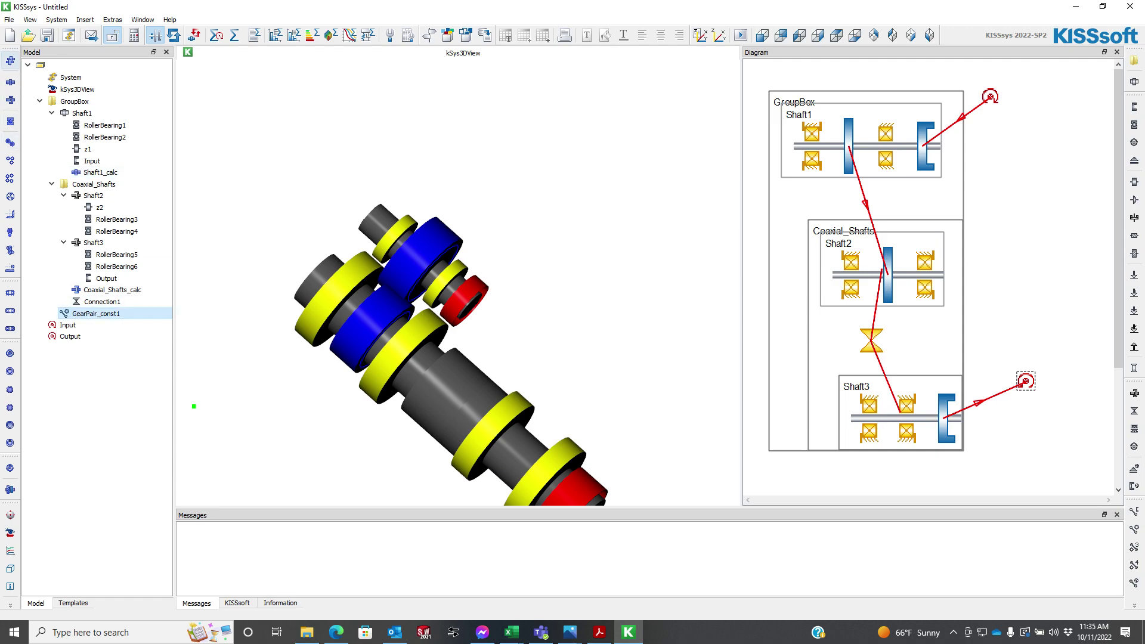
pyautogui.click(10, 142)
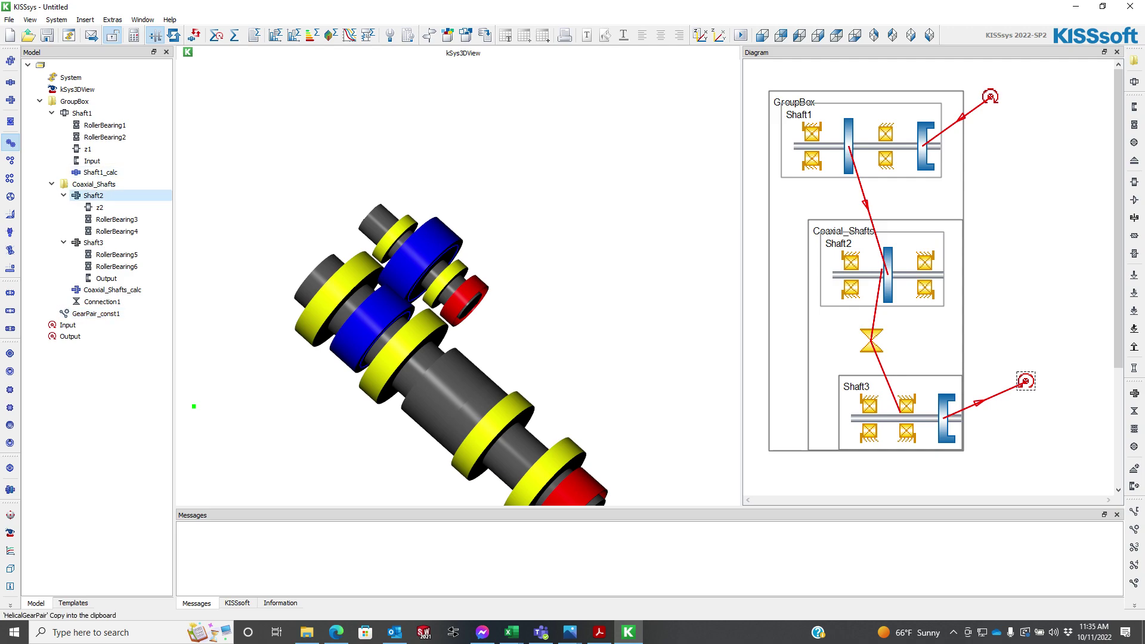
pyautogui.hotkey('ctrl', 'v')
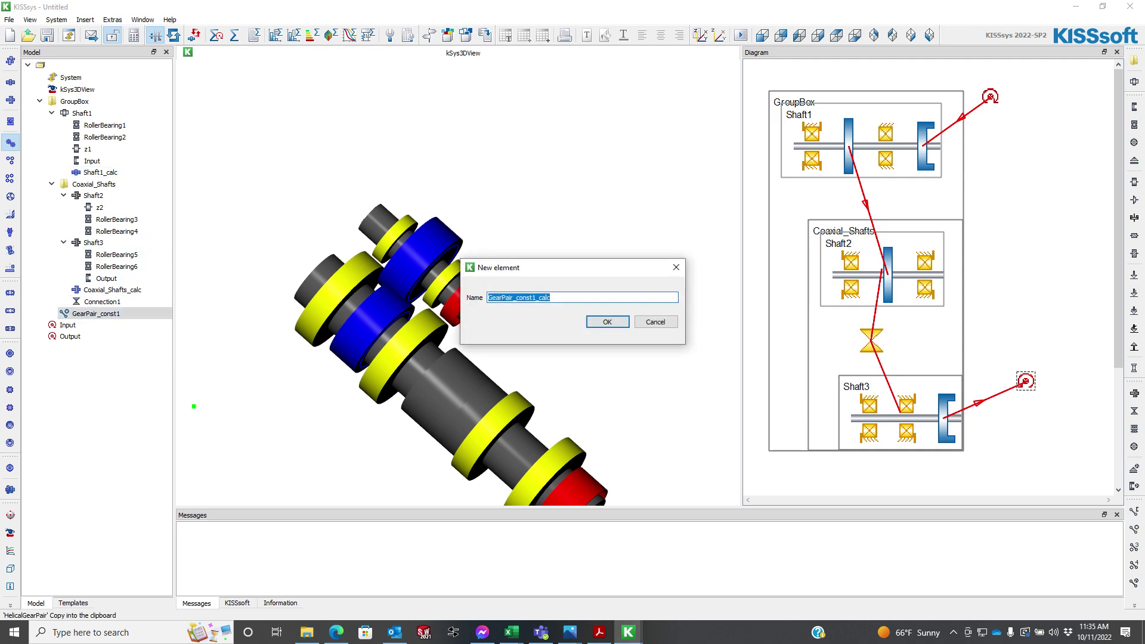
pyautogui.press('Return')
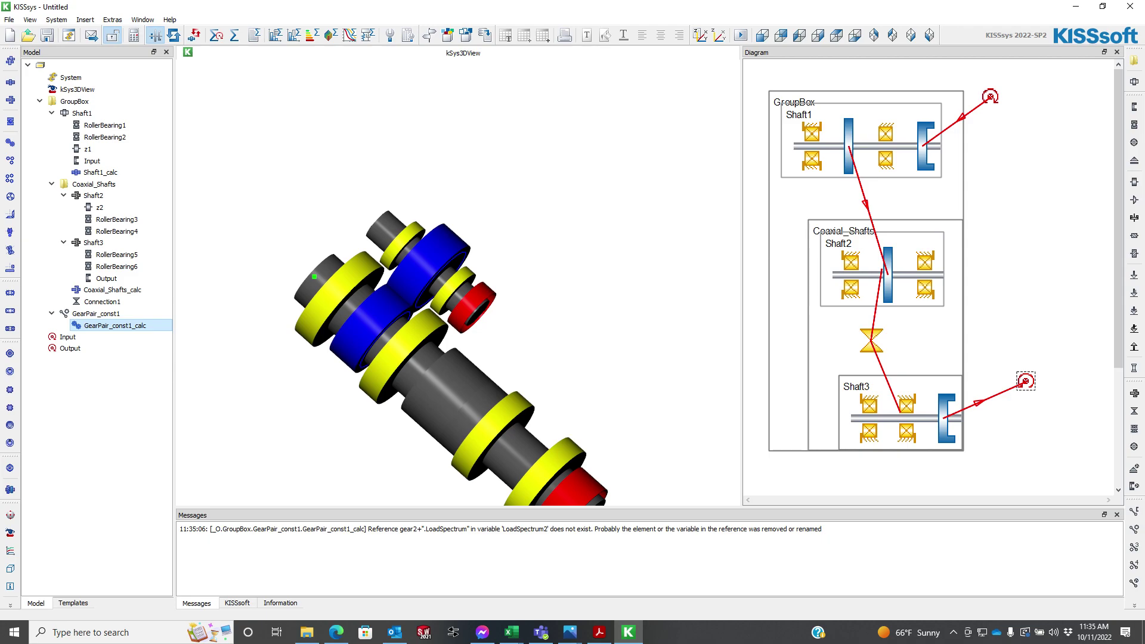
# Step: Open GearPair_const1_calc in KISSsoft, set 50 teeth for both gears and try to run the calculation
pyautogui.doubleClick(114, 325)
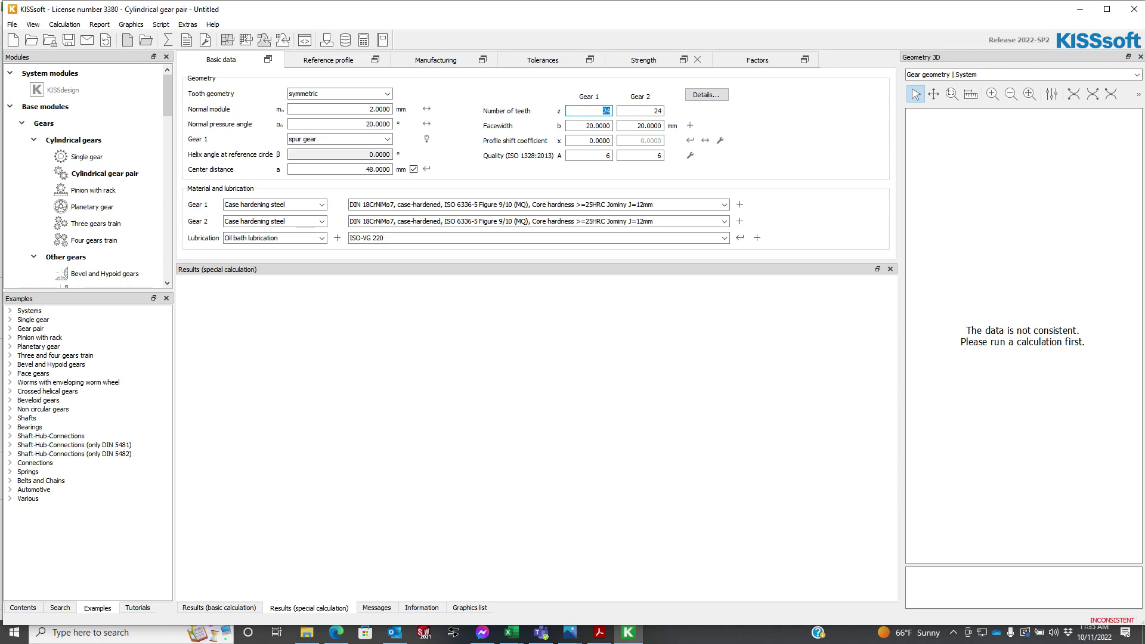
pyautogui.write('50')
pyautogui.press('Tab')
pyautogui.write('50')
pyautogui.press('Return')
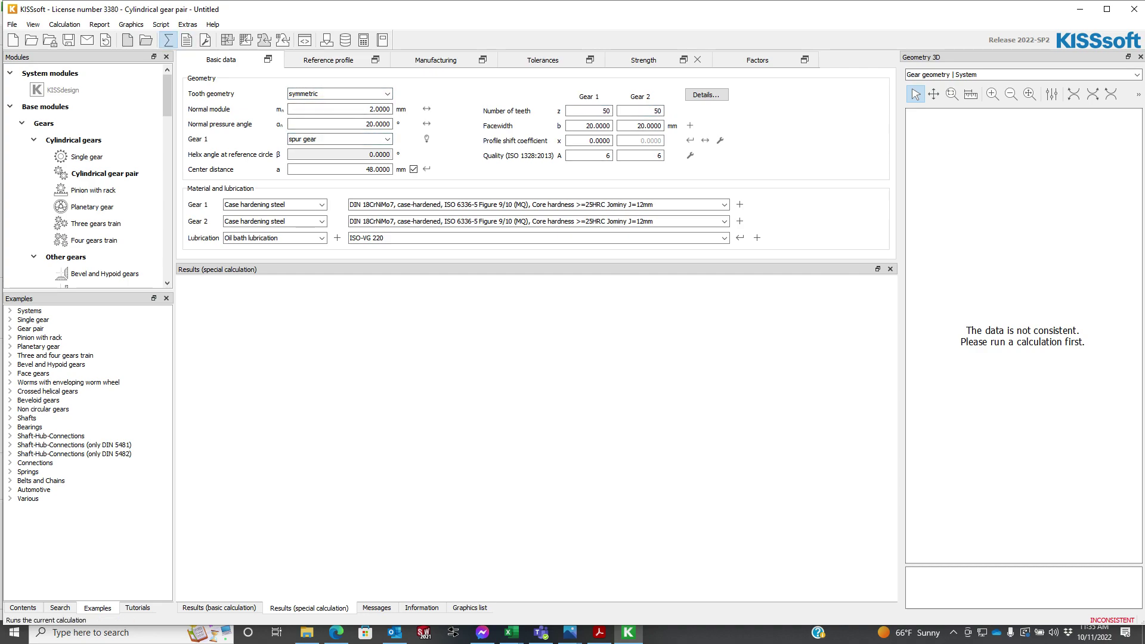
pyautogui.click(169, 40)
pyautogui.click(695, 342)
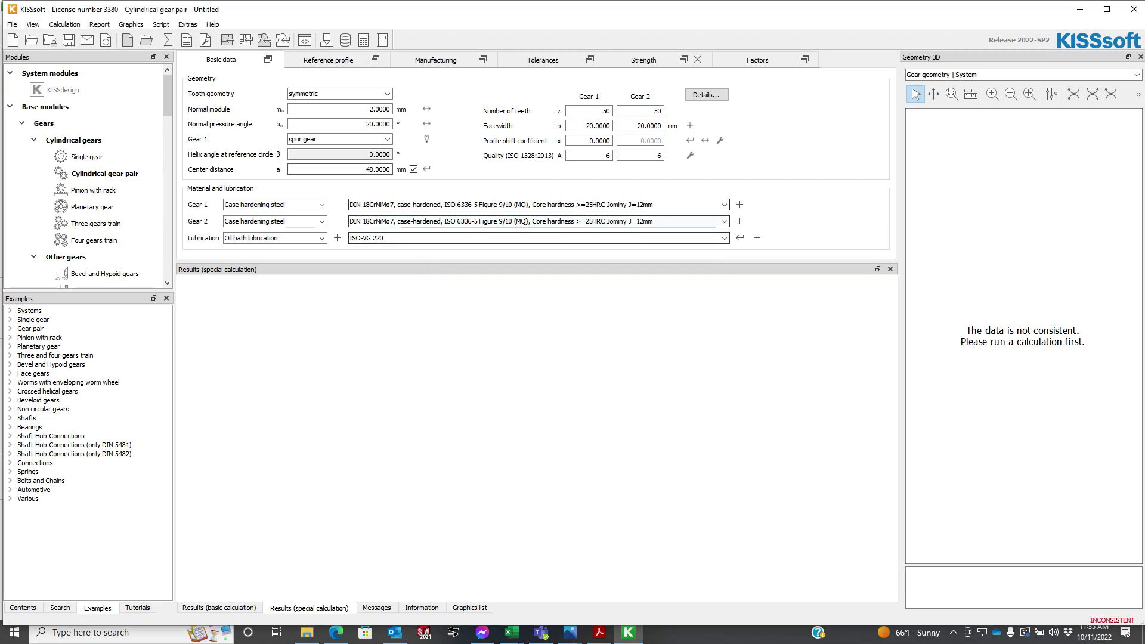
# Step: Size the gear pair's center distance to 100 mm with the sum of profile shift coefficients fixed, and run the calculation
pyautogui.click(427, 169)
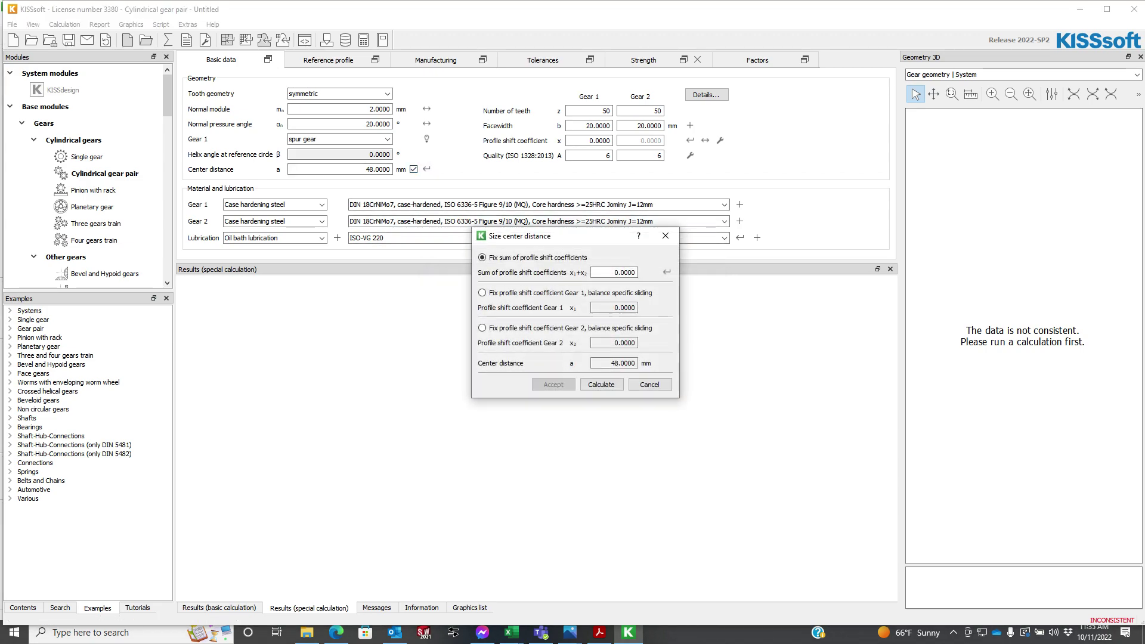
pyautogui.click(601, 384)
pyautogui.click(552, 384)
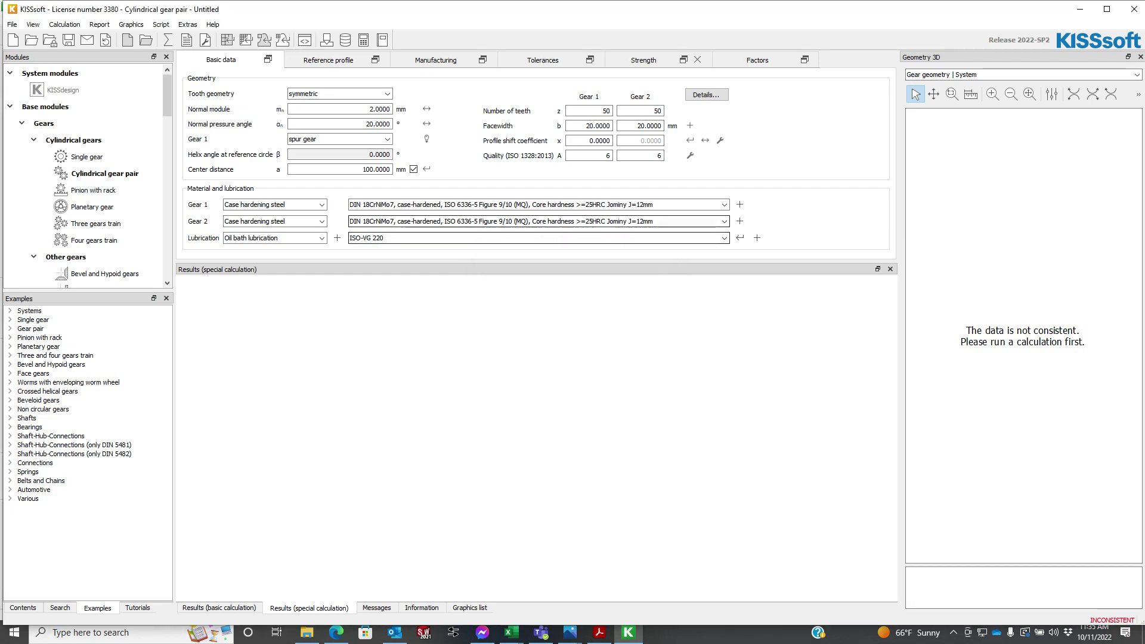
pyautogui.click(167, 40)
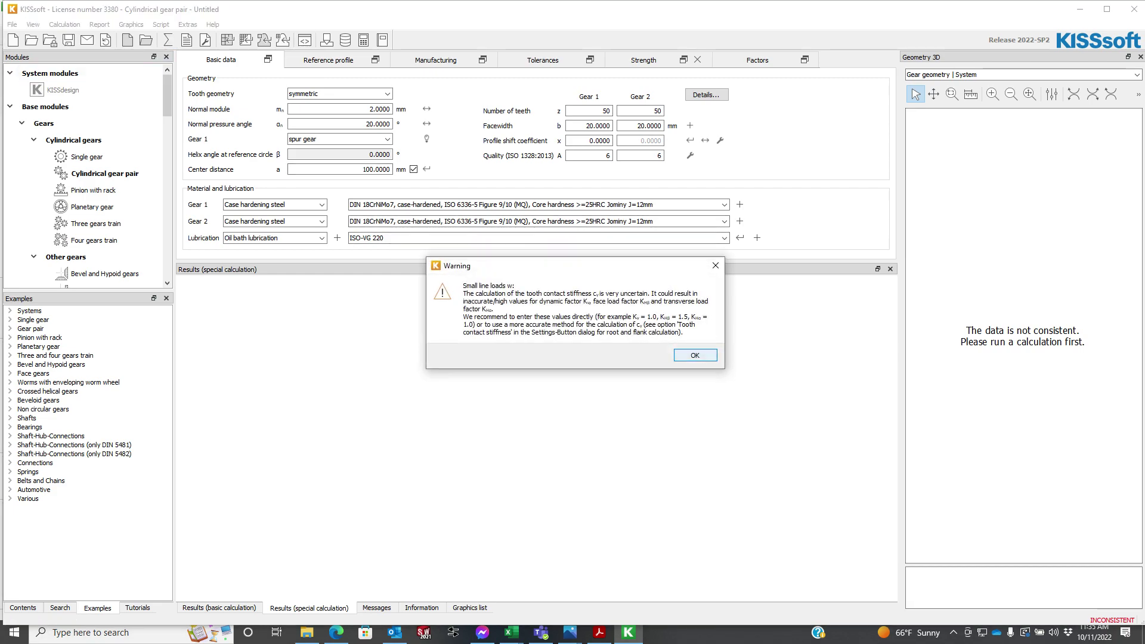
pyautogui.press('Return')
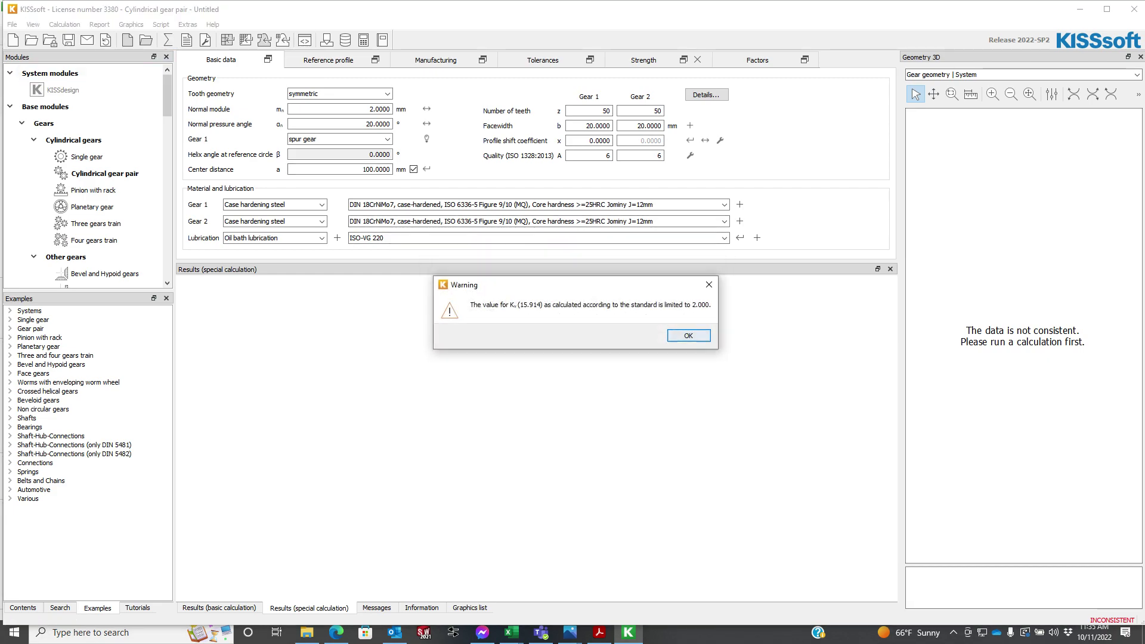
pyautogui.press('Return')
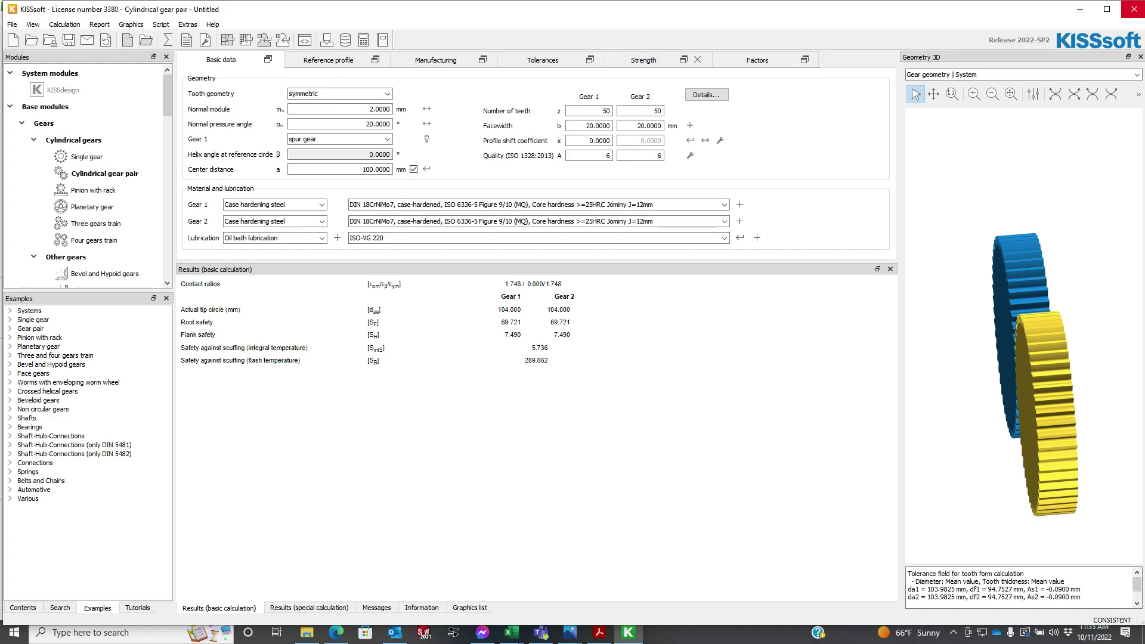
# Step: Close the gear pair calculation to return to KISSsys and update the 3D model with the calculated gears
pyautogui.click(1135, 9)
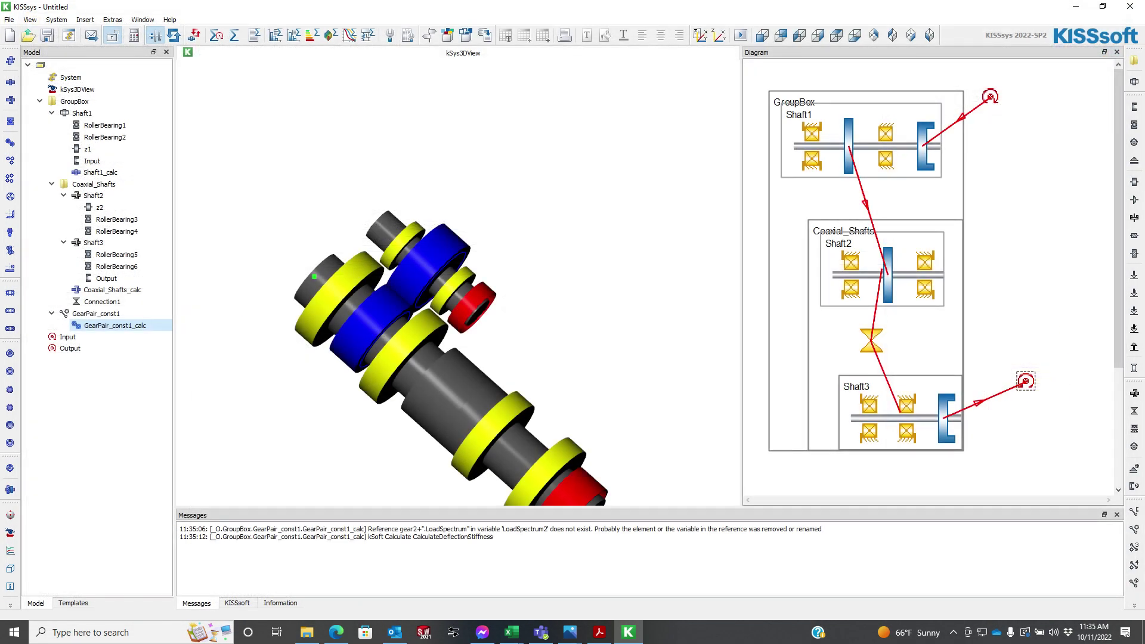
pyautogui.click(174, 36)
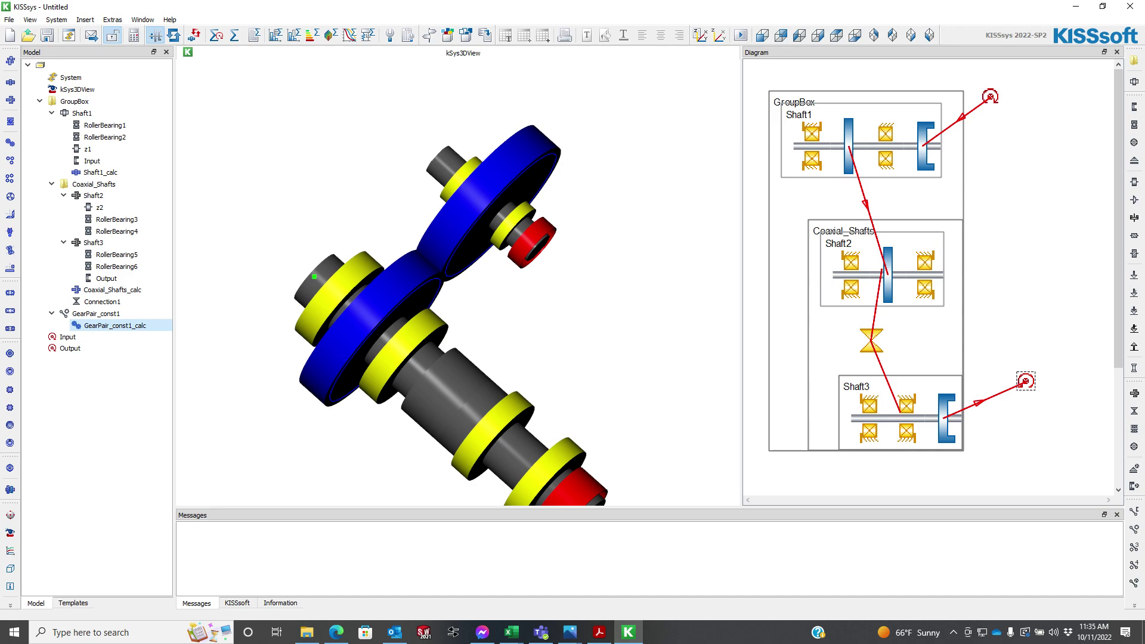
pyautogui.moveTo(477, 334); pyautogui.dragTo(507, 304)
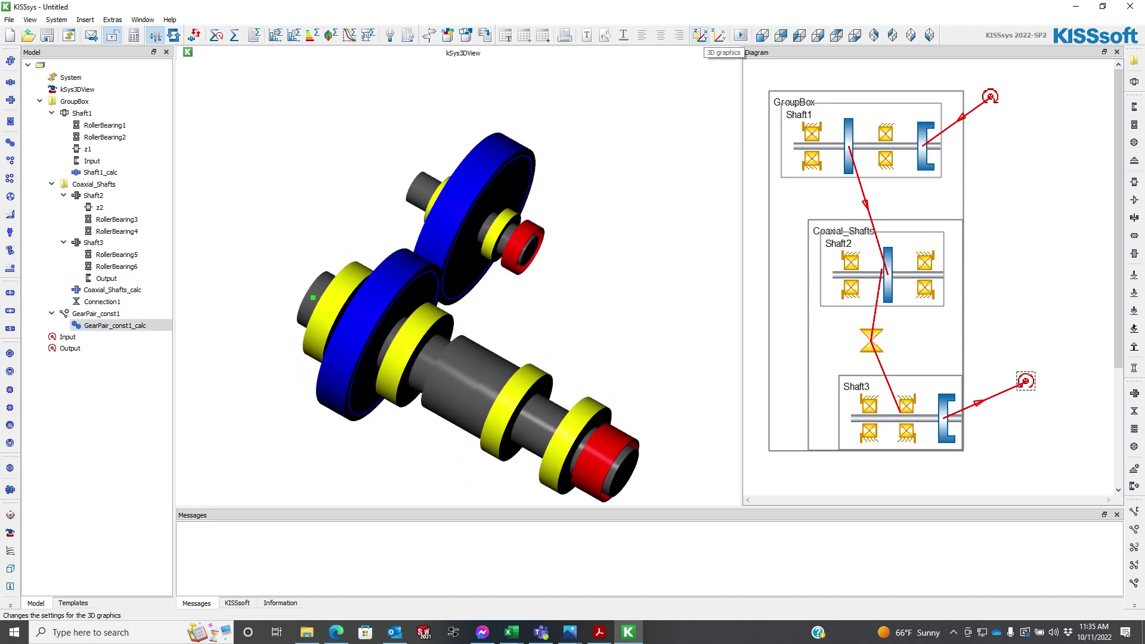
# Step: Set the 3D view's representation mode to Solid Elements
pyautogui.click(702, 36)
pyautogui.click(764, 179)
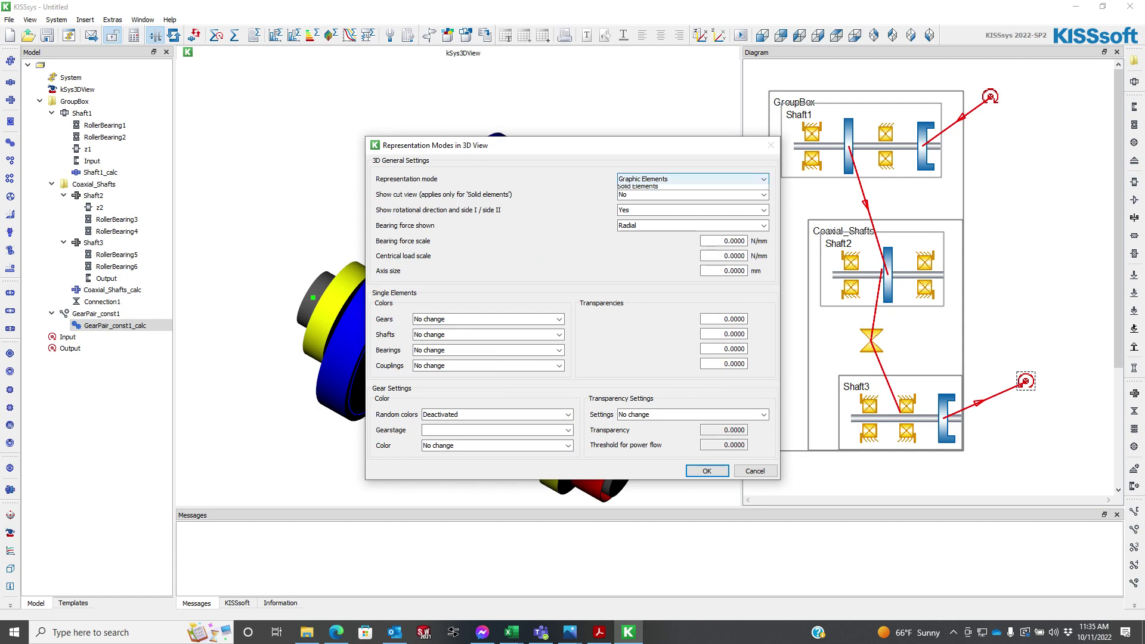
pyautogui.click(692, 197)
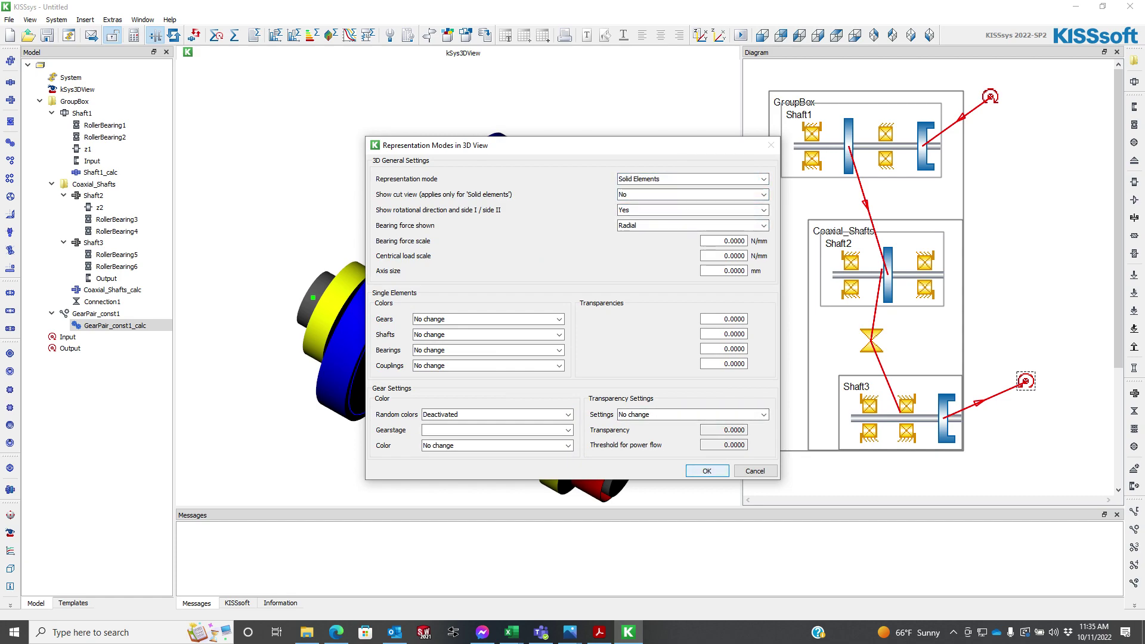
pyautogui.click(706, 471)
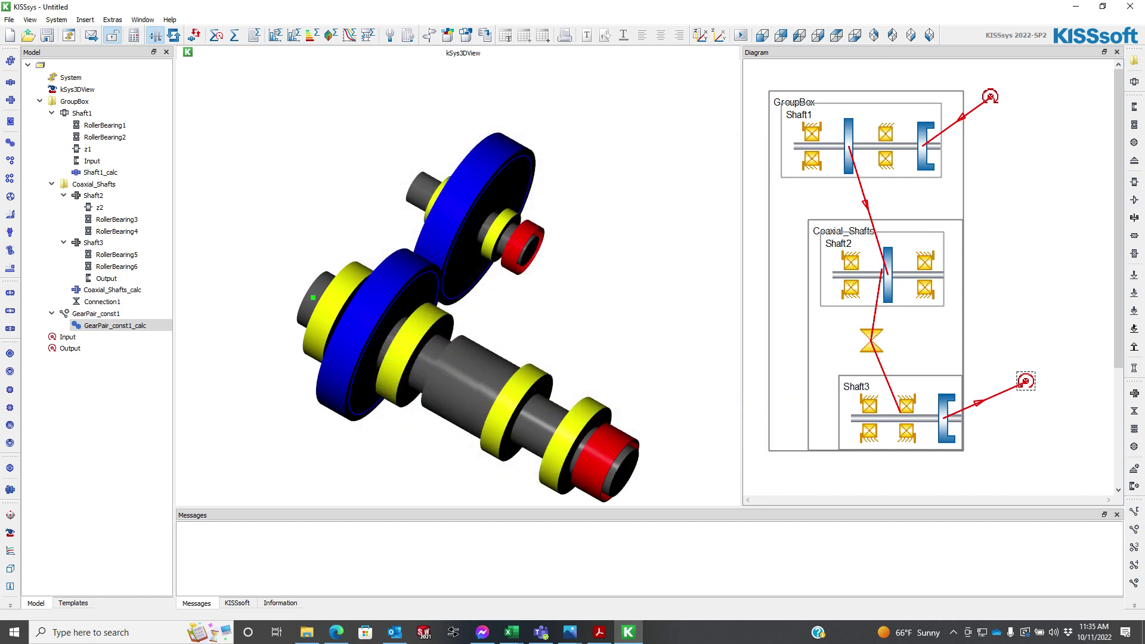
pyautogui.moveTo(417, 322); pyautogui.dragTo(549, 287)
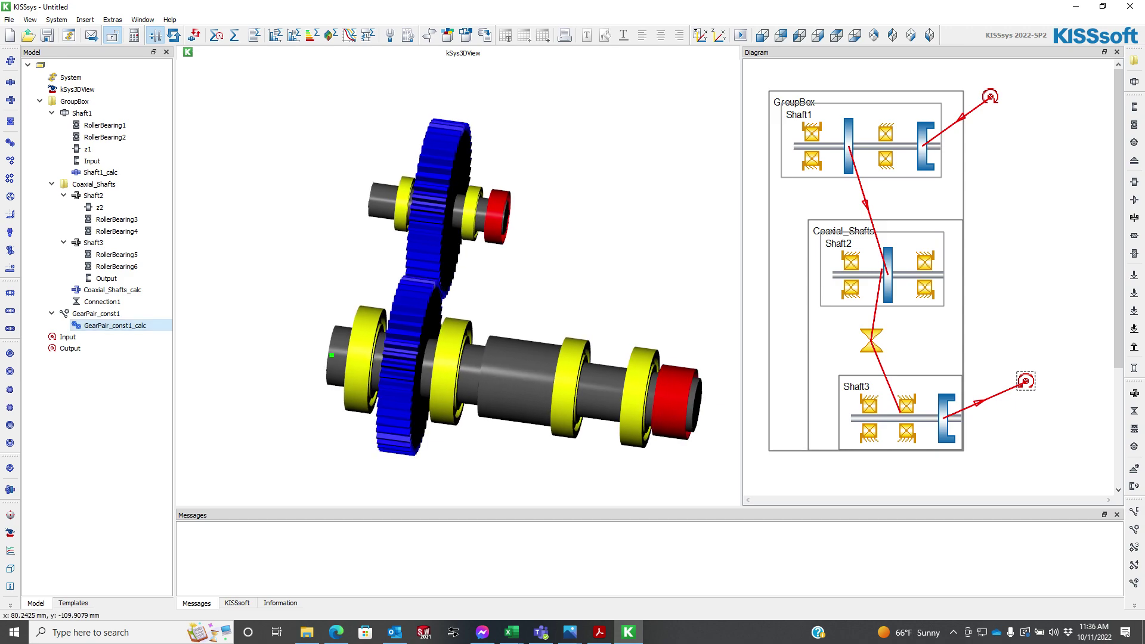
pyautogui.moveTo(460, 286); pyautogui.dragTo(453, 328)
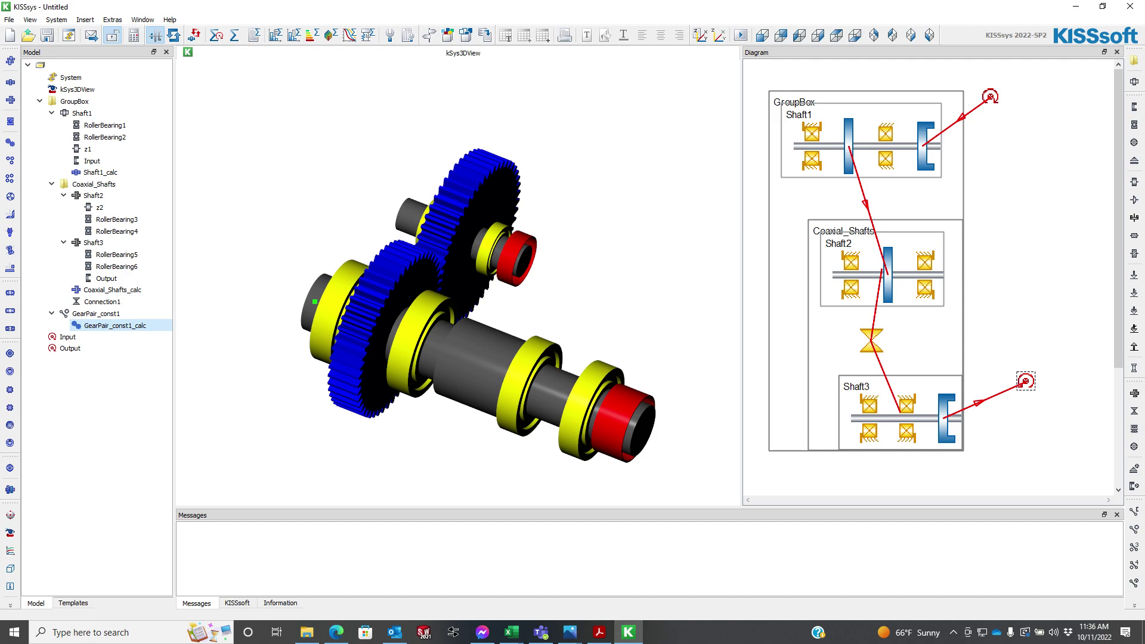
# Step: Turn on the cut view for solid elements and inspect the sectioned gears, bearings and coaxial shaft joint
pyautogui.click(700, 34)
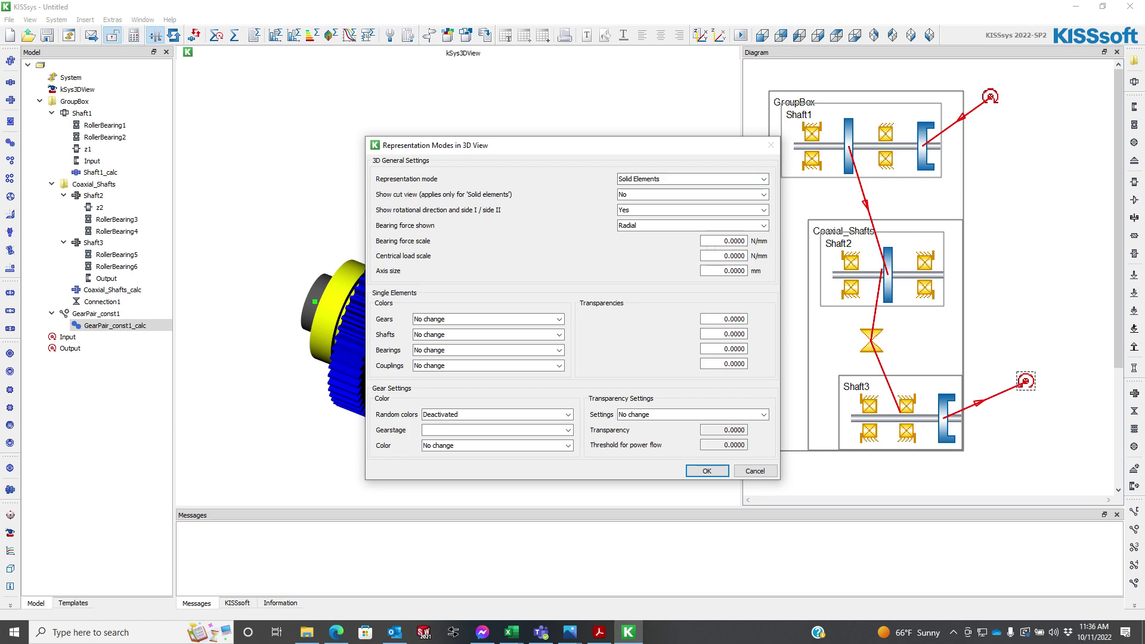
pyautogui.click(691, 195)
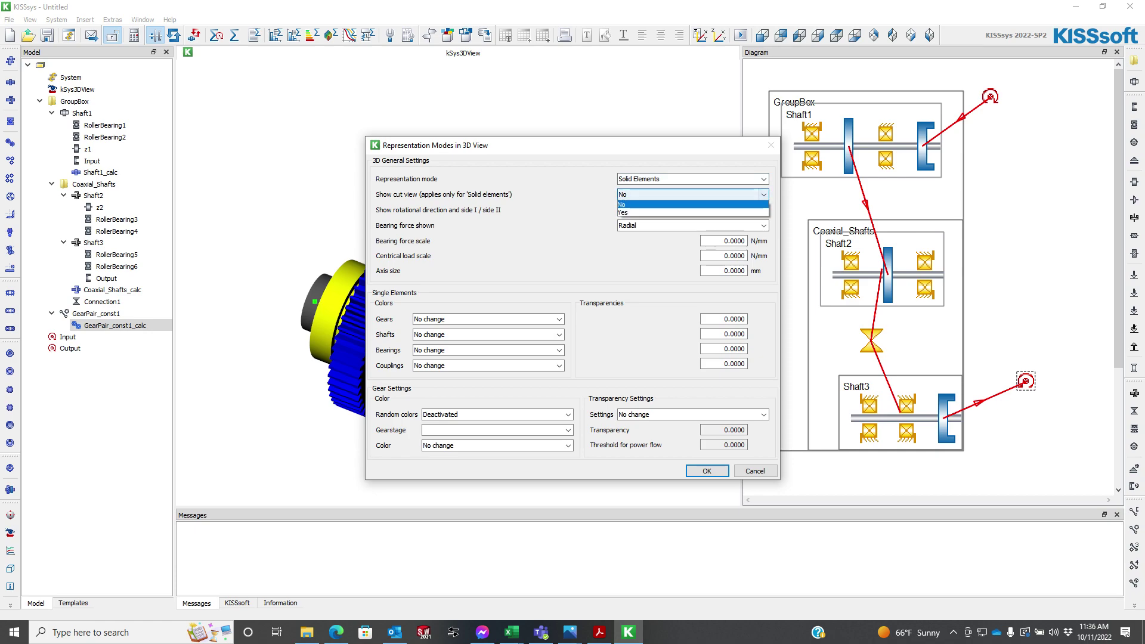
pyautogui.click(686, 214)
pyautogui.click(706, 471)
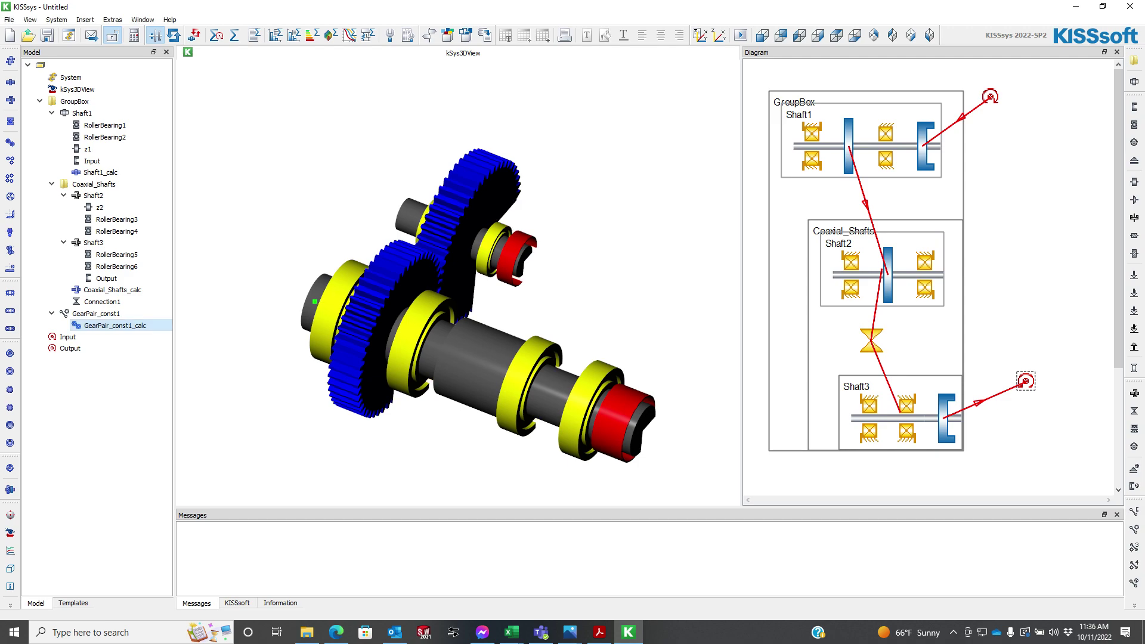
pyautogui.moveTo(477, 334); pyautogui.dragTo(161, 114)
pyautogui.scroll(7, 458, 282)
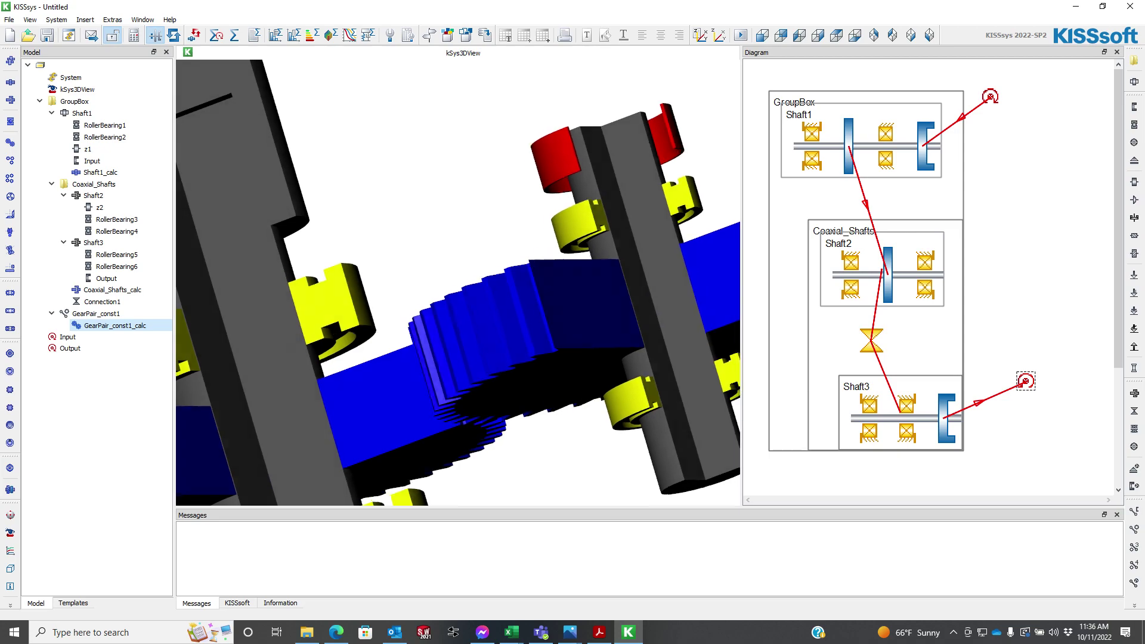
pyautogui.moveTo(381, 238); pyautogui.dragTo(554, 327)
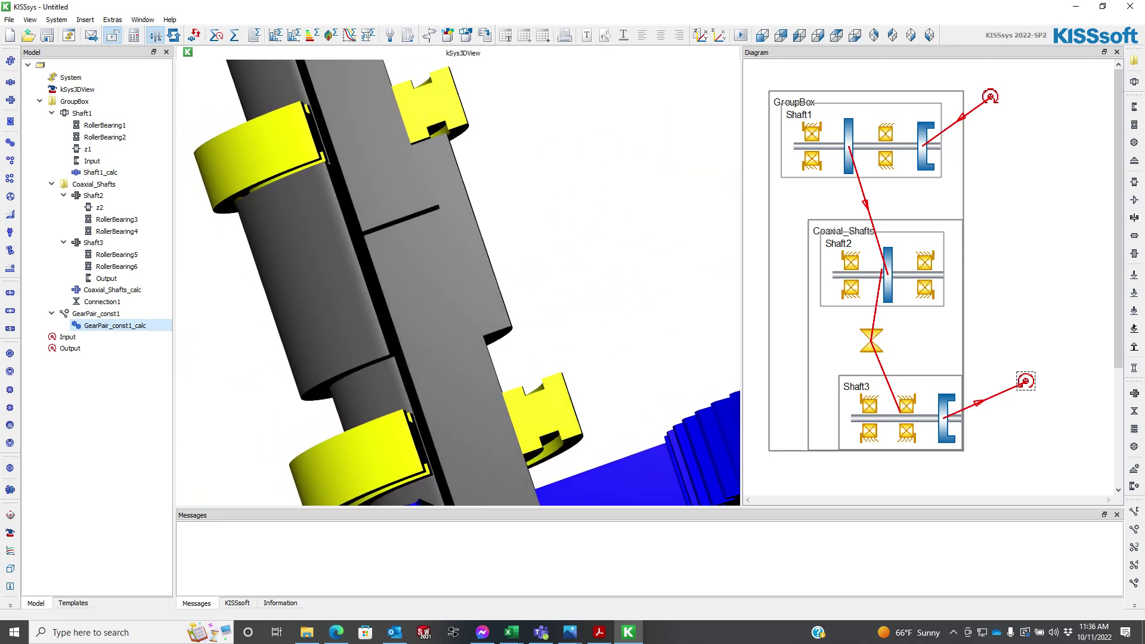
pyautogui.moveTo(453, 286)
pyautogui.mouseDown()
pyautogui.moveTo(382, 239)
pyautogui.moveTo(453, 203)
pyautogui.moveTo(513, 262)
pyautogui.moveTo(441, 287)
pyautogui.mouseUp()
pyautogui.scroll(-5, 458, 282)
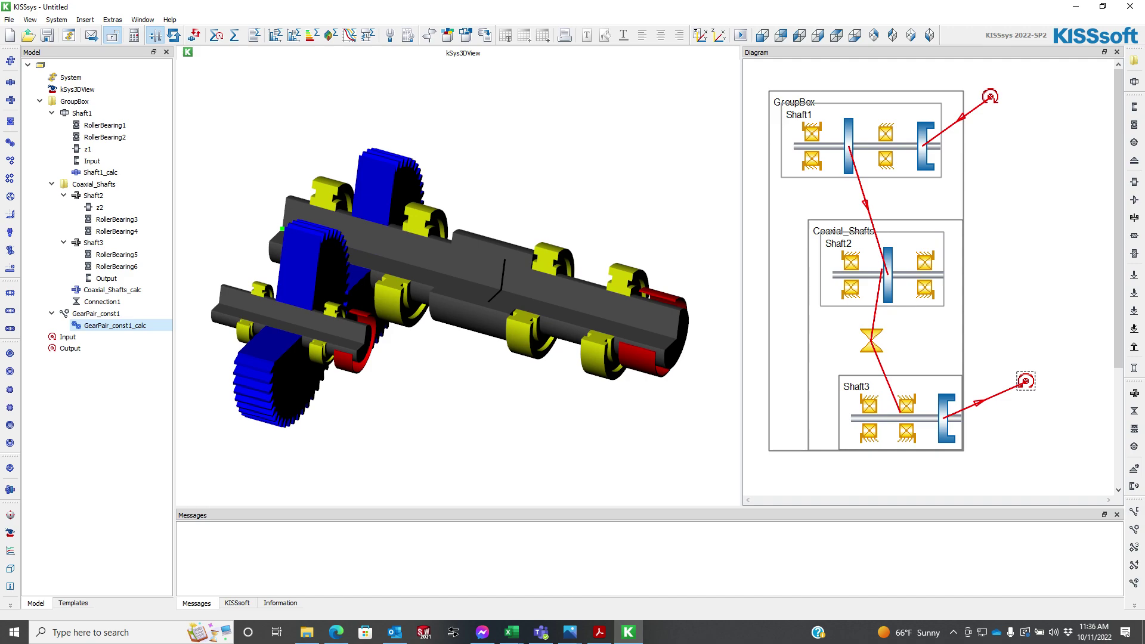
pyautogui.moveTo(458, 280); pyautogui.dragTo(458, 302)
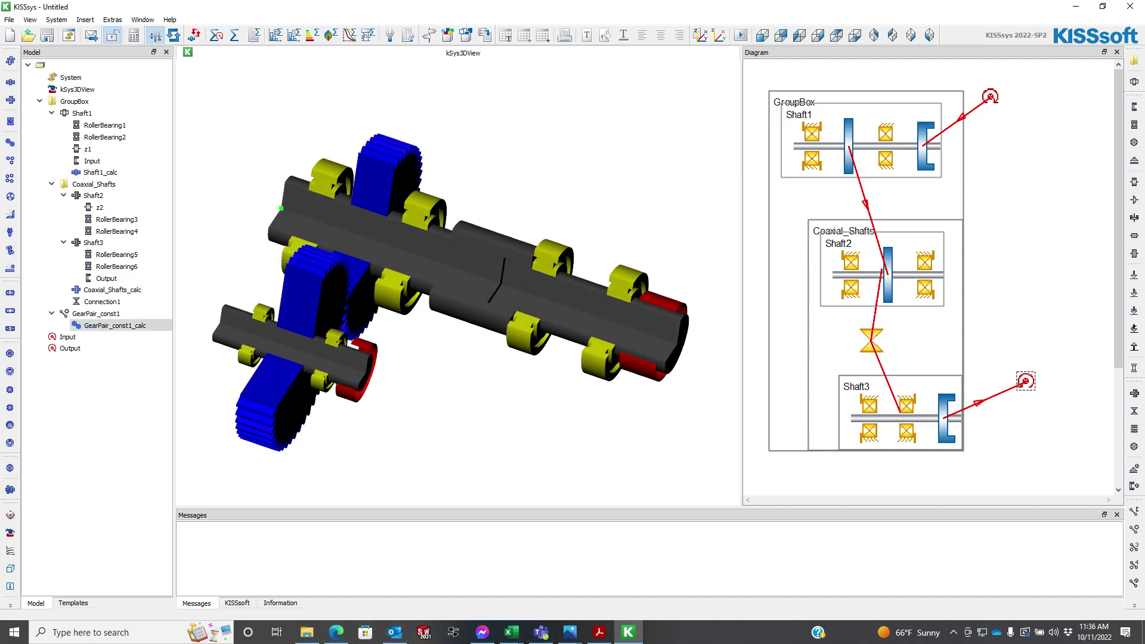
# Step: Launch the standalone KISSsoft program from the KISSsoft 2022 installation
pyautogui.click(14, 632)
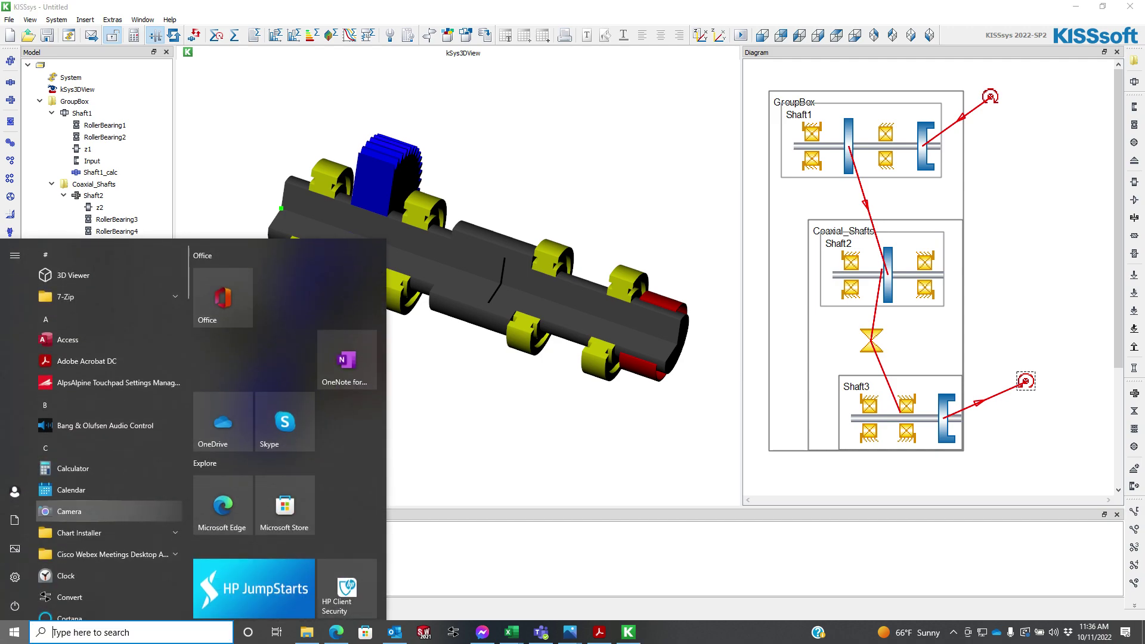
pyautogui.scroll(-10, 108, 460)
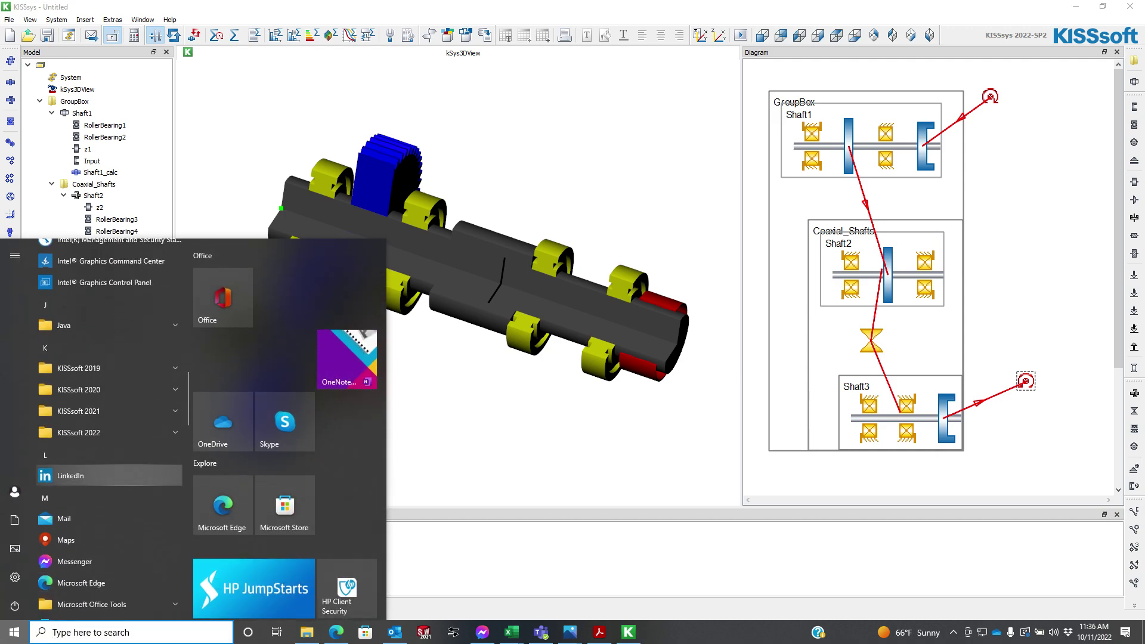
pyautogui.click(113, 432)
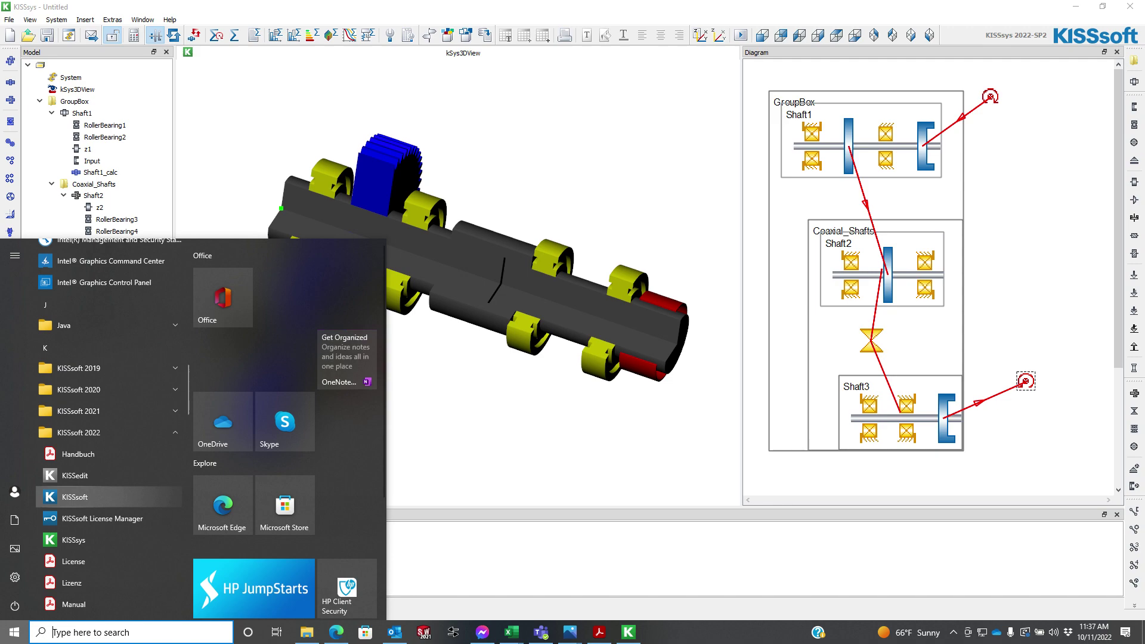
pyautogui.click(113, 497)
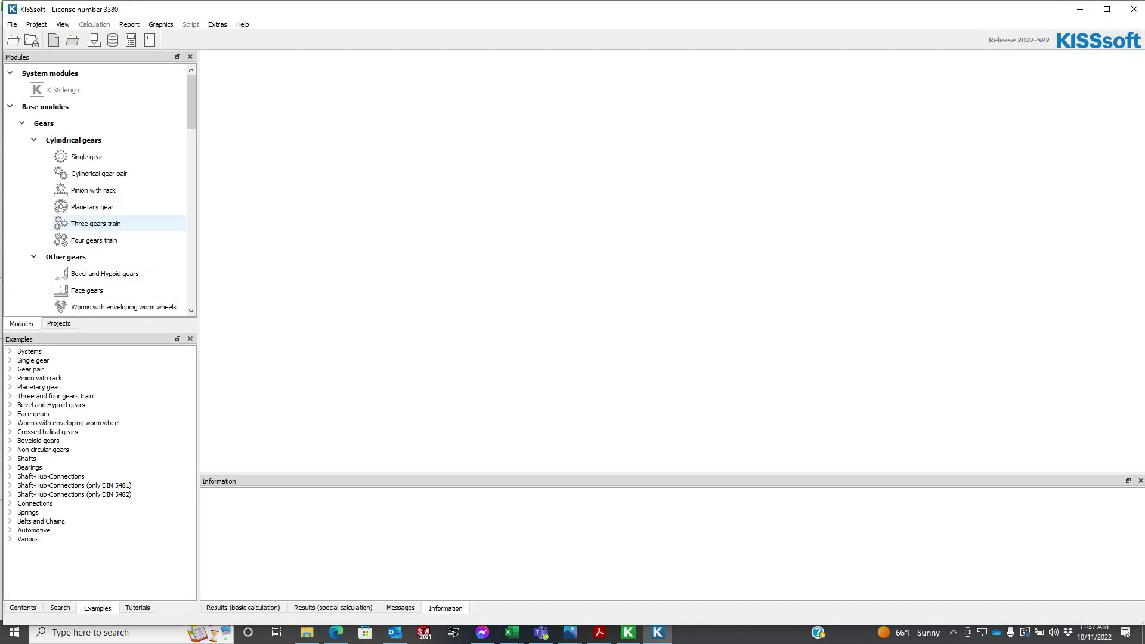
# Step: Find the shaft-hub connection modules in KISSsoft and open Spline (geometry and strength)
pyautogui.scroll(-3, 96, 240)
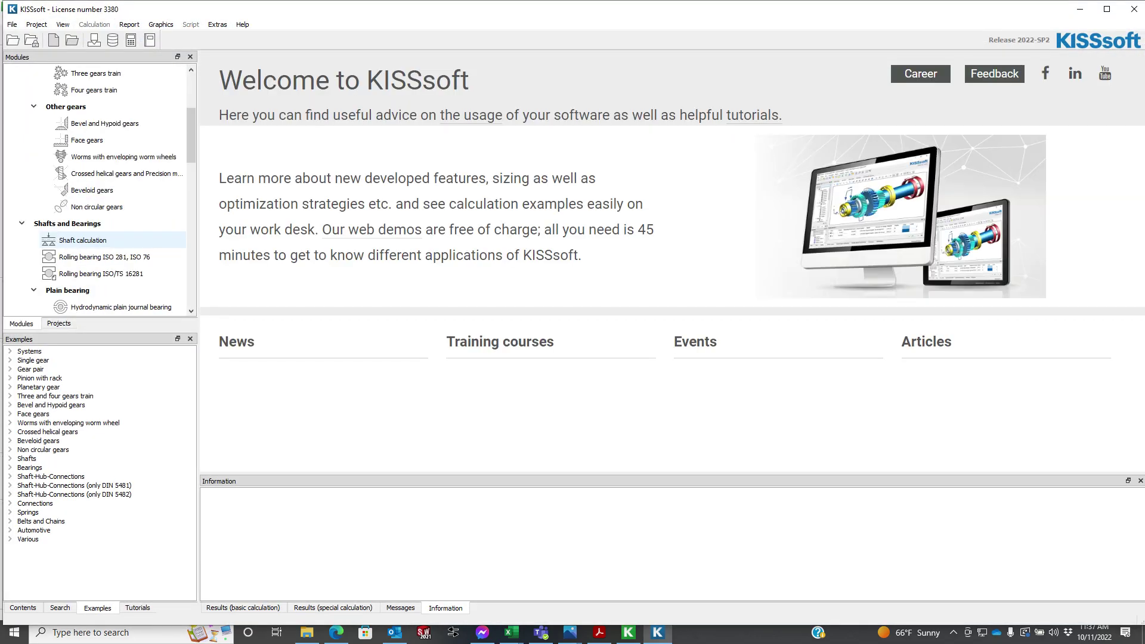
pyautogui.scroll(-1, 96, 239)
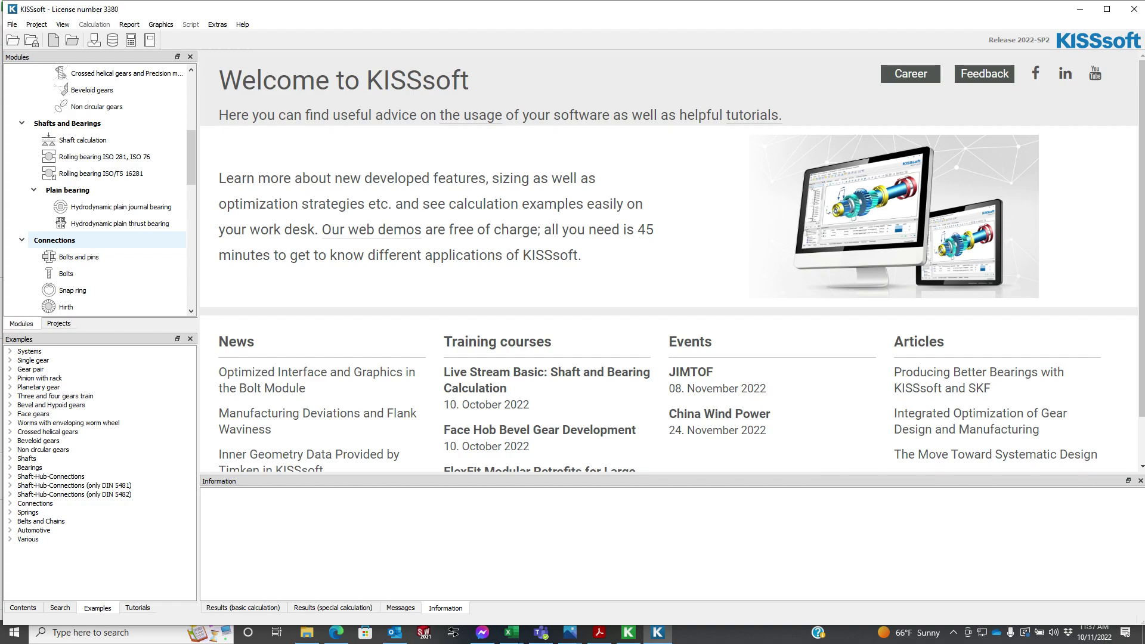
pyautogui.scroll(2, 95, 240)
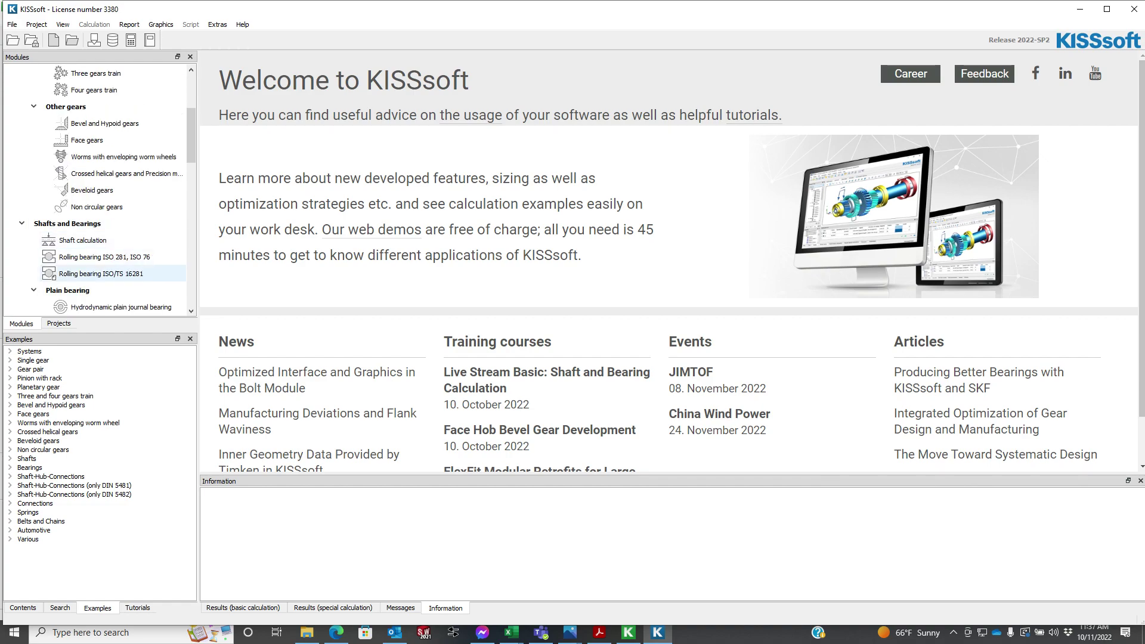
pyautogui.scroll(-3, 96, 256)
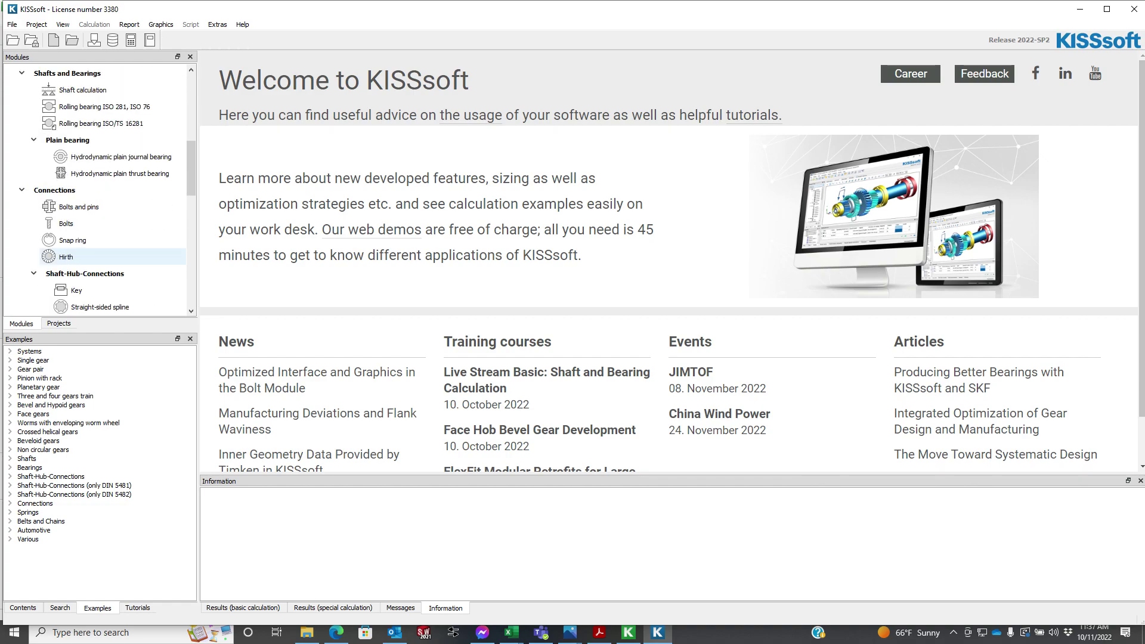
pyautogui.scroll(-1, 96, 257)
pyautogui.doubleClick(115, 291)
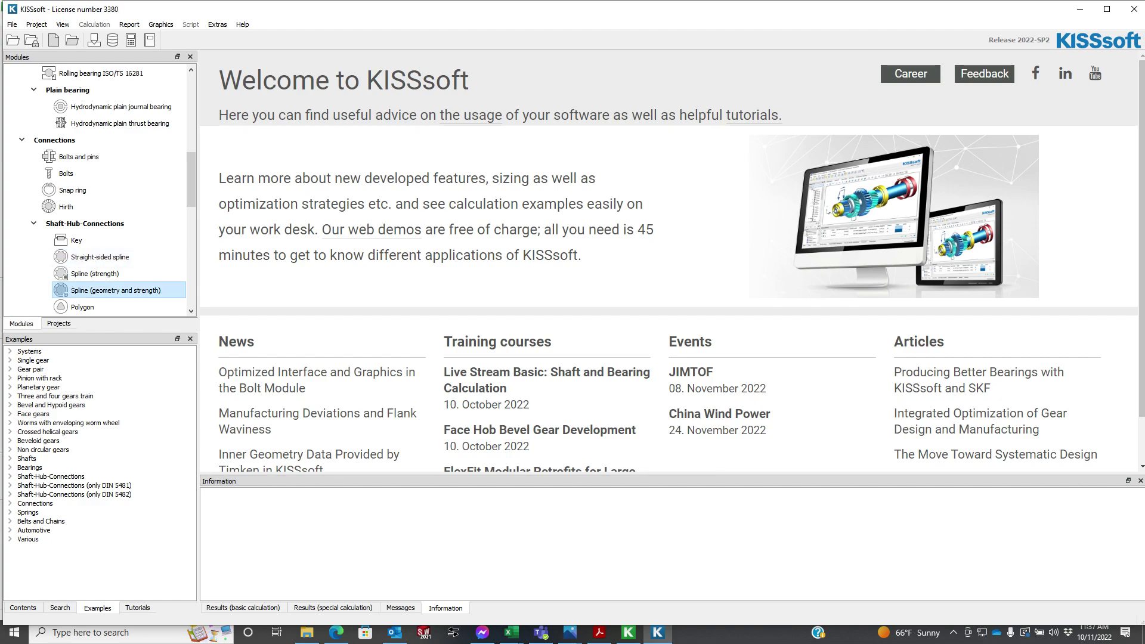
pyautogui.doubleClick(113, 290)
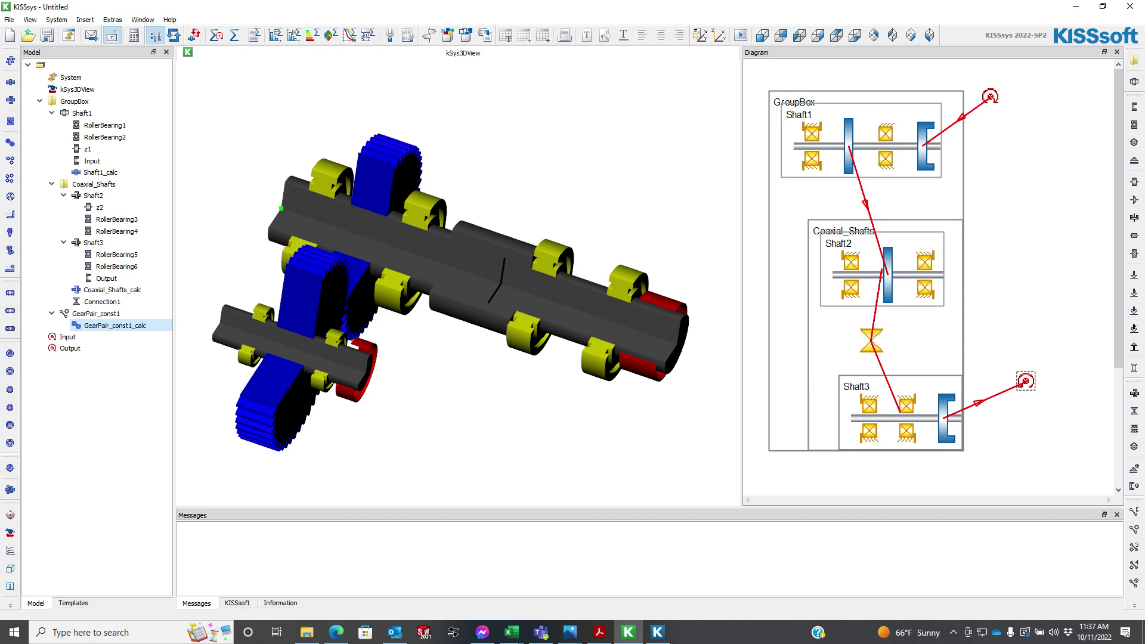
pyautogui.moveTo(458, 280); pyautogui.dragTo(444, 304)
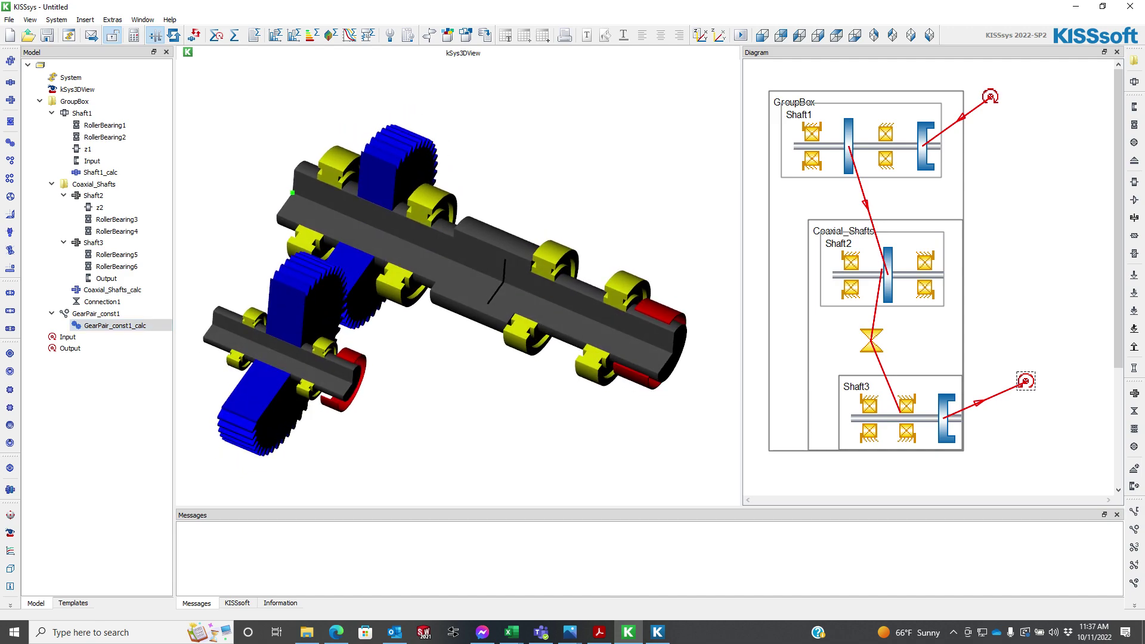